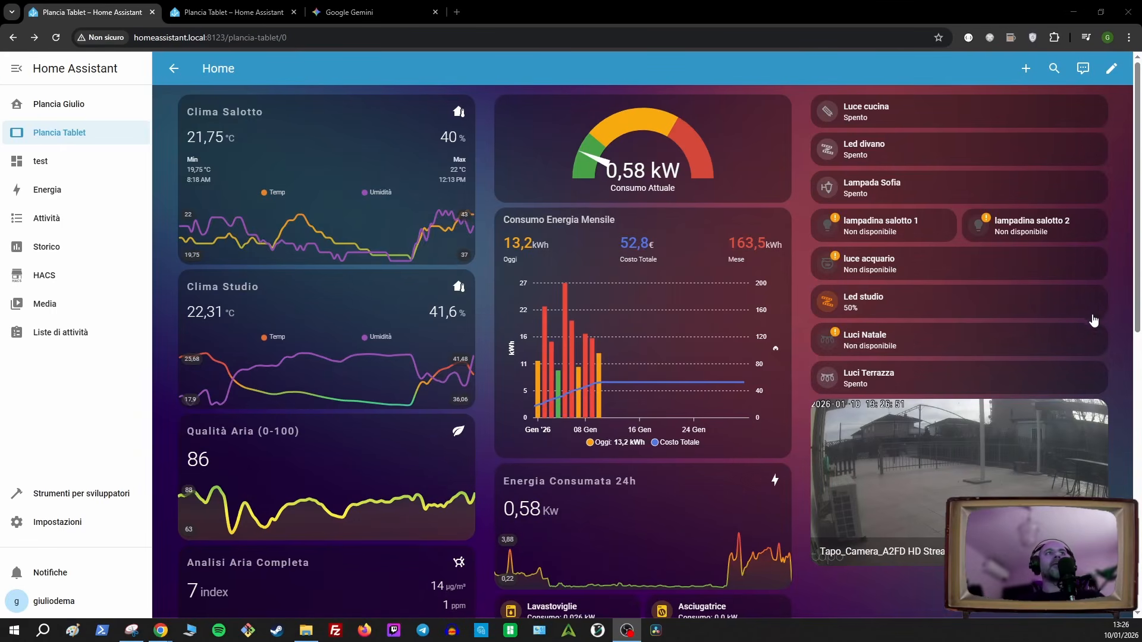
- Open the Consumo Energia Mensile card's configuration from the dashboard and examine its code, including the entity used by the Oggi series
{"action": "left_click", "coordinate": [1112, 73]}
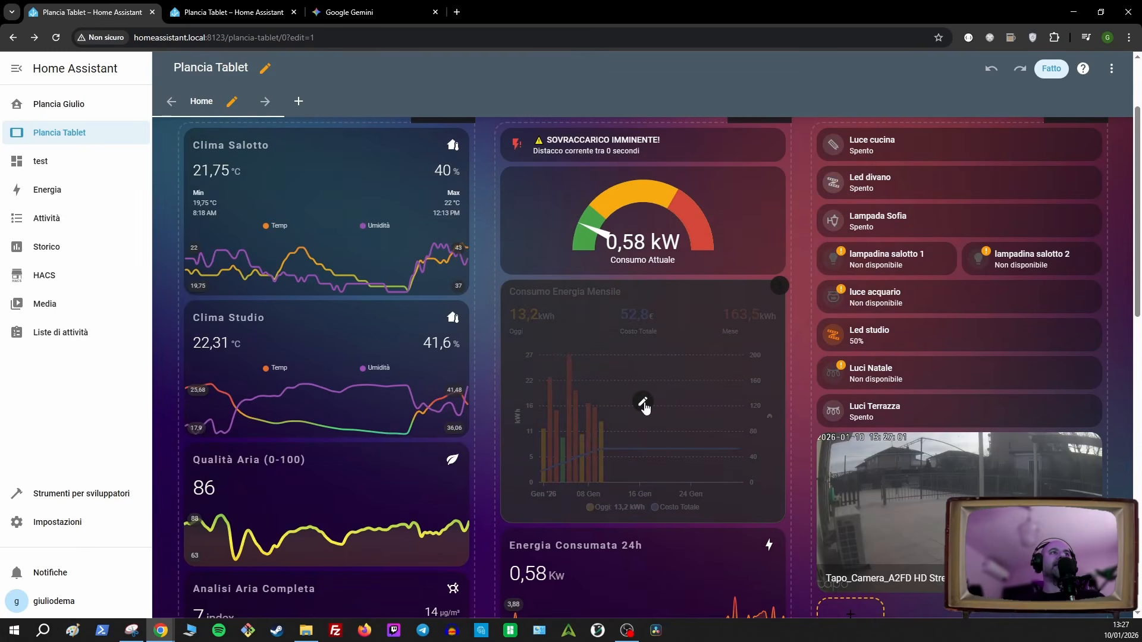
{"action": "left_click", "coordinate": [645, 404]}
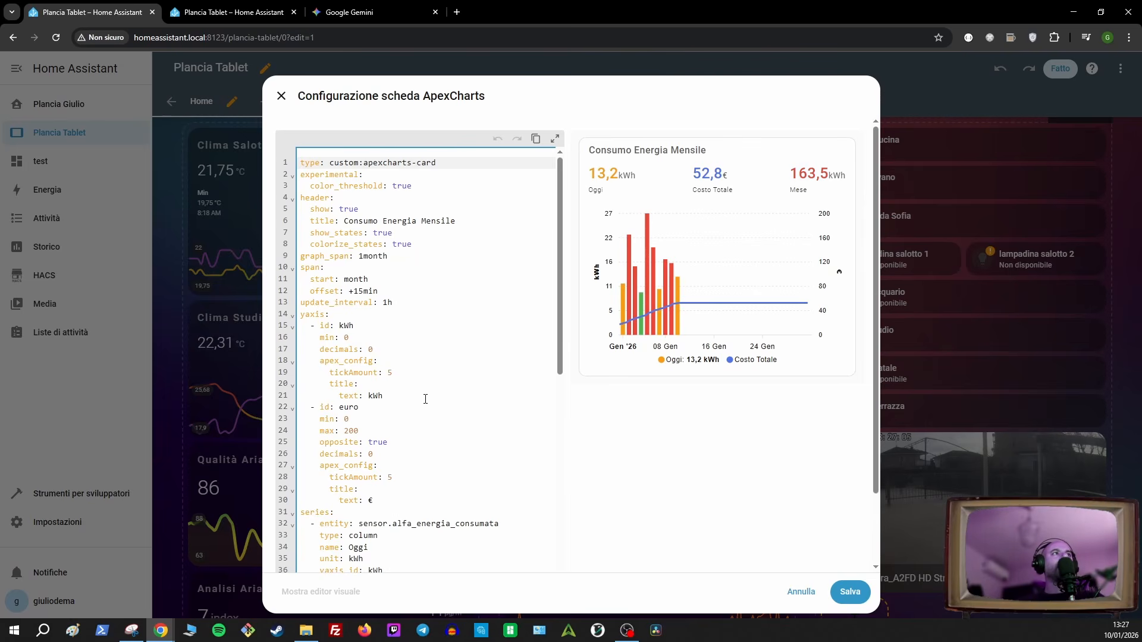
{"action": "scroll", "coordinate": [425, 399], "scroll_direction": "down", "scroll_amount": 2}
{"action": "scroll", "coordinate": [425, 399], "scroll_direction": "down", "scroll_amount": 2}
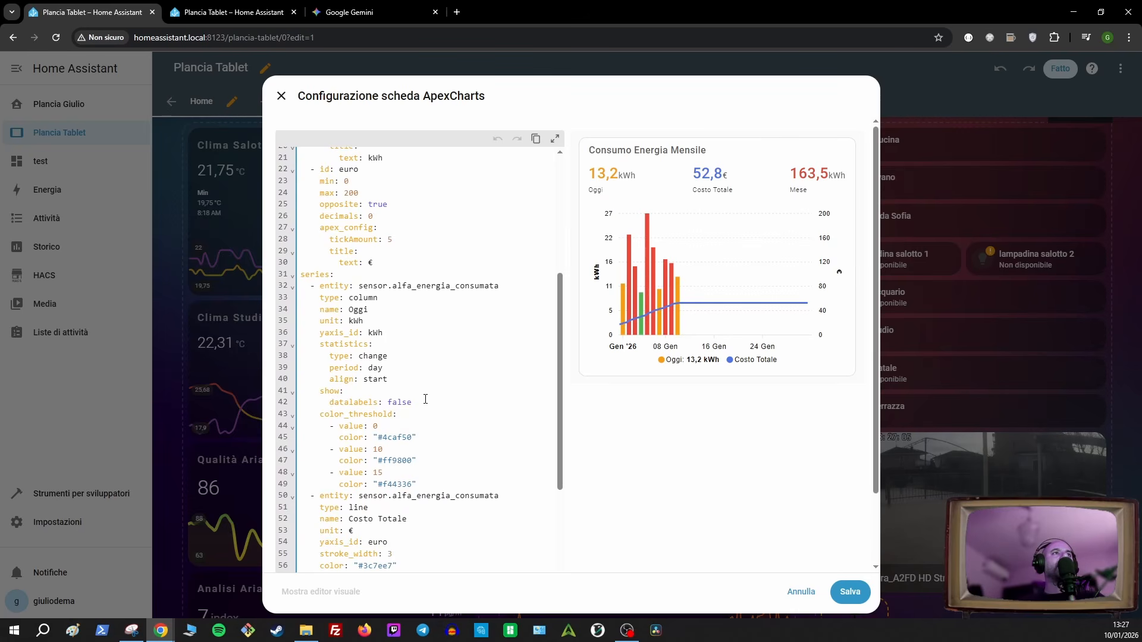
{"action": "scroll", "coordinate": [426, 399], "scroll_direction": "down", "scroll_amount": 2}
{"action": "scroll", "coordinate": [428, 390], "scroll_direction": "up", "scroll_amount": 3}
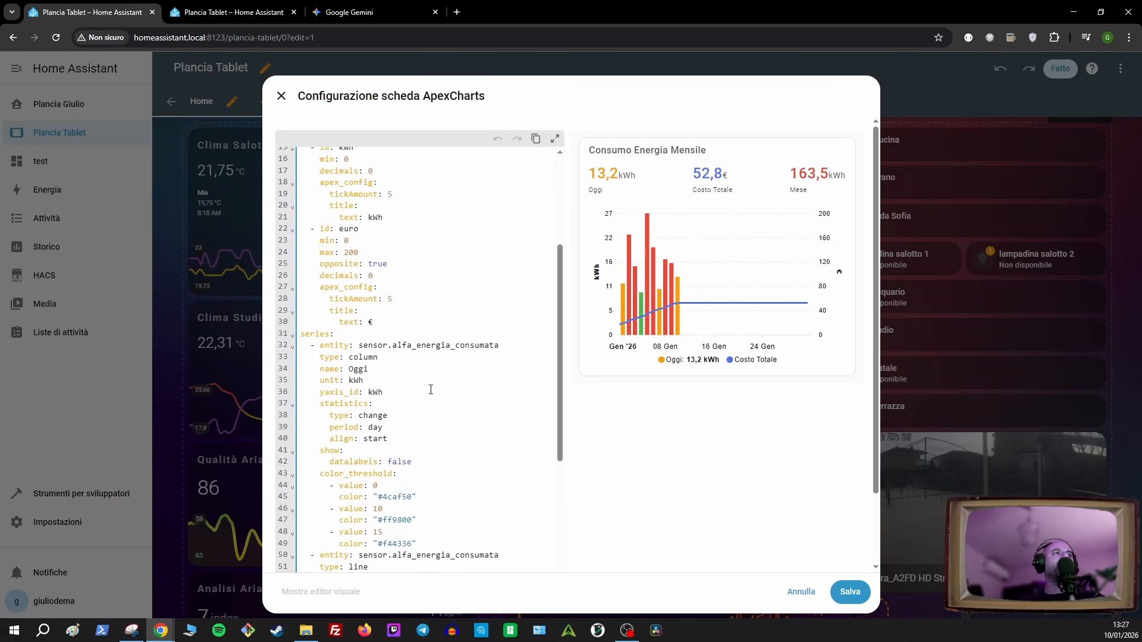
{"action": "double_click", "coordinate": [437, 346]}
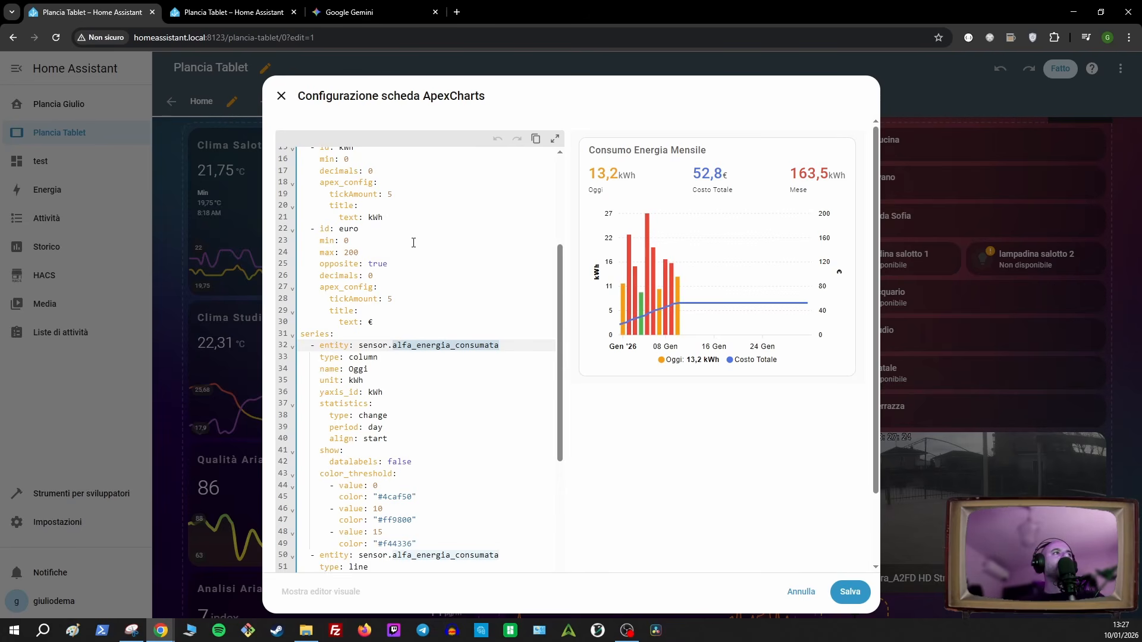
- In the second Home Assistant browser tab, open the Alfa by Sinapsi device and inspect its Energia Consumata sensor
{"action": "left_click", "coordinate": [250, 18]}
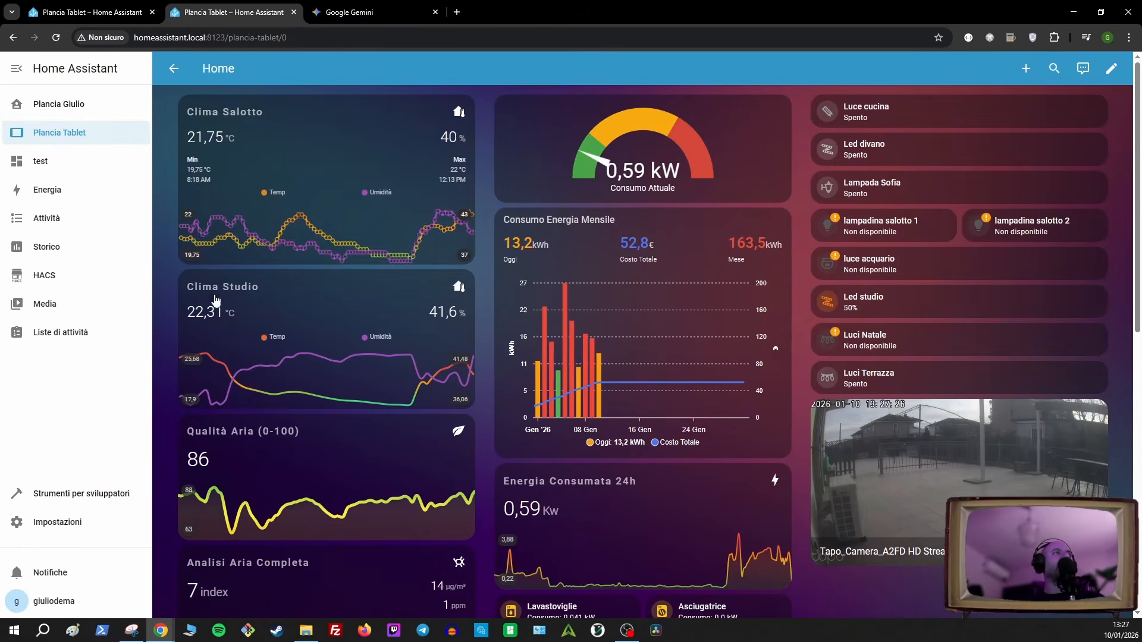
{"action": "left_click", "coordinate": [84, 523]}
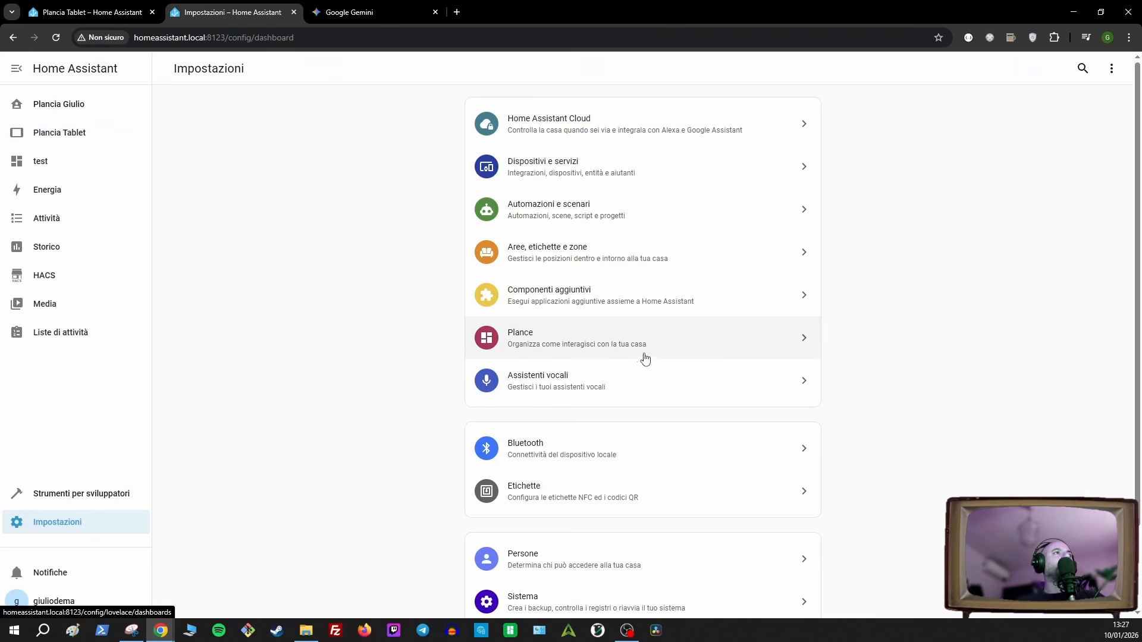
{"action": "left_click", "coordinate": [585, 176]}
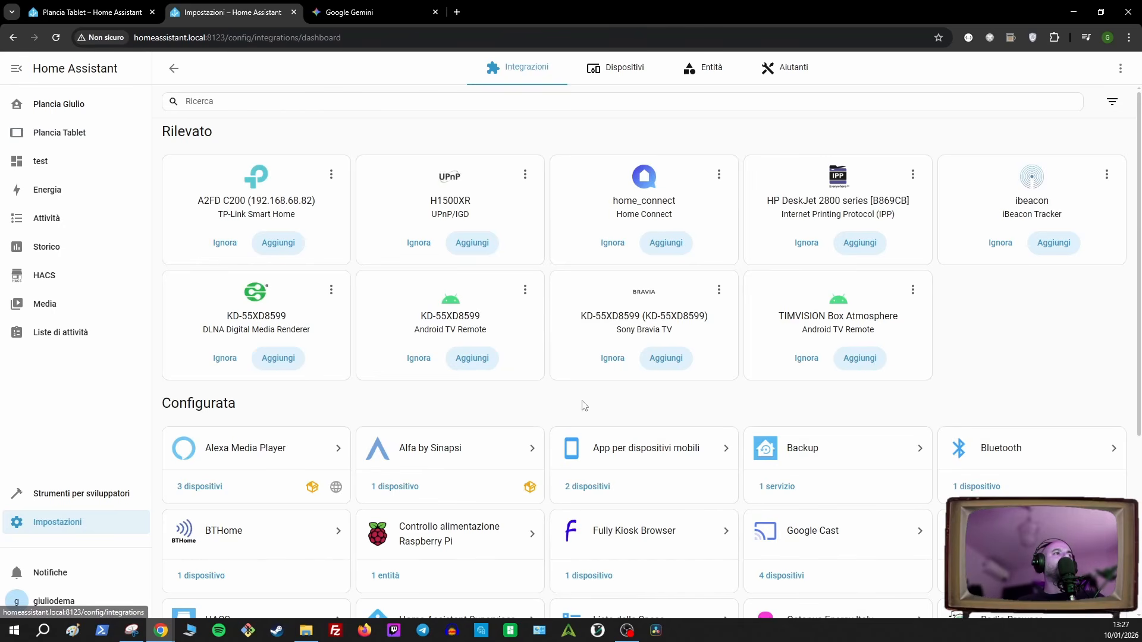
{"action": "left_click", "coordinate": [403, 494]}
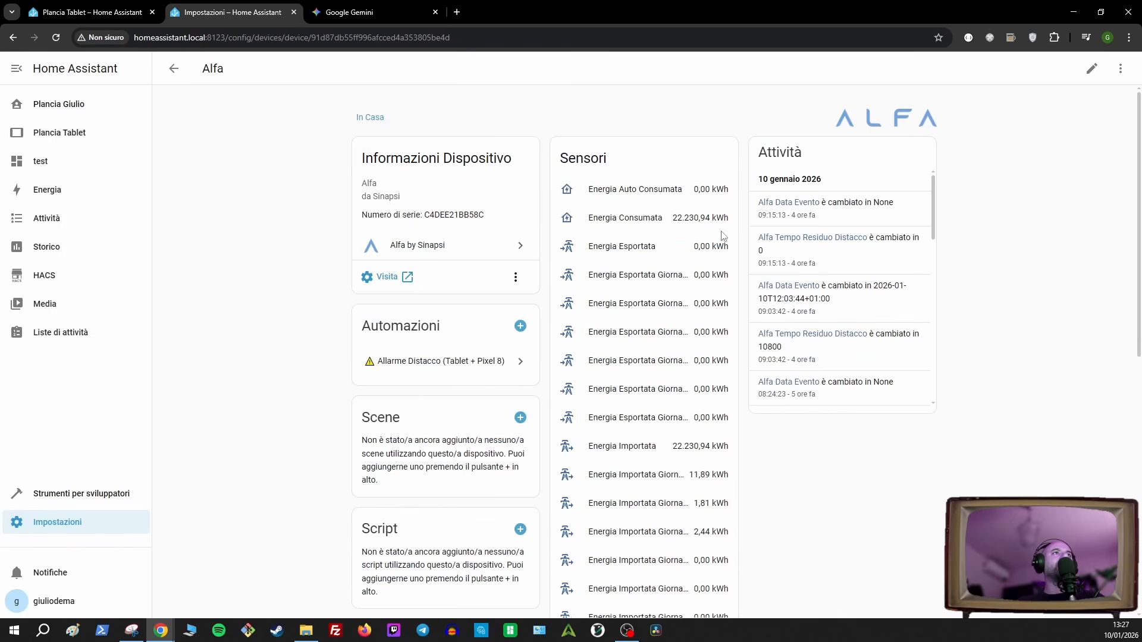
{"action": "left_click", "coordinate": [667, 223]}
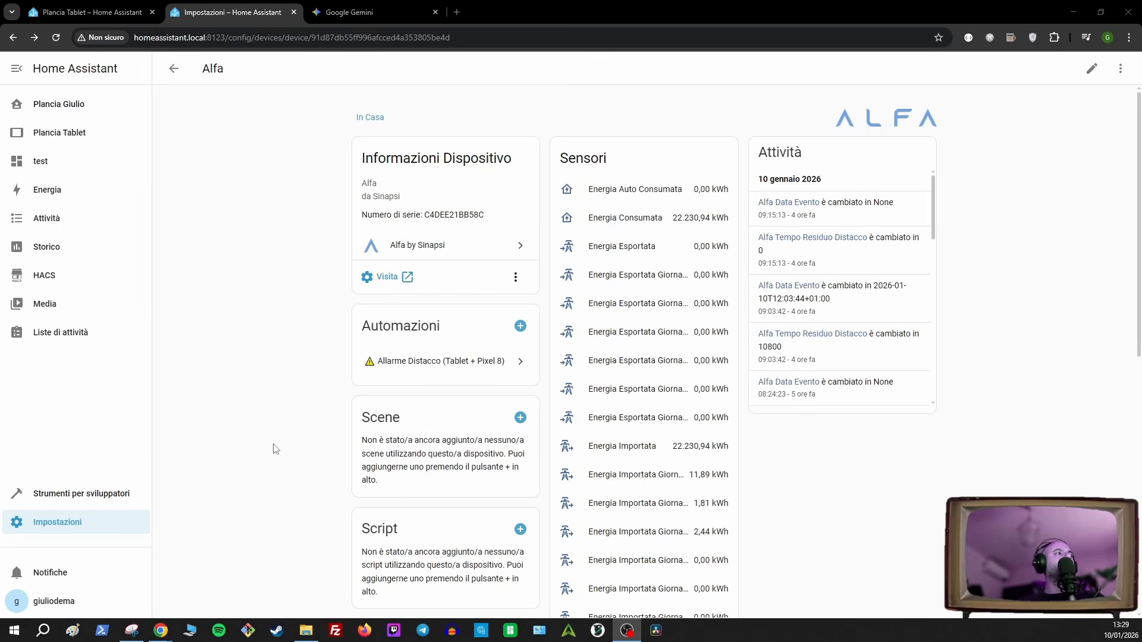
- Start creating a new helper of type Misuratore di utilità under Dispositivi e servizi
{"action": "left_click", "coordinate": [72, 523]}
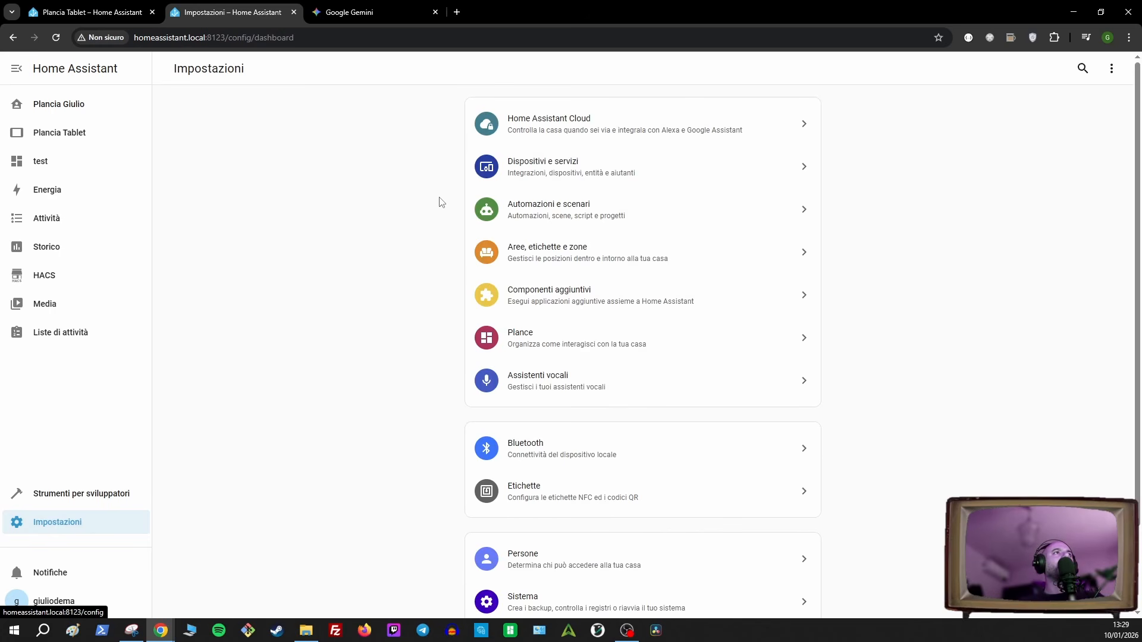
{"action": "left_click", "coordinate": [527, 174]}
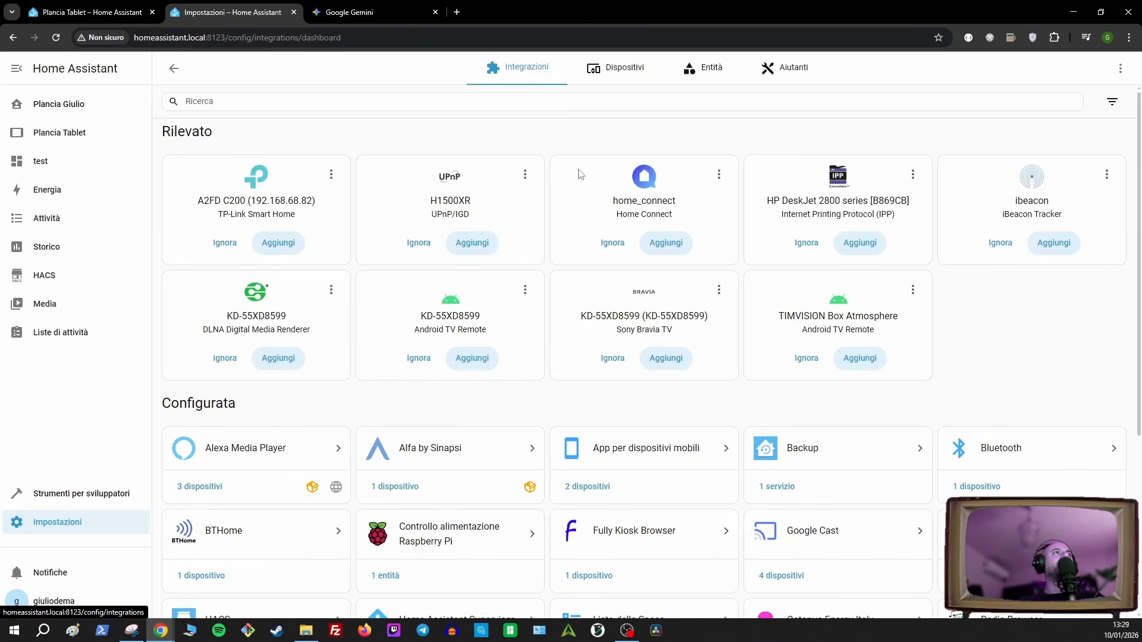
{"action": "left_click", "coordinate": [796, 70]}
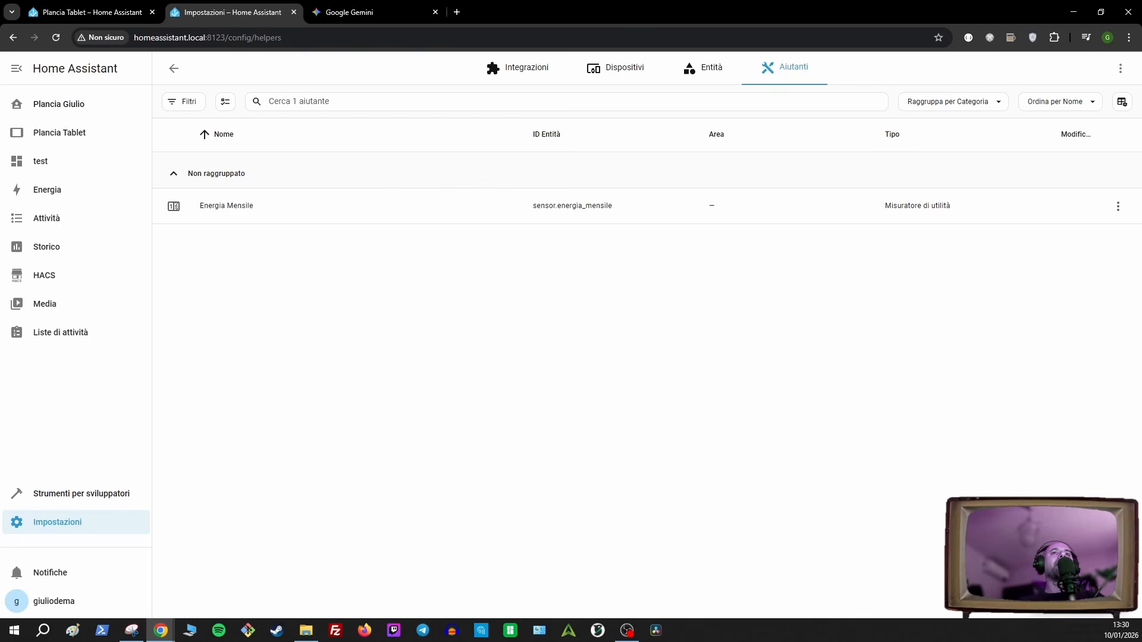
{"action": "left_click", "coordinate": [1078, 592]}
{"action": "scroll", "coordinate": [610, 401], "scroll_direction": "down", "scroll_amount": 5}
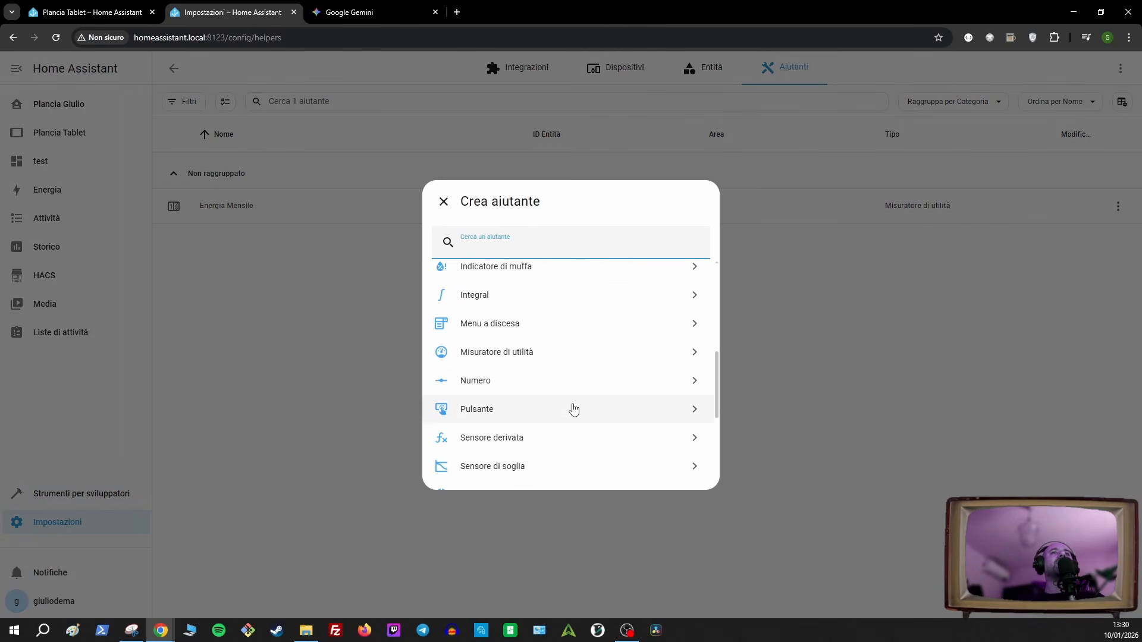
{"action": "scroll", "coordinate": [573, 409], "scroll_direction": "down", "scroll_amount": 1}
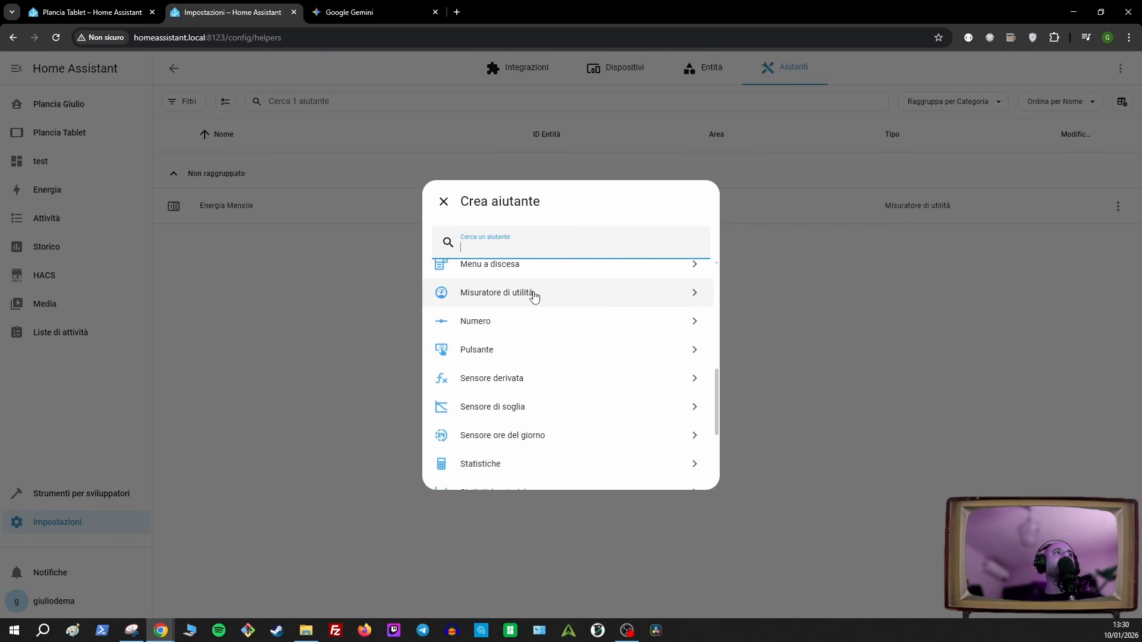
{"action": "left_click", "coordinate": [534, 297]}
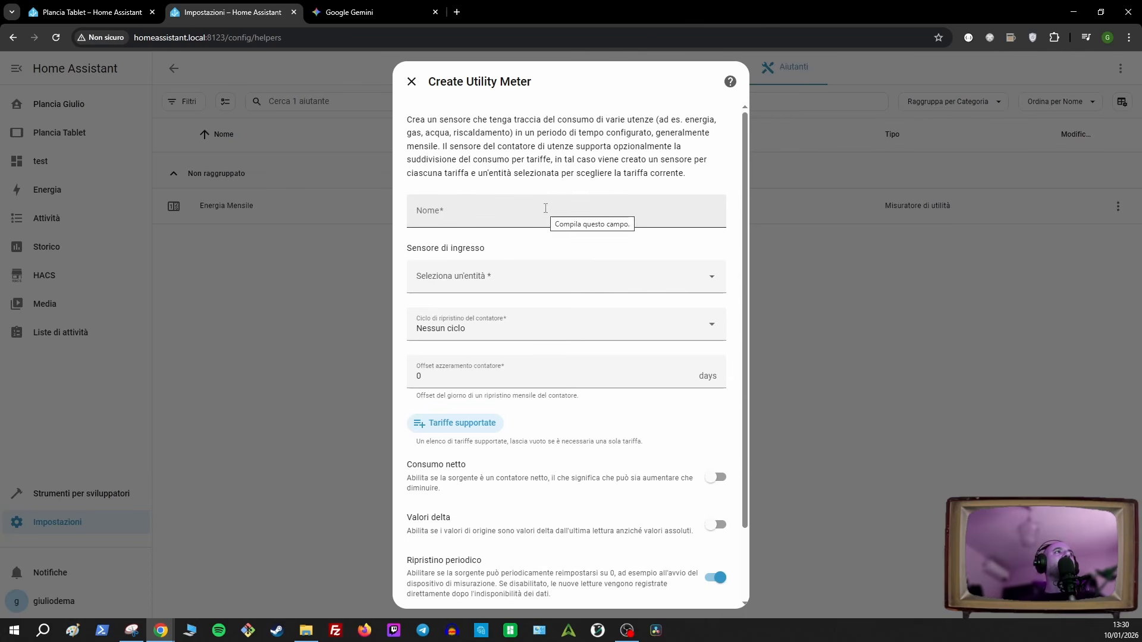
- Name the new utility meter "Energia mensile consumata"
{"action": "left_click", "coordinate": [500, 215]}
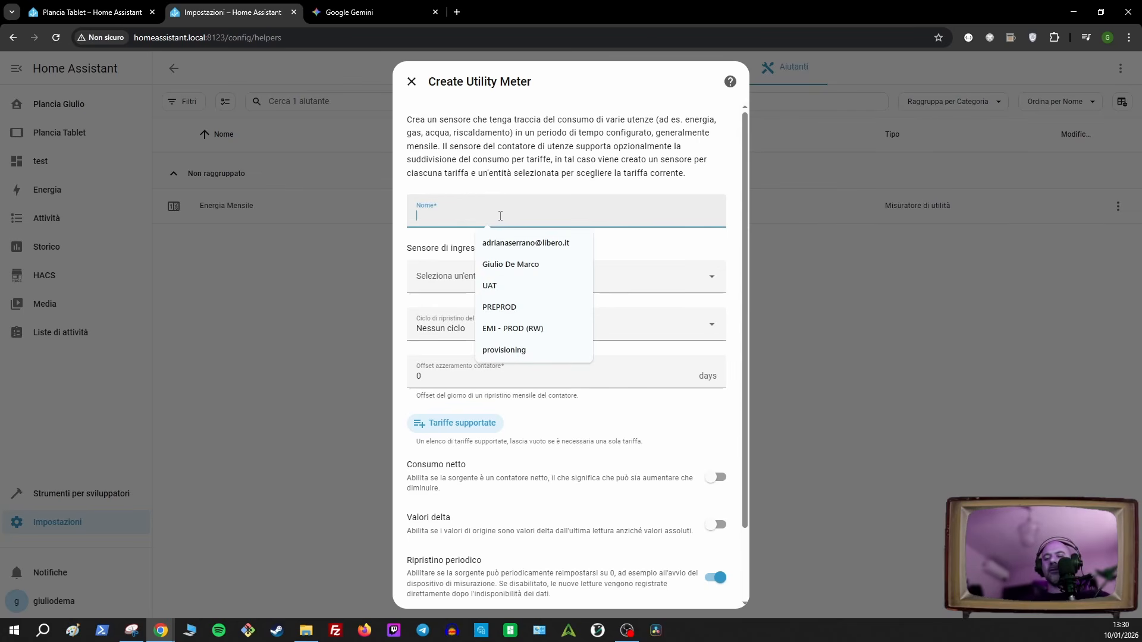
{"action": "type", "text": "Enmrgia"}
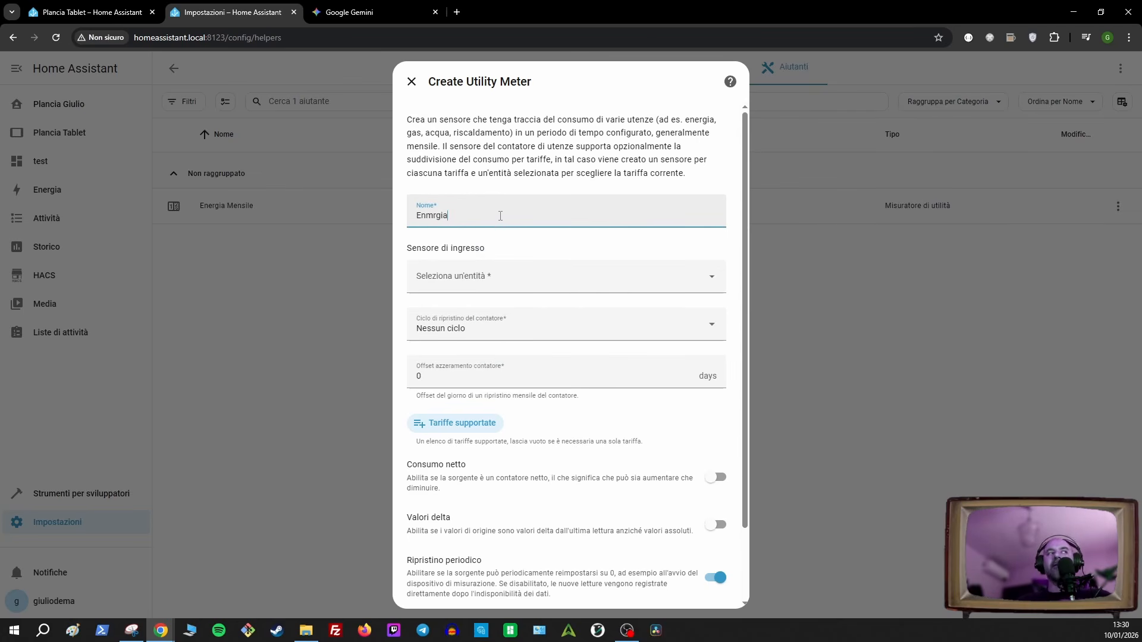
{"action": "key", "text": "BackSpace"}
{"action": "key", "text": "BackSpace"}
{"action": "key", "text": "BackSpace"}
{"action": "key", "text": "BackSpace"}
{"action": "key", "text": "BackSpace"}
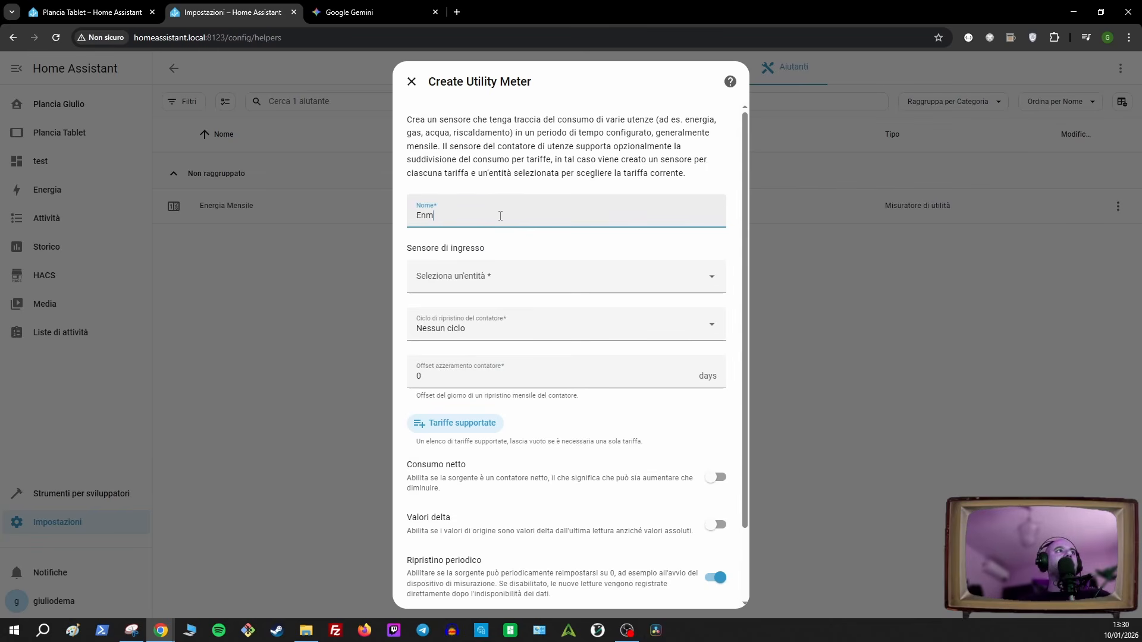
{"action": "type", "text": "ergia men"}
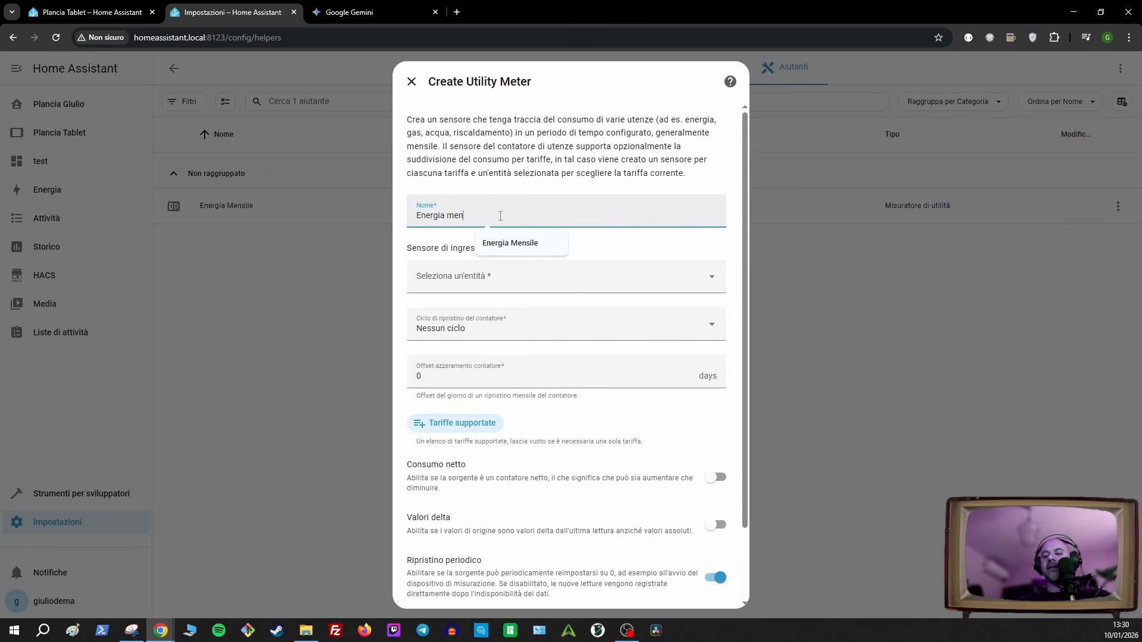
{"action": "type", "text": "sile consumata"}
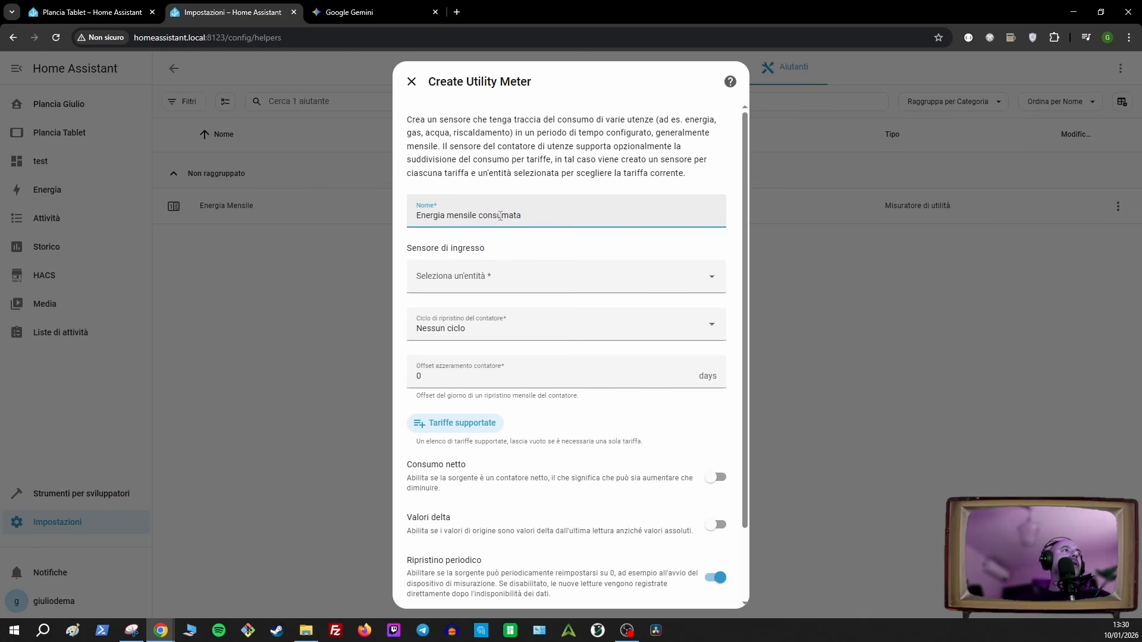
- Set Alfa's Energia Consumata as the utility meter's input sensor and choose Mensile as its reset cycle
{"action": "left_click", "coordinate": [490, 278]}
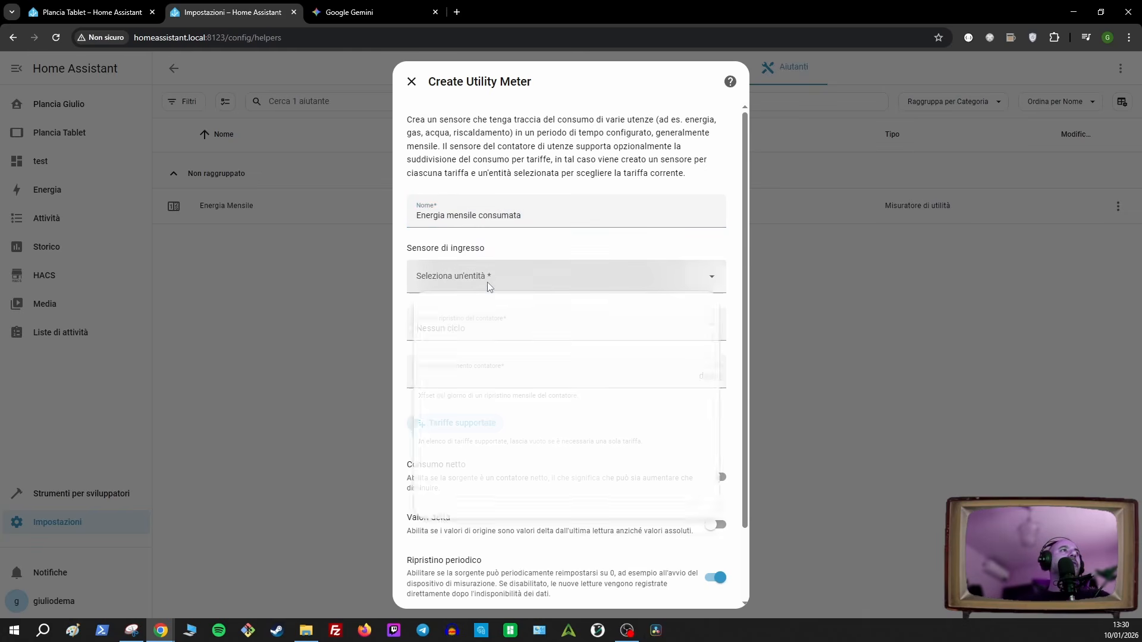
{"action": "type", "text": "alfa"}
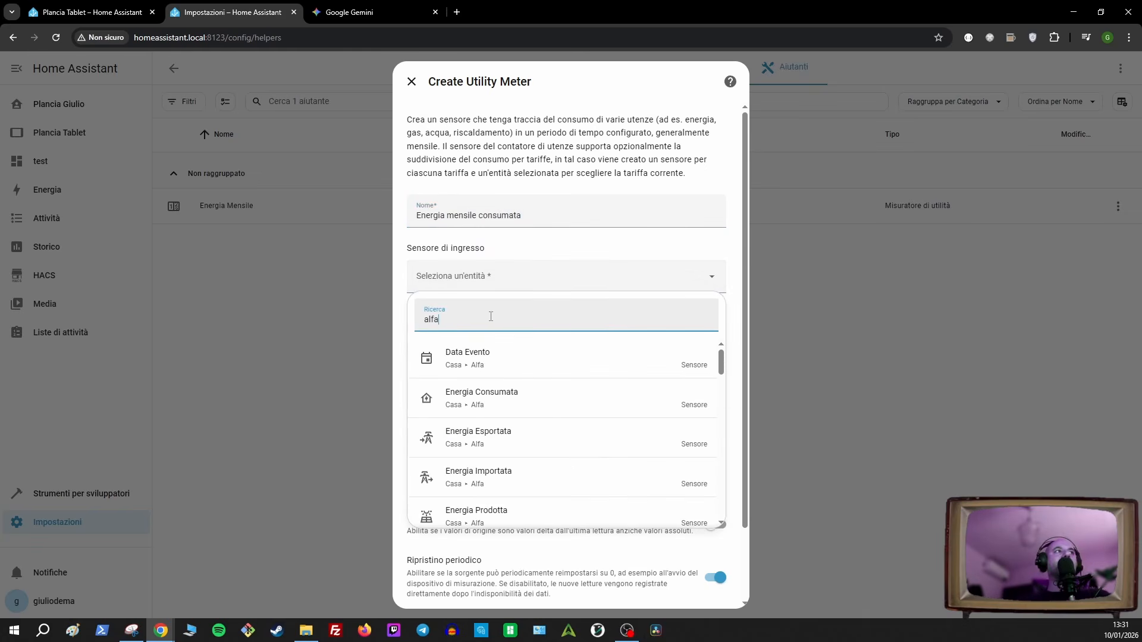
{"action": "left_click", "coordinate": [494, 400]}
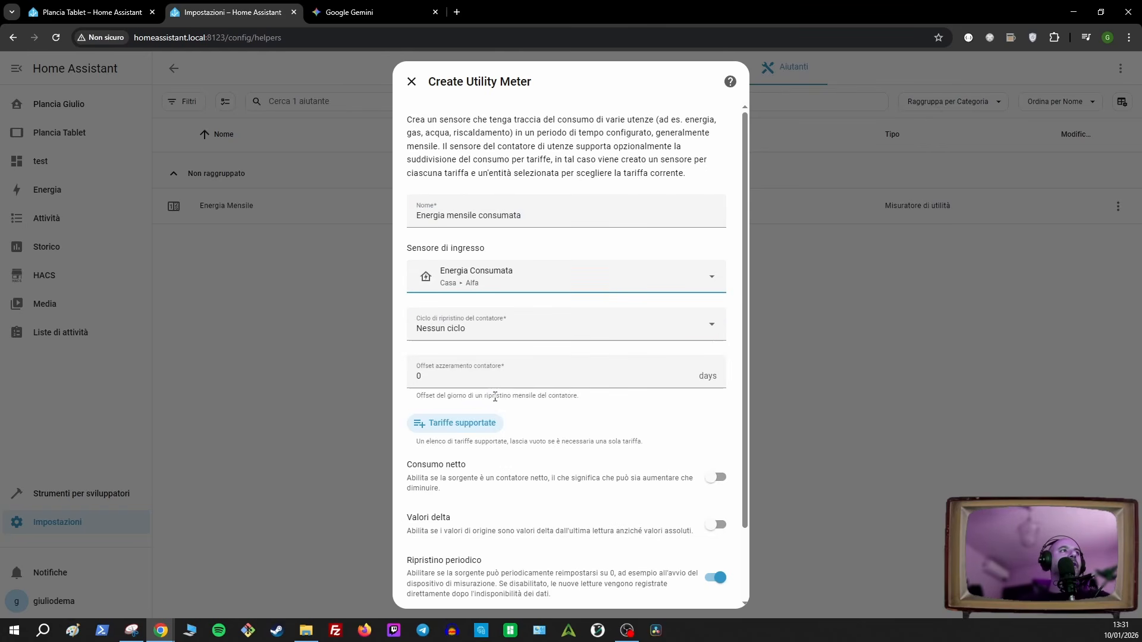
{"action": "left_click", "coordinate": [619, 336]}
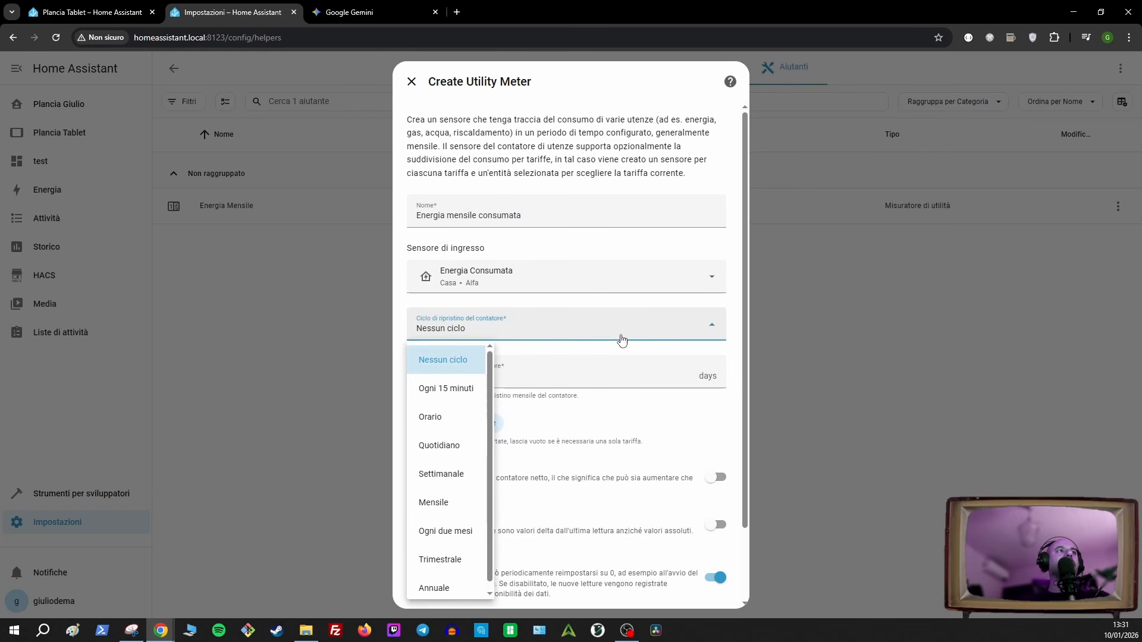
{"action": "left_click", "coordinate": [446, 503]}
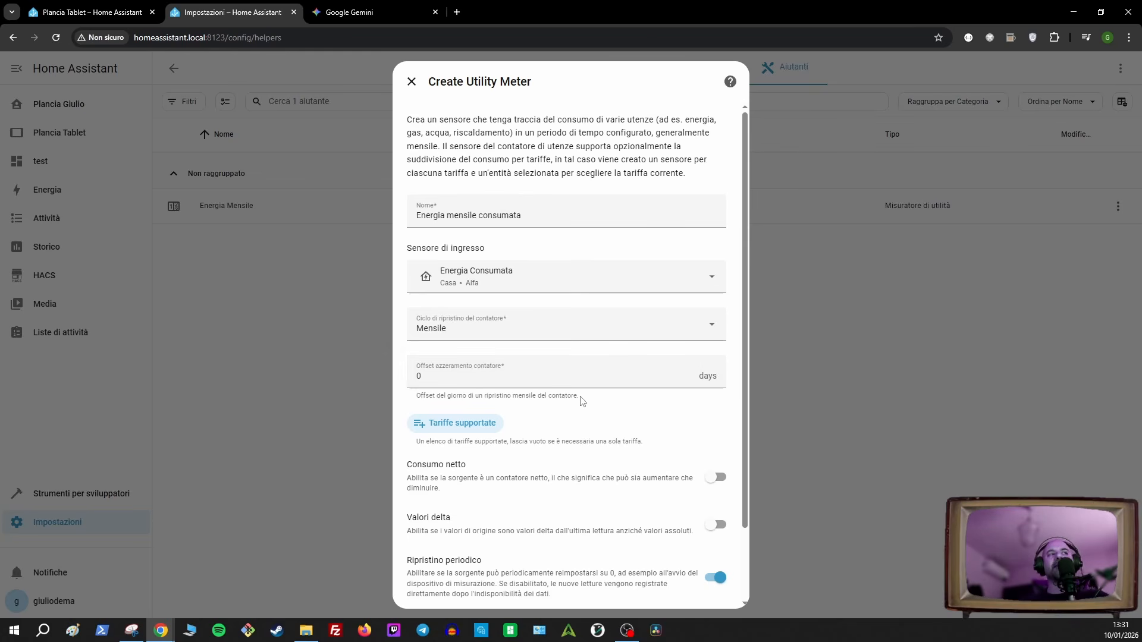
- Enable the Sensore sempre disponibile option for the utility meter
{"action": "scroll", "coordinate": [601, 432], "scroll_direction": "down", "scroll_amount": 3}
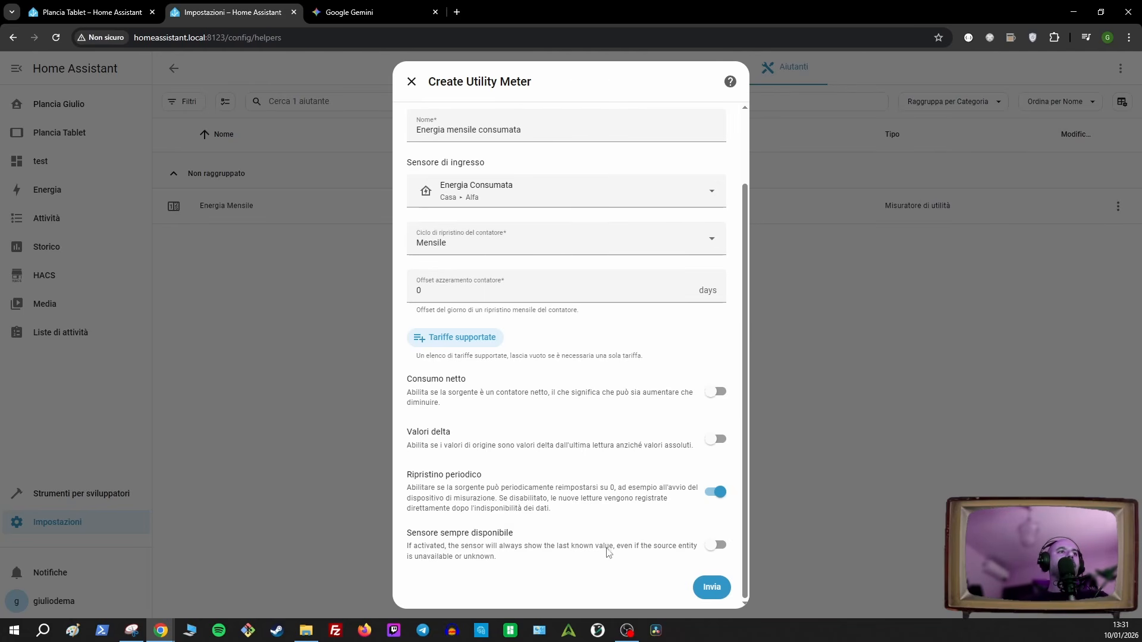
{"action": "left_click", "coordinate": [715, 545]}
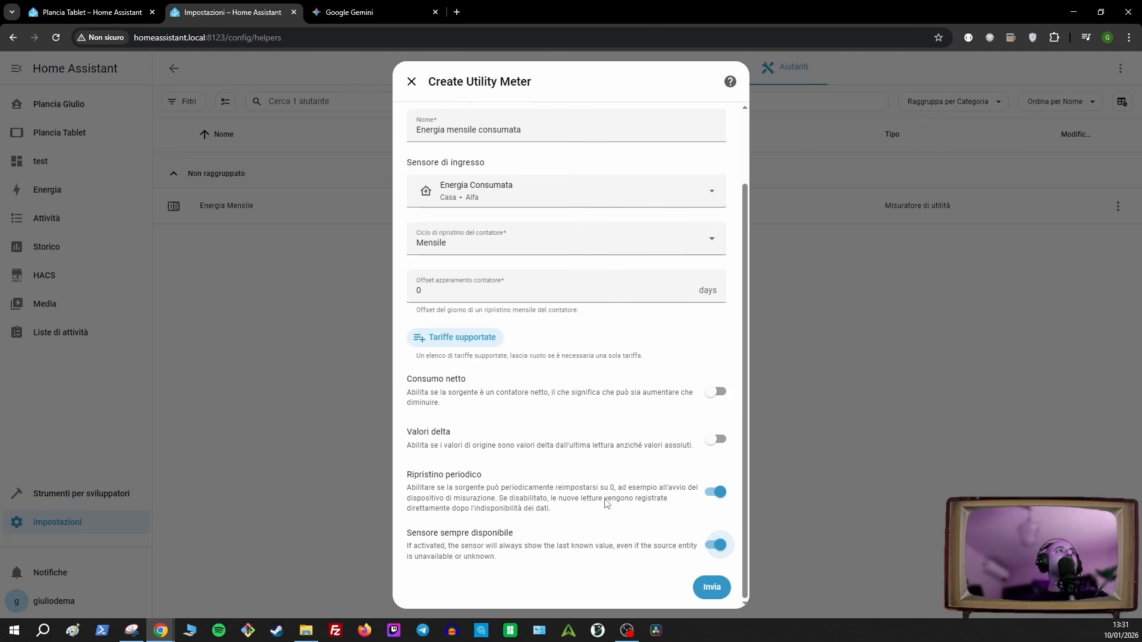
{"action": "scroll", "coordinate": [606, 503], "scroll_direction": "up", "scroll_amount": 1}
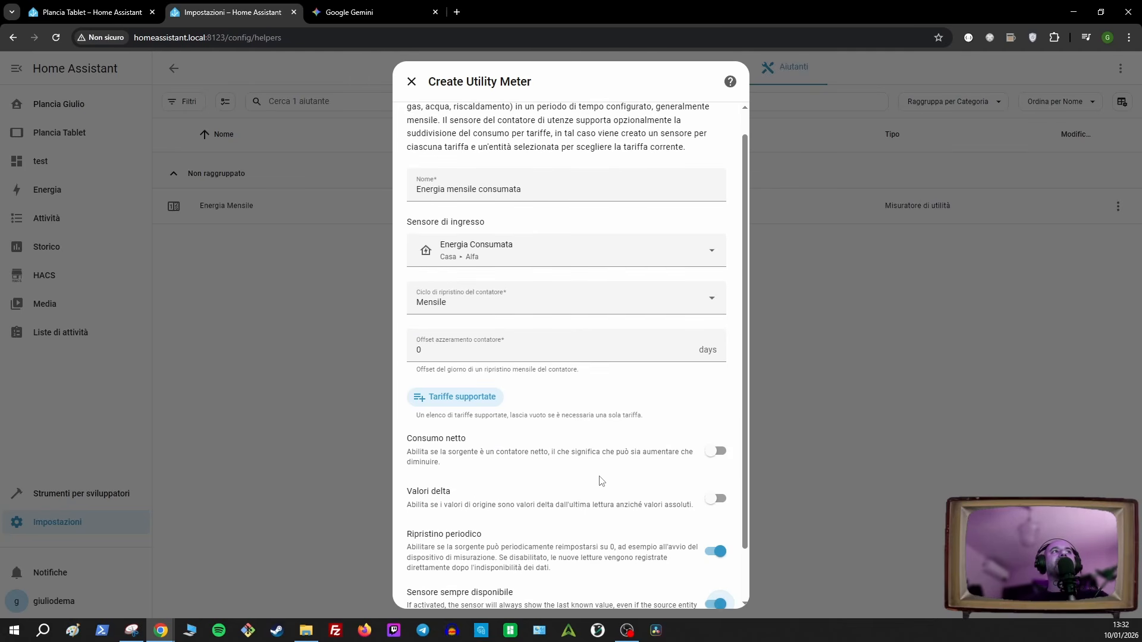
{"action": "scroll", "coordinate": [636, 489], "scroll_direction": "down", "scroll_amount": 1}
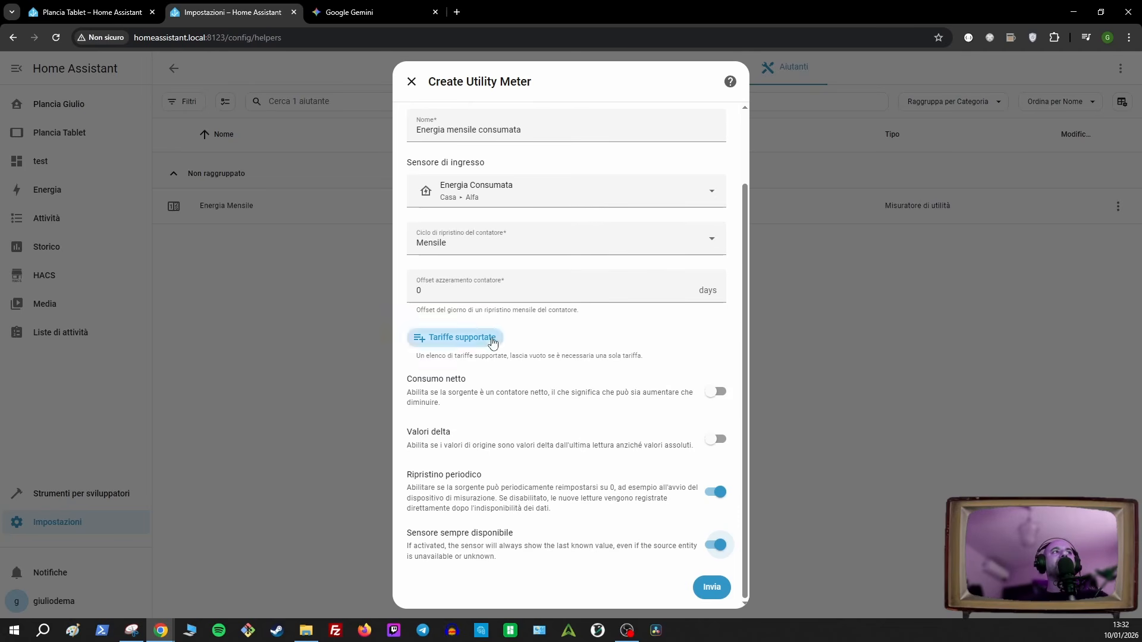
- Add the supported tariffs F1, F2 and F3 to the utility meter
{"action": "scroll", "coordinate": [570, 398], "scroll_direction": "up", "scroll_amount": 2}
{"action": "left_click", "coordinate": [499, 423]}
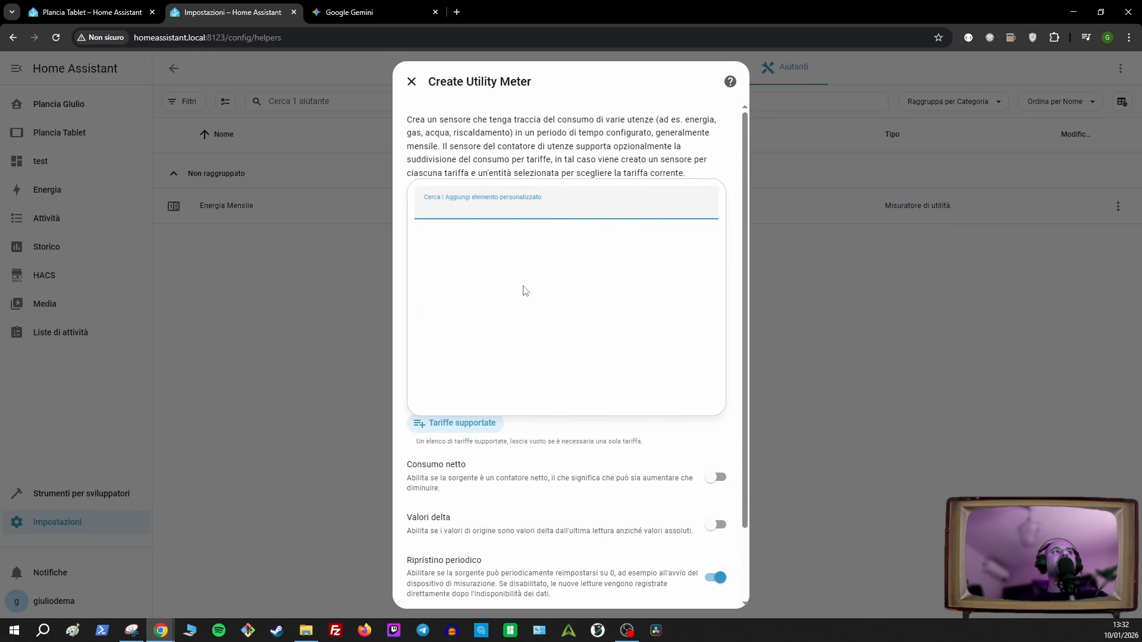
{"action": "type", "text": "F1"}
{"action": "key", "text": "Return"}
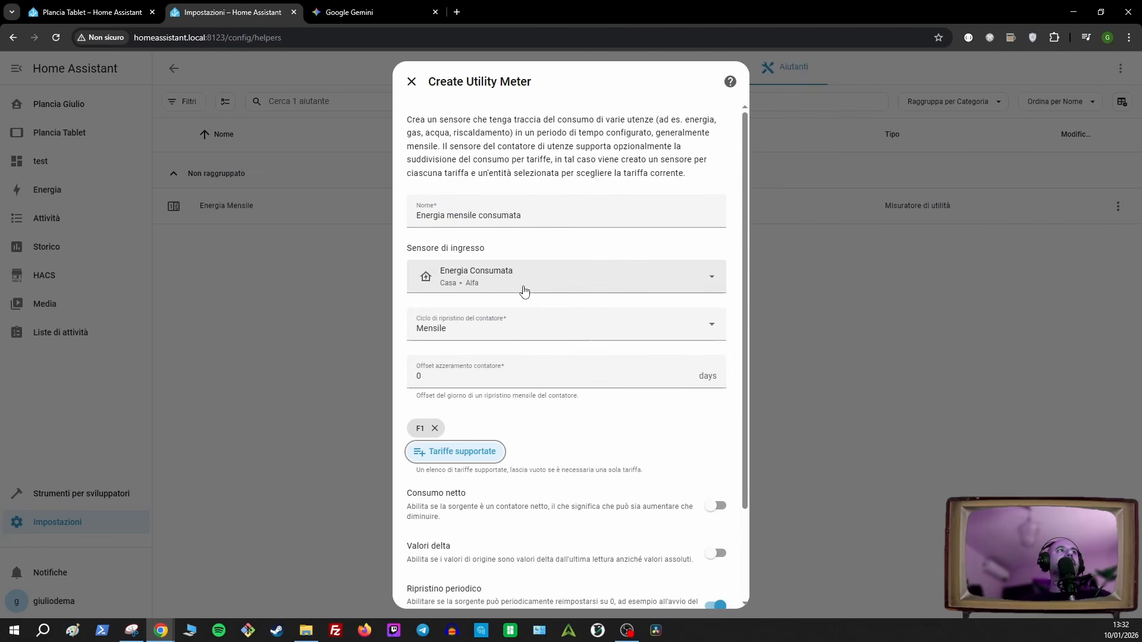
{"action": "left_click", "coordinate": [492, 454]}
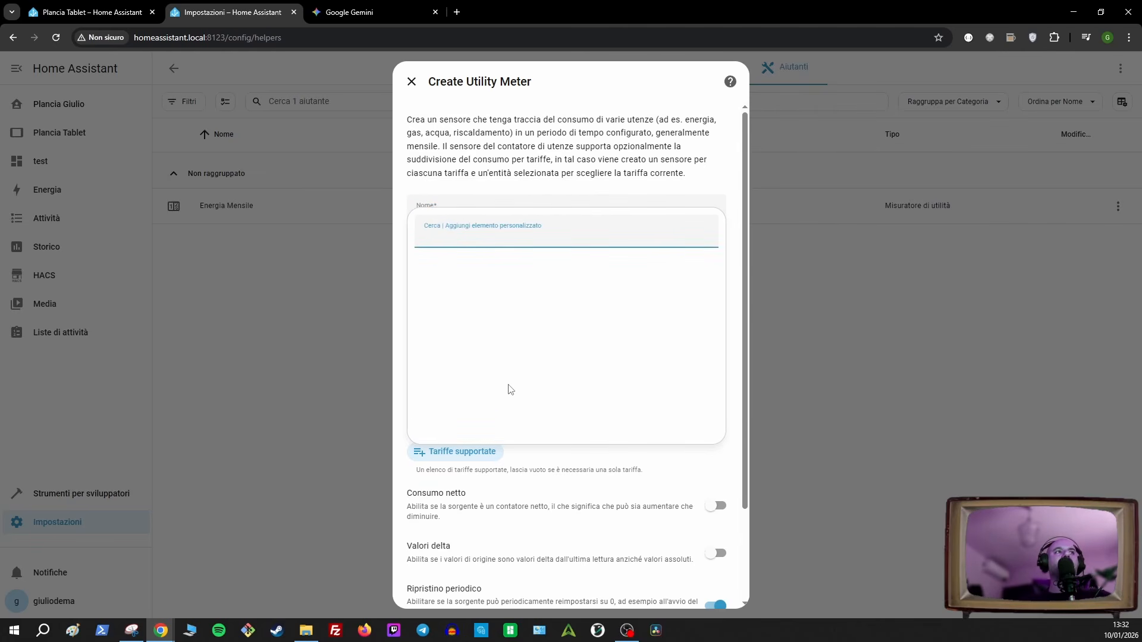
{"action": "type", "text": "F2"}
{"action": "key", "text": "Return"}
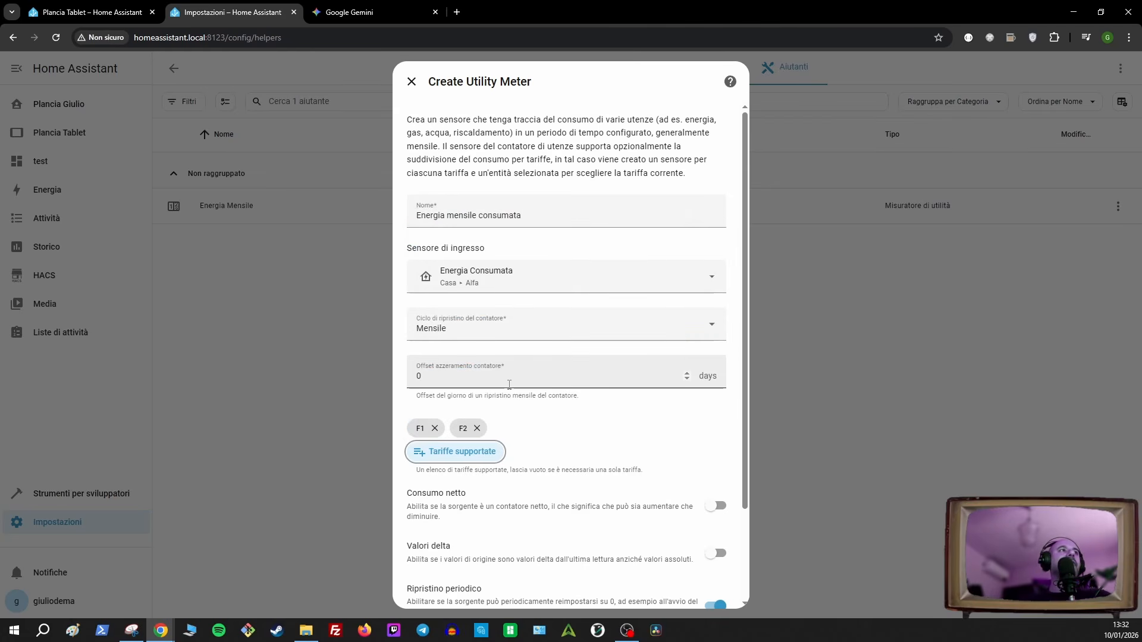
{"action": "left_click", "coordinate": [492, 443]}
{"action": "type", "text": "F3"}
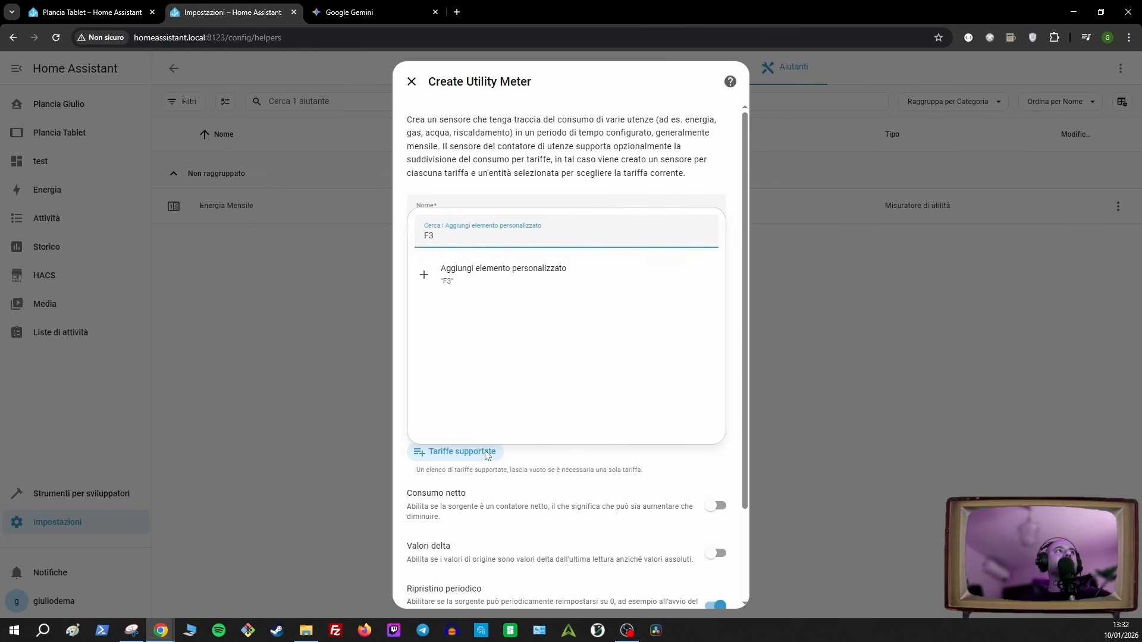
{"action": "key", "text": "Return"}
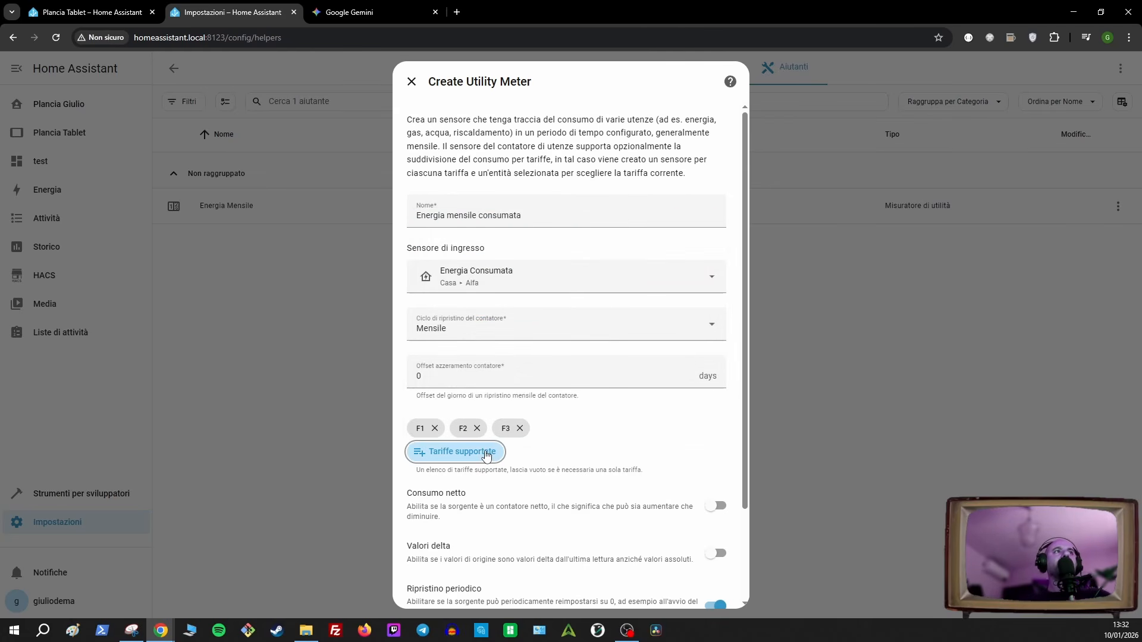
- Review the Energia mensile consumata utility meter's settings and submit them to create the helper
{"action": "scroll", "coordinate": [632, 467], "scroll_direction": "down", "scroll_amount": 2}
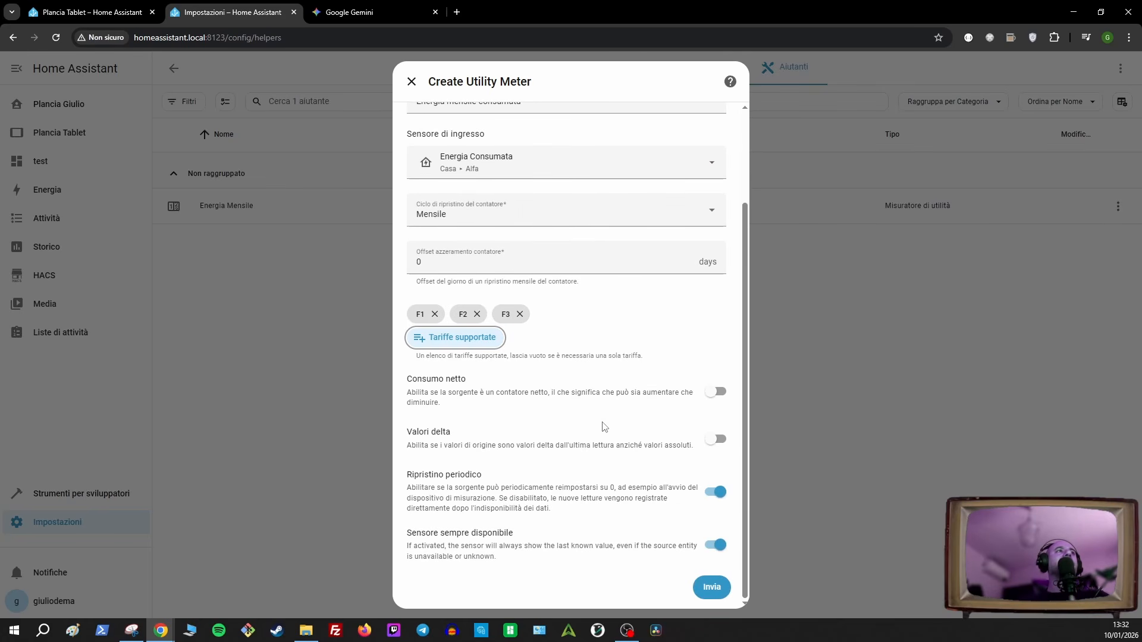
{"action": "scroll", "coordinate": [601, 461], "scroll_direction": "up", "scroll_amount": 3}
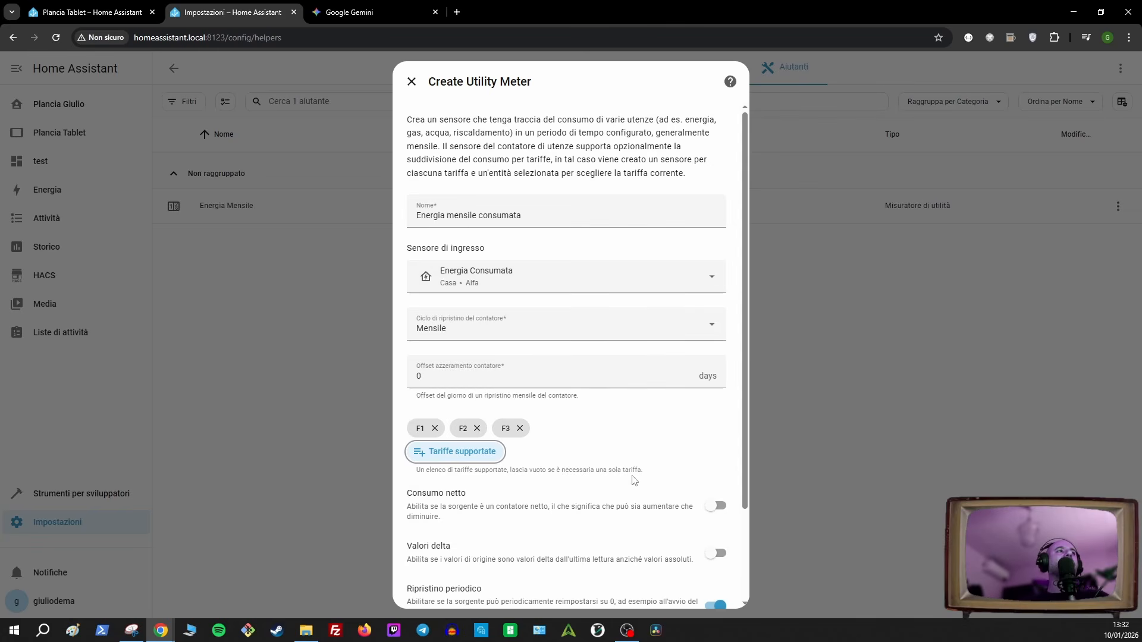
{"action": "scroll", "coordinate": [634, 481], "scroll_direction": "down", "scroll_amount": 2}
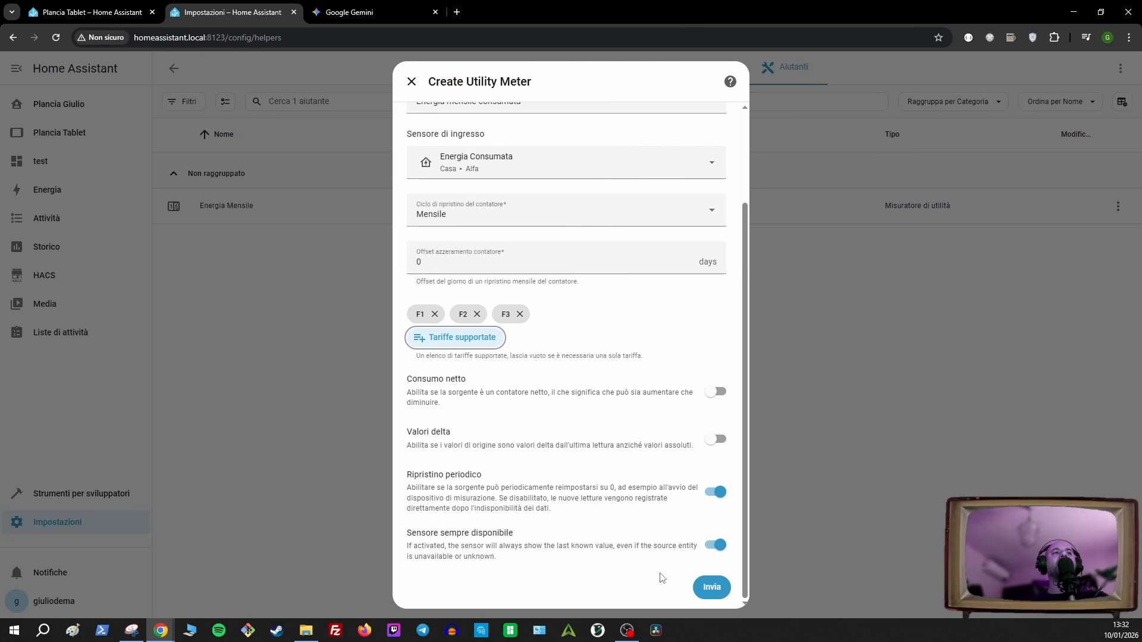
{"action": "left_click", "coordinate": [711, 588]}
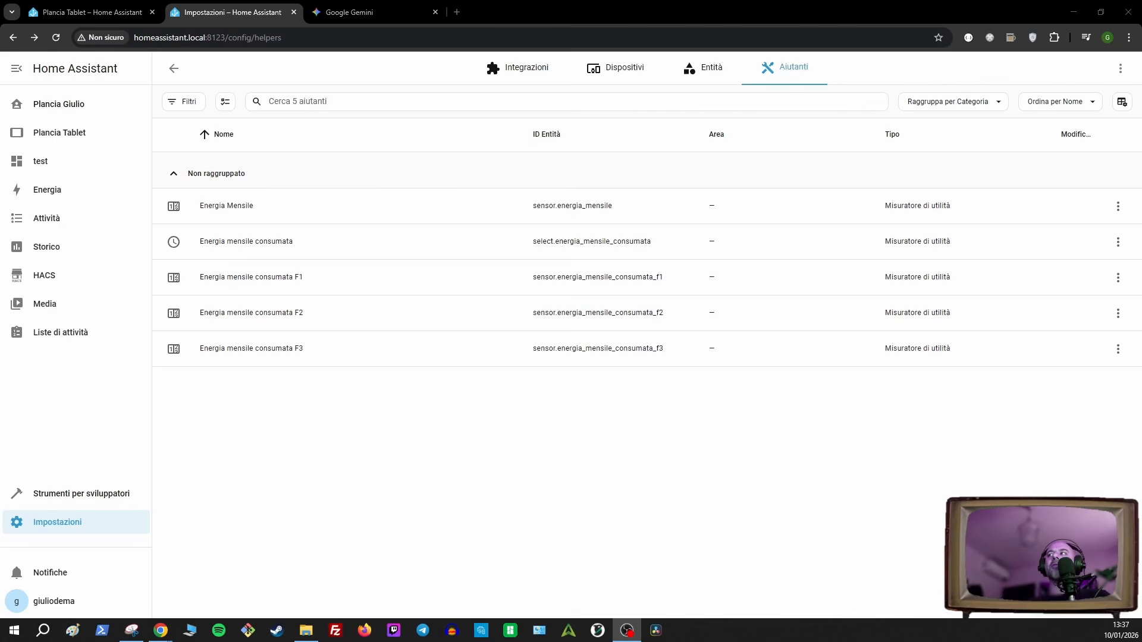
- Open the Alfa device under Dispositivi e servizi and examine its sensors, including the monthly consumption meters and Diagnostica entities
{"action": "left_click", "coordinate": [87, 522]}
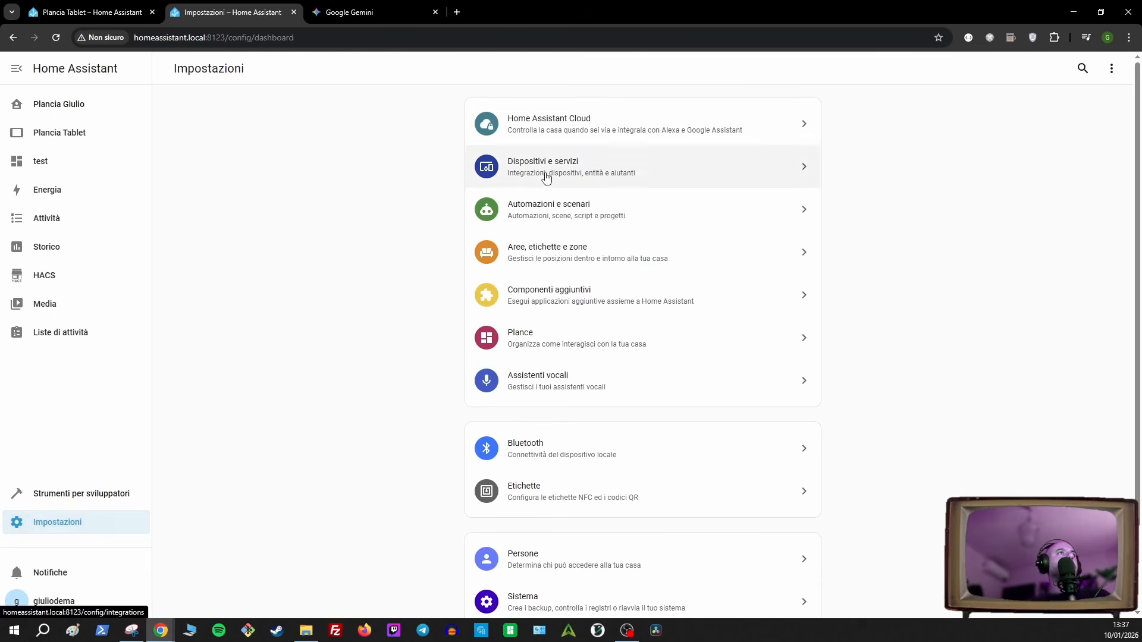
{"action": "left_click", "coordinate": [545, 176]}
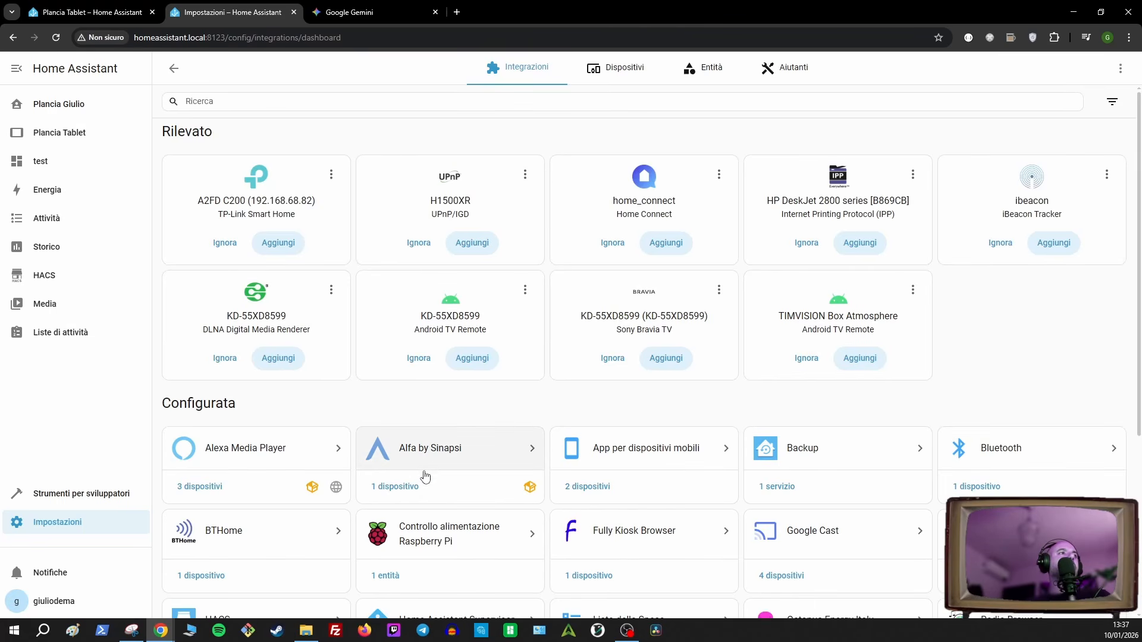
{"action": "left_click", "coordinate": [406, 487]}
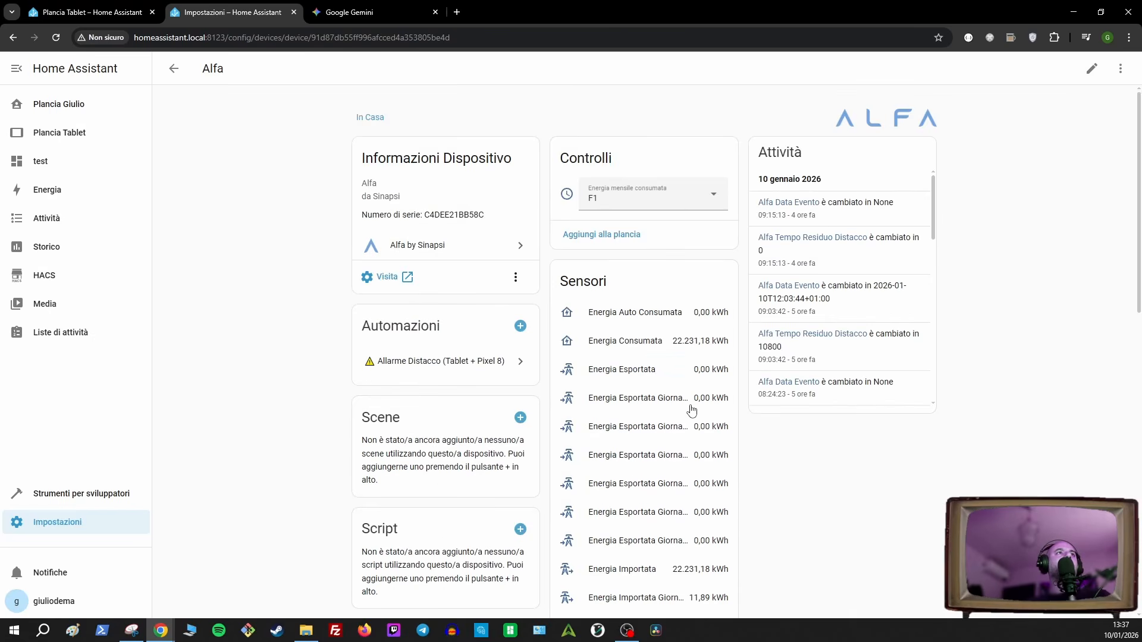
{"action": "scroll", "coordinate": [671, 415], "scroll_direction": "down", "scroll_amount": 2}
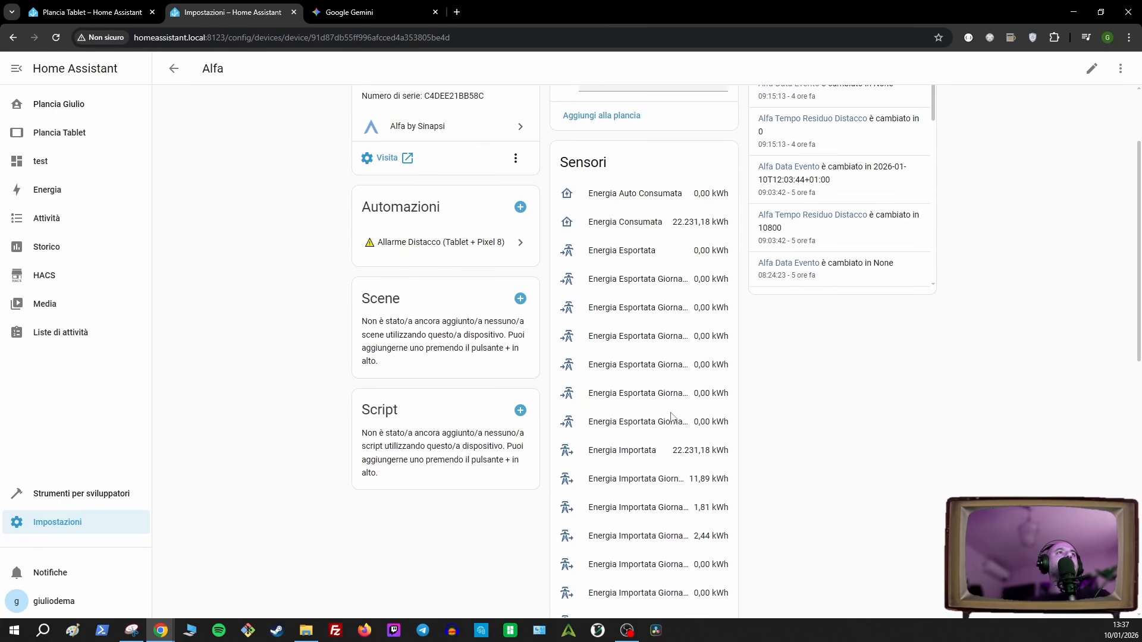
{"action": "scroll", "coordinate": [665, 371], "scroll_direction": "down", "scroll_amount": 1}
{"action": "scroll", "coordinate": [666, 372], "scroll_direction": "down", "scroll_amount": 7}
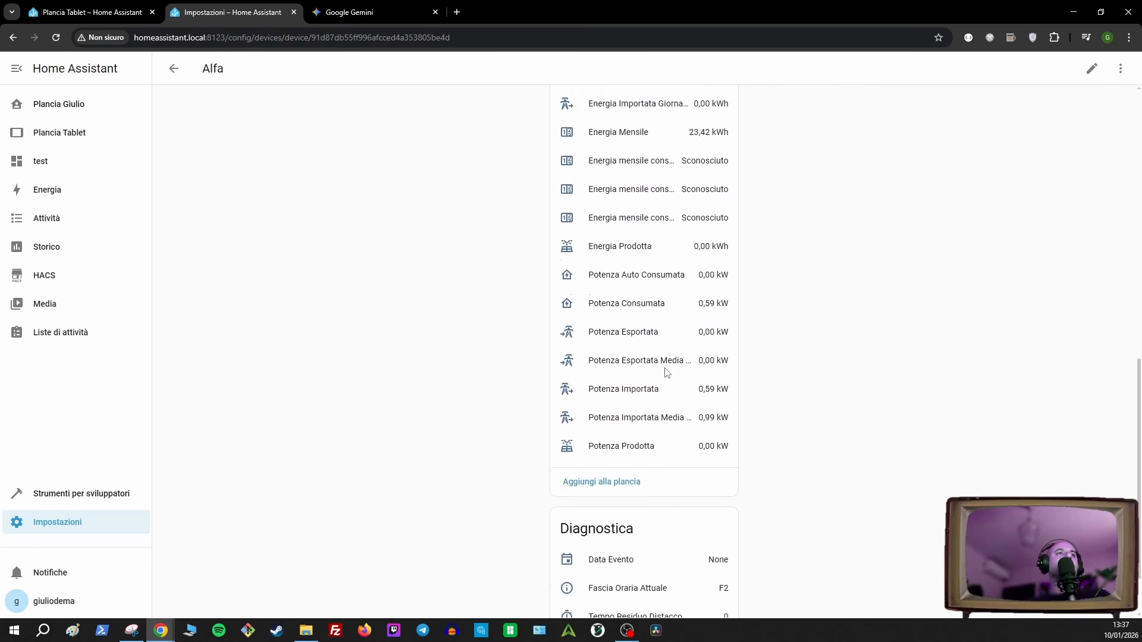
{"action": "scroll", "coordinate": [666, 373], "scroll_direction": "down", "scroll_amount": 2}
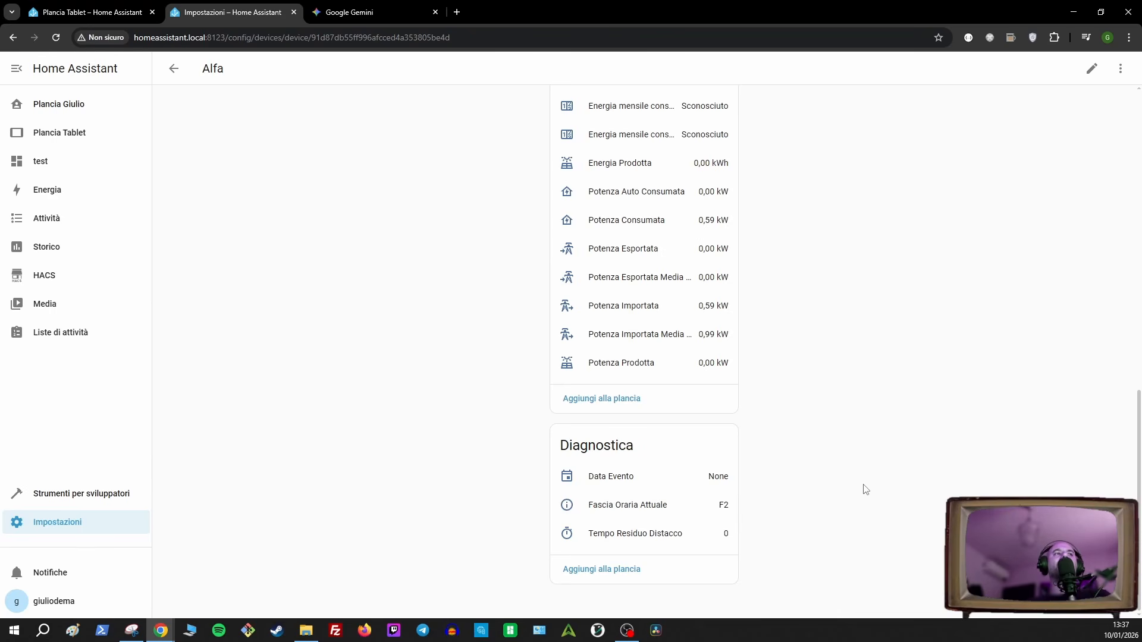
- Switch to Google Gemini, review its tariff instructions and copy the YAML for the PASSO 2 "Ponte" automation
{"action": "left_click", "coordinate": [361, 13]}
{"action": "scroll", "coordinate": [561, 421], "scroll_direction": "up", "scroll_amount": 5}
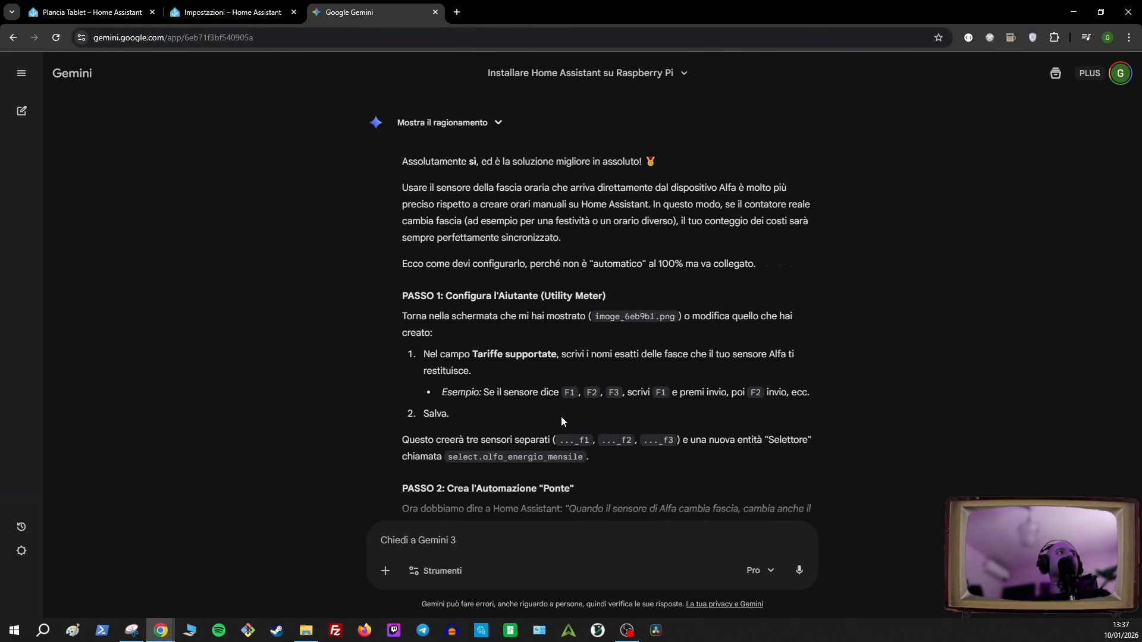
{"action": "scroll", "coordinate": [561, 416], "scroll_direction": "up", "scroll_amount": 3}
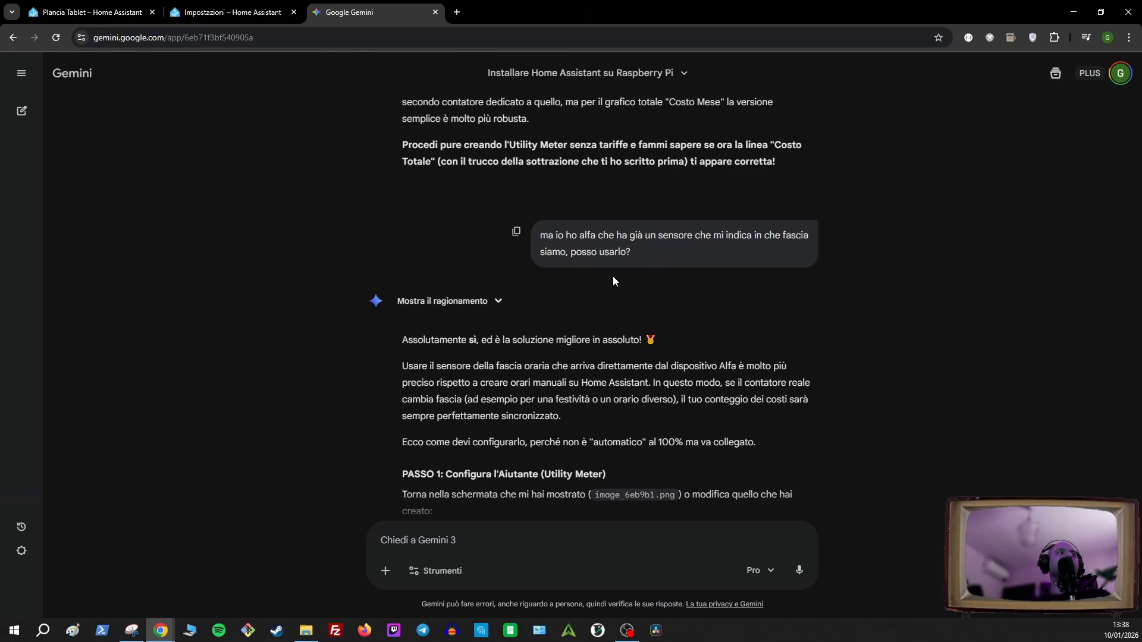
{"action": "scroll", "coordinate": [612, 276], "scroll_direction": "down", "scroll_amount": 5}
{"action": "scroll", "coordinate": [591, 322], "scroll_direction": "down", "scroll_amount": 1}
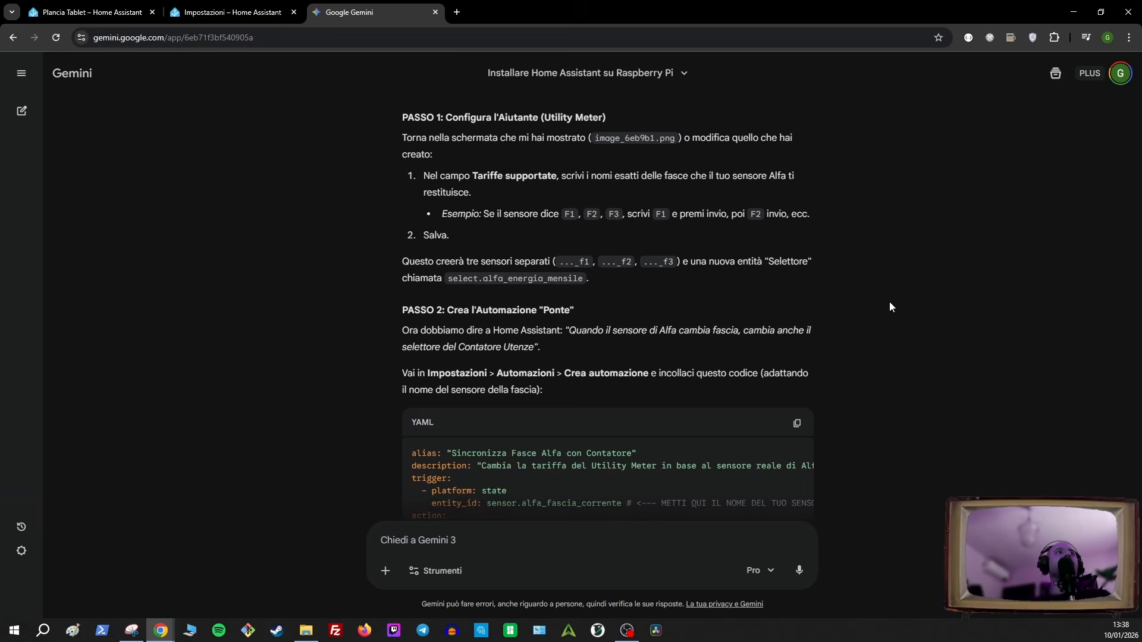
{"action": "scroll", "coordinate": [889, 302], "scroll_direction": "up", "scroll_amount": 3}
{"action": "scroll", "coordinate": [890, 303], "scroll_direction": "down", "scroll_amount": 5}
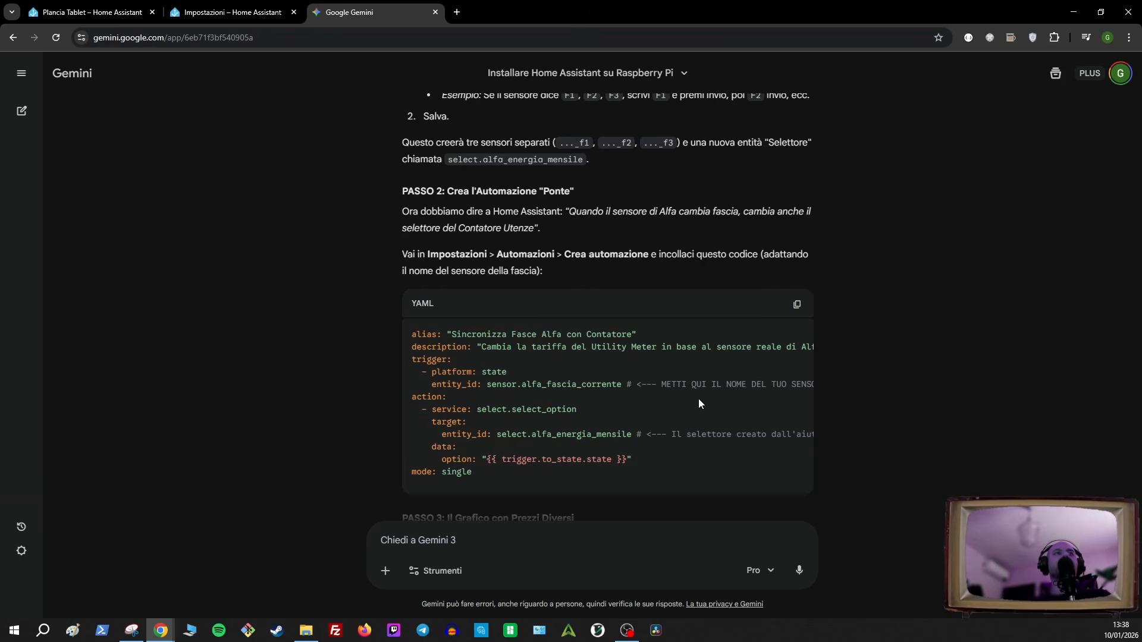
{"action": "left_click", "coordinate": [795, 305]}
- Return to Home Assistant and create a new empty automation under Automazioni e scenari
{"action": "left_click", "coordinate": [229, 12]}
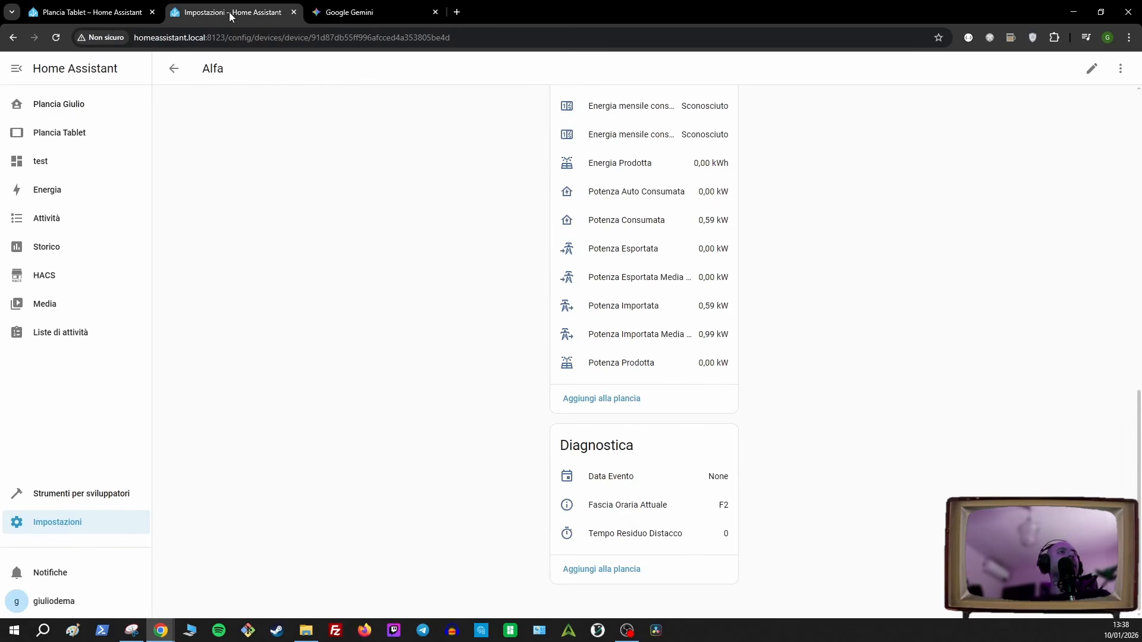
{"action": "left_click", "coordinate": [66, 526]}
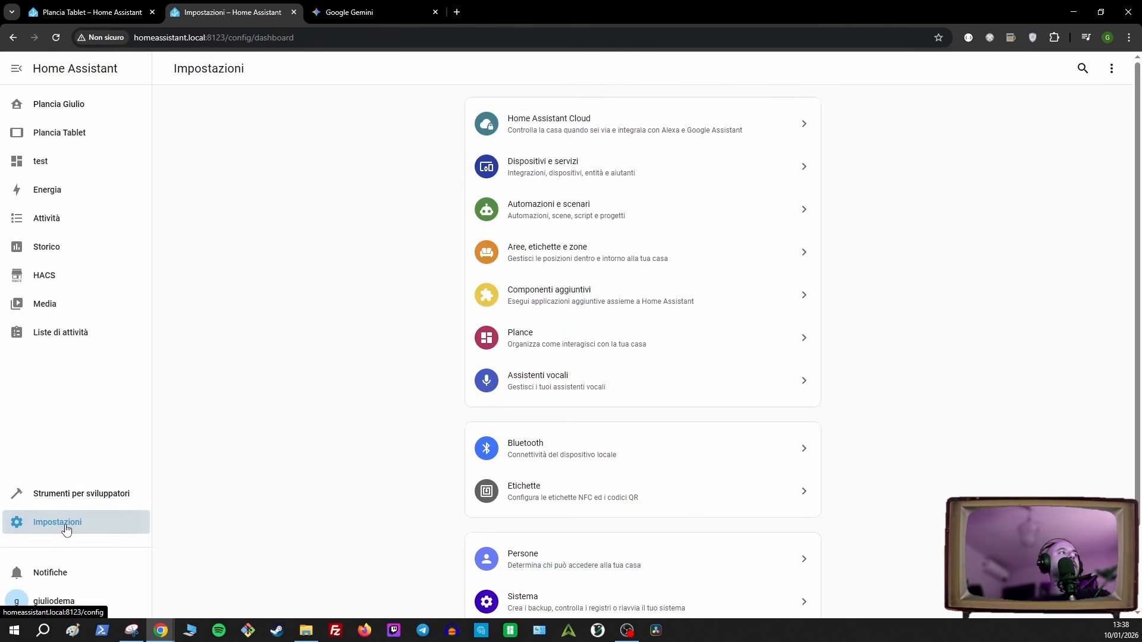
{"action": "left_click", "coordinate": [606, 212]}
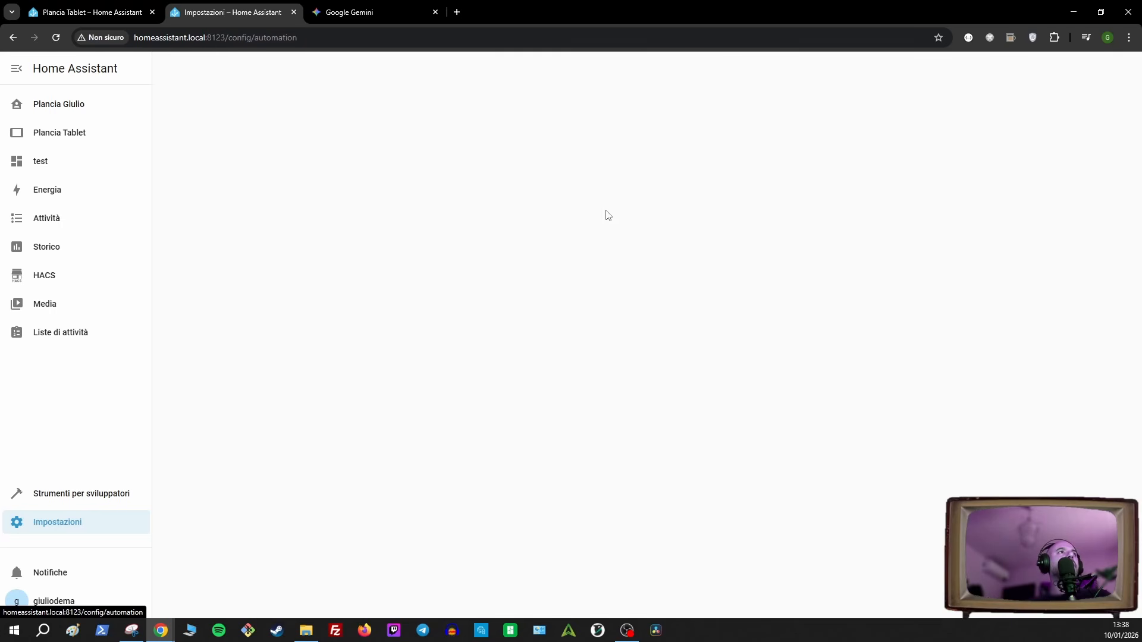
{"action": "left_click", "coordinate": [1077, 594]}
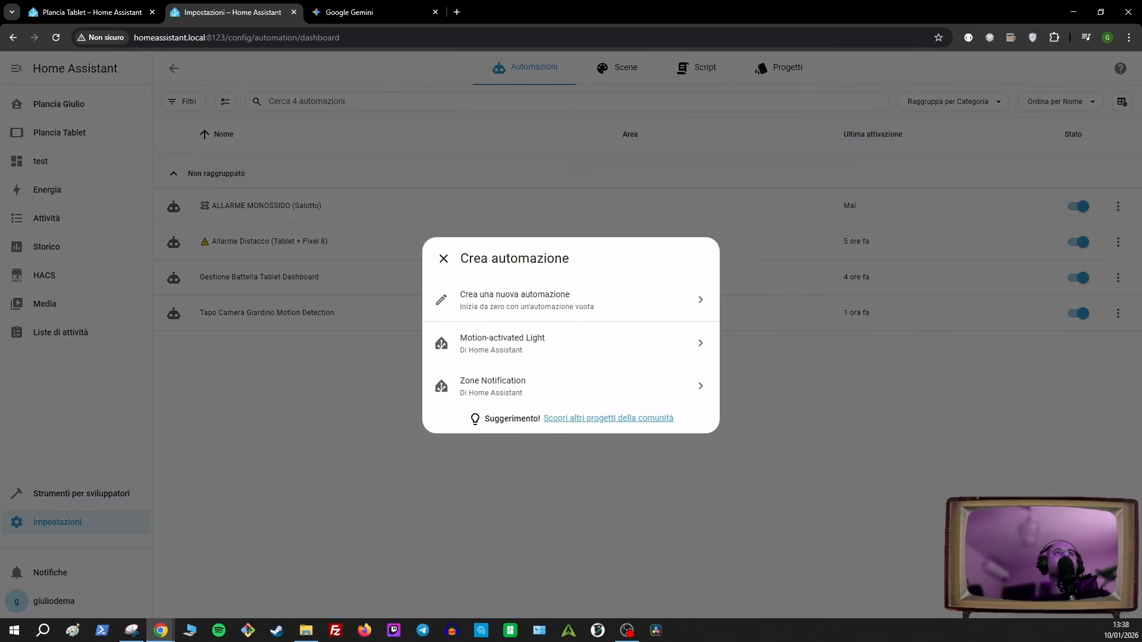
{"action": "left_click", "coordinate": [542, 298]}
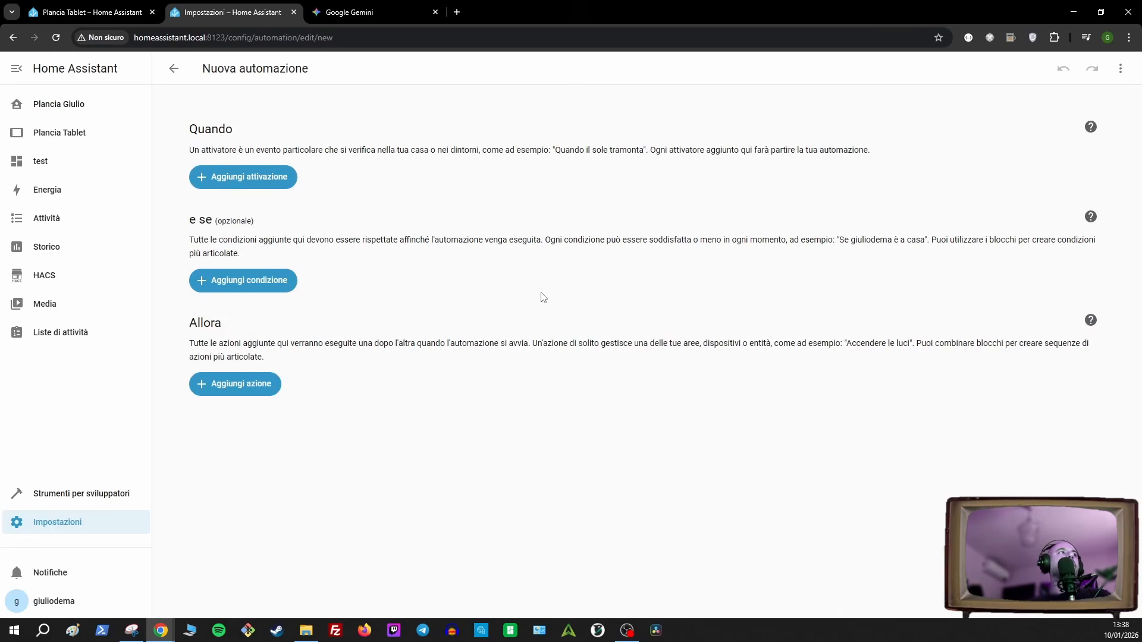
- Edit the new automation in YAML and replace its default code with the copied "Sincronizza Fasce Alfa con Contatore" code
{"action": "left_click", "coordinate": [1122, 69]}
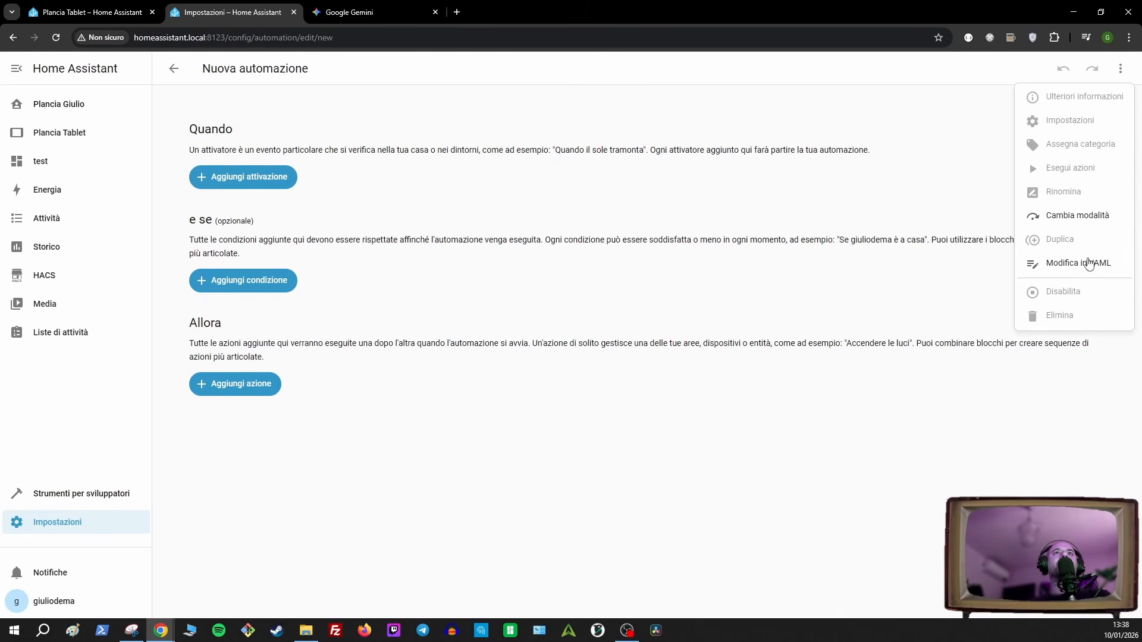
{"action": "left_click", "coordinate": [1082, 265]}
{"action": "left_click", "coordinate": [339, 289]}
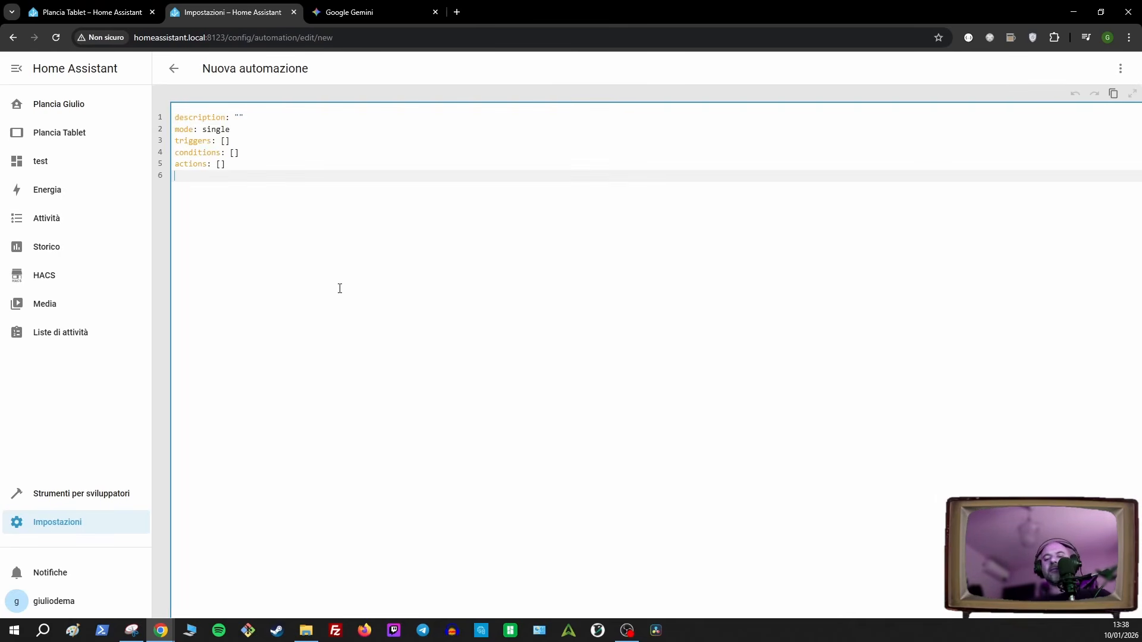
{"action": "key", "text": "ctrl+a"}
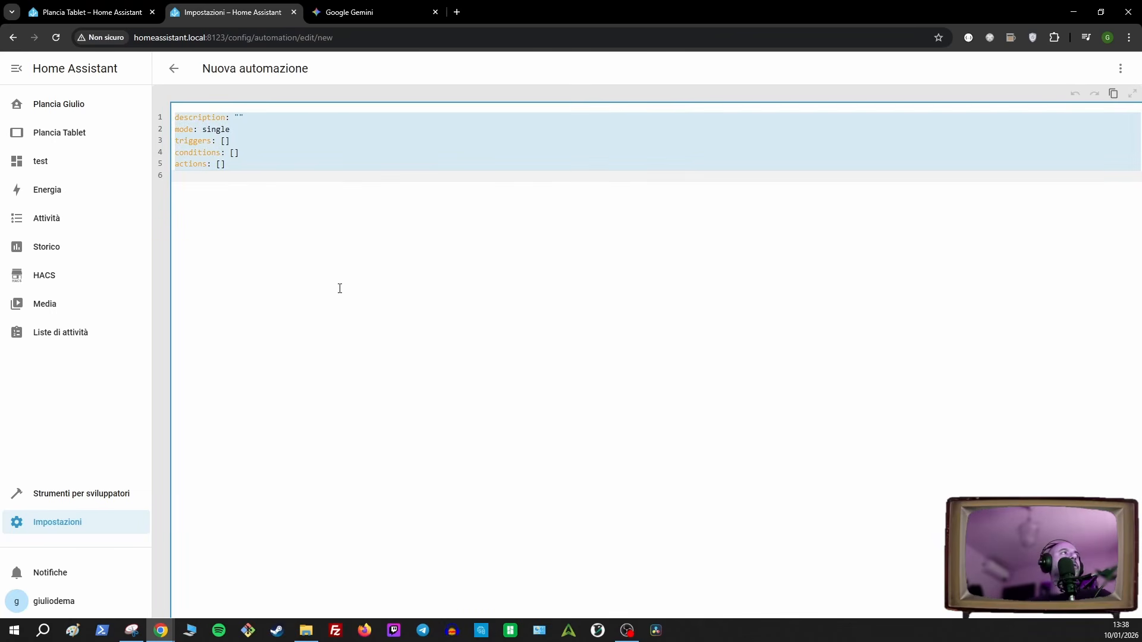
{"action": "key", "text": "ctrl+v"}
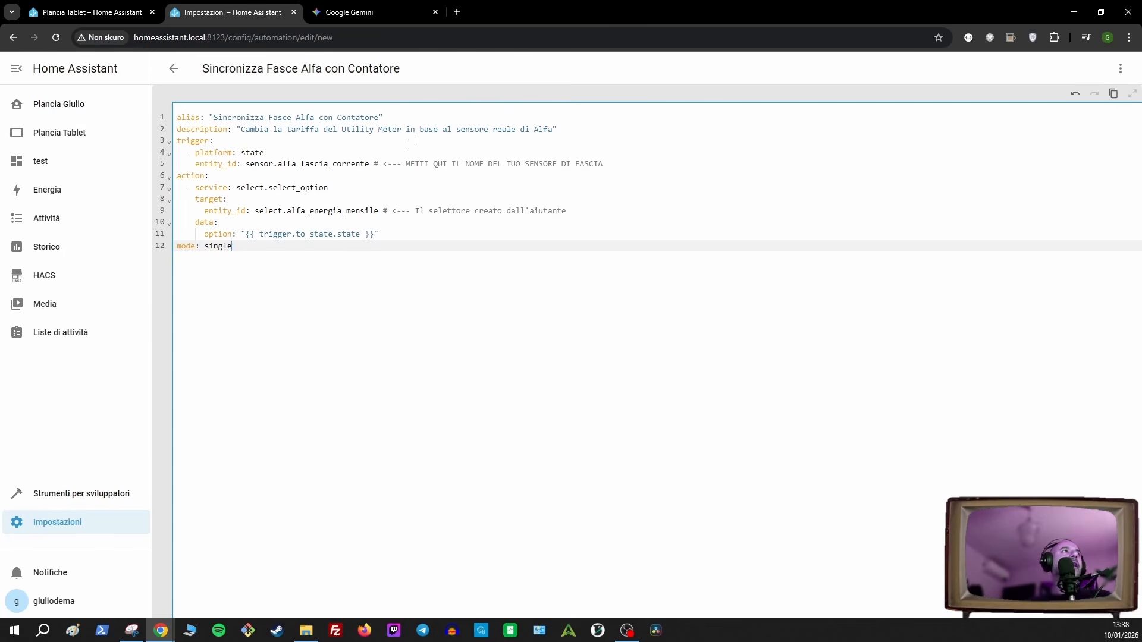
- Discard the open ApexCharts card configuration and open the Alfa device under Dispositivi e servizi, down to its Diagnostica entities
{"action": "double_click", "coordinate": [338, 165]}
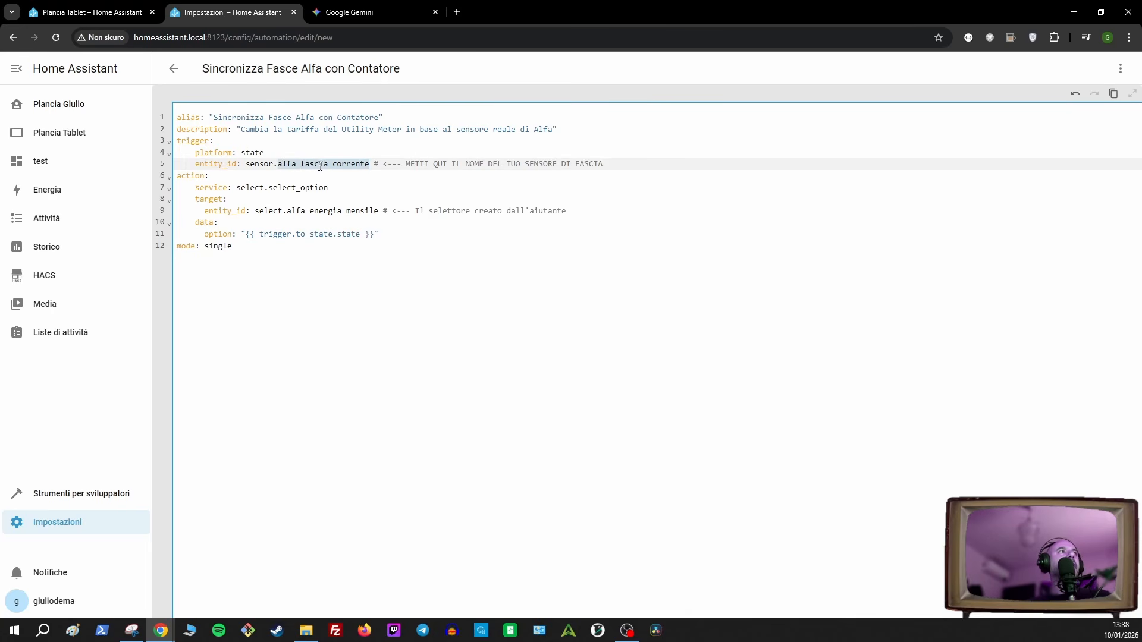
{"action": "left_click", "coordinate": [113, 13]}
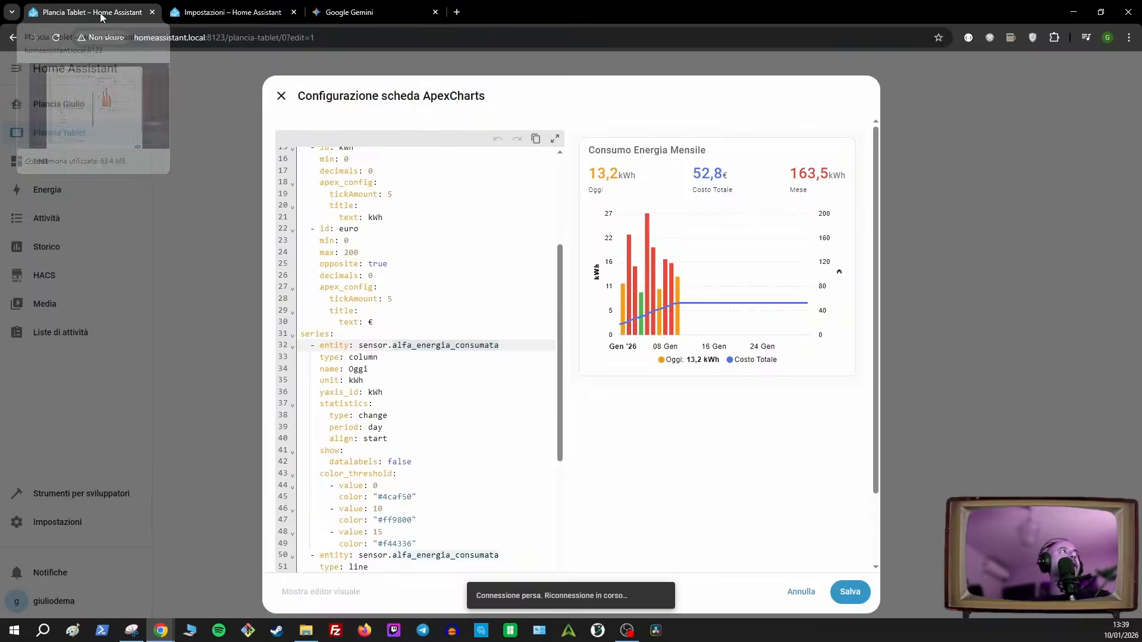
{"action": "left_click", "coordinate": [804, 592]}
{"action": "left_click", "coordinate": [60, 531]}
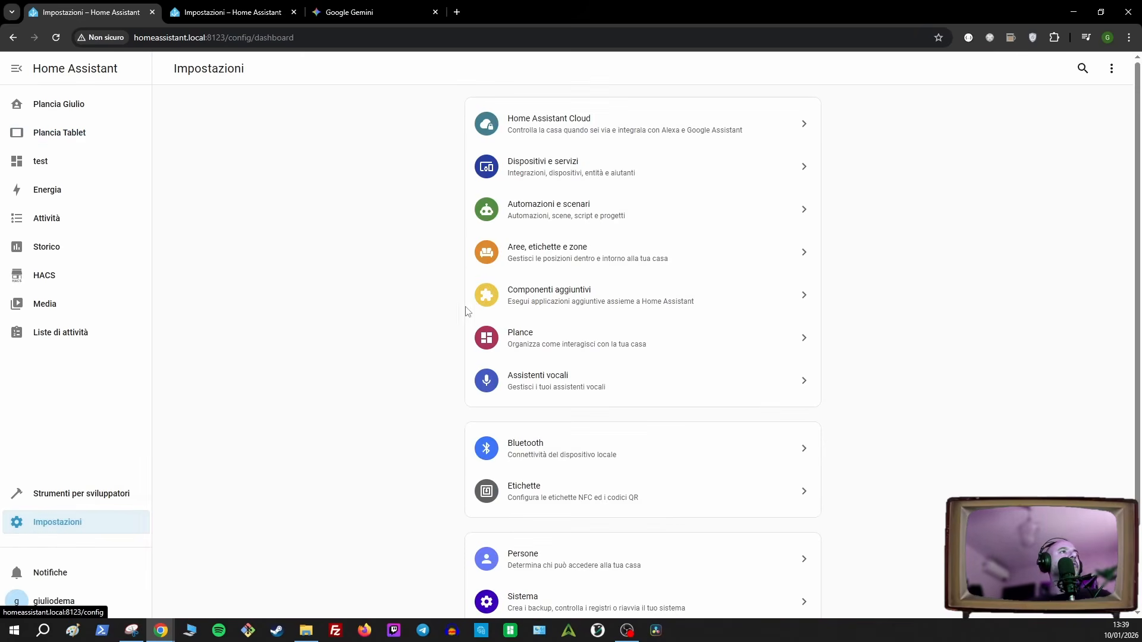
{"action": "left_click", "coordinate": [555, 169]}
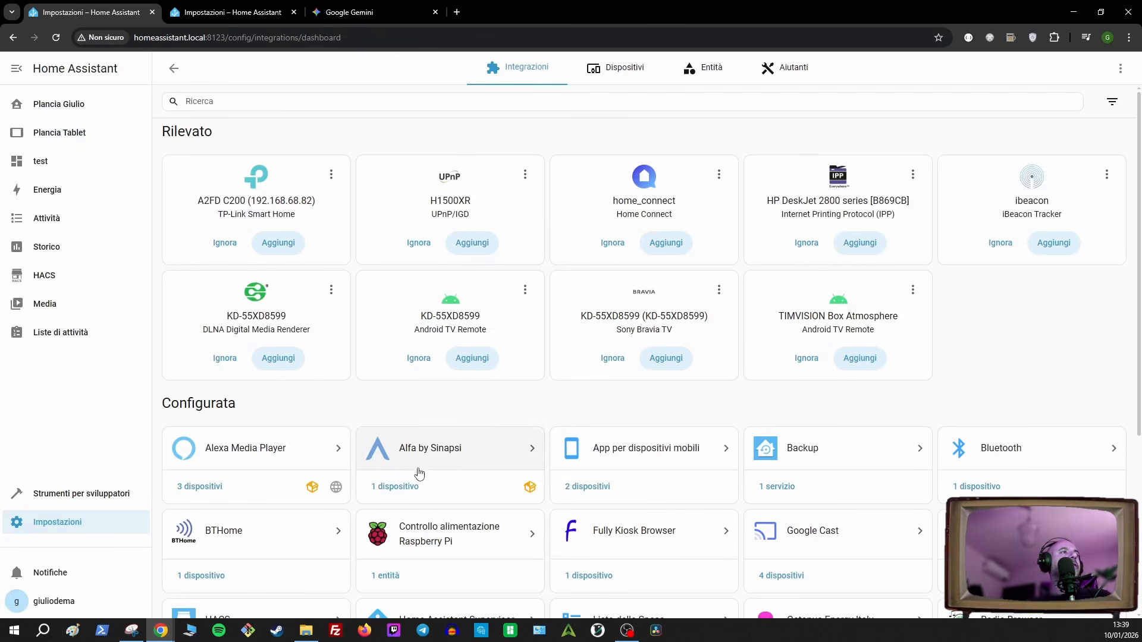
{"action": "left_click", "coordinate": [405, 485]}
{"action": "scroll", "coordinate": [616, 480], "scroll_direction": "down", "scroll_amount": 10}
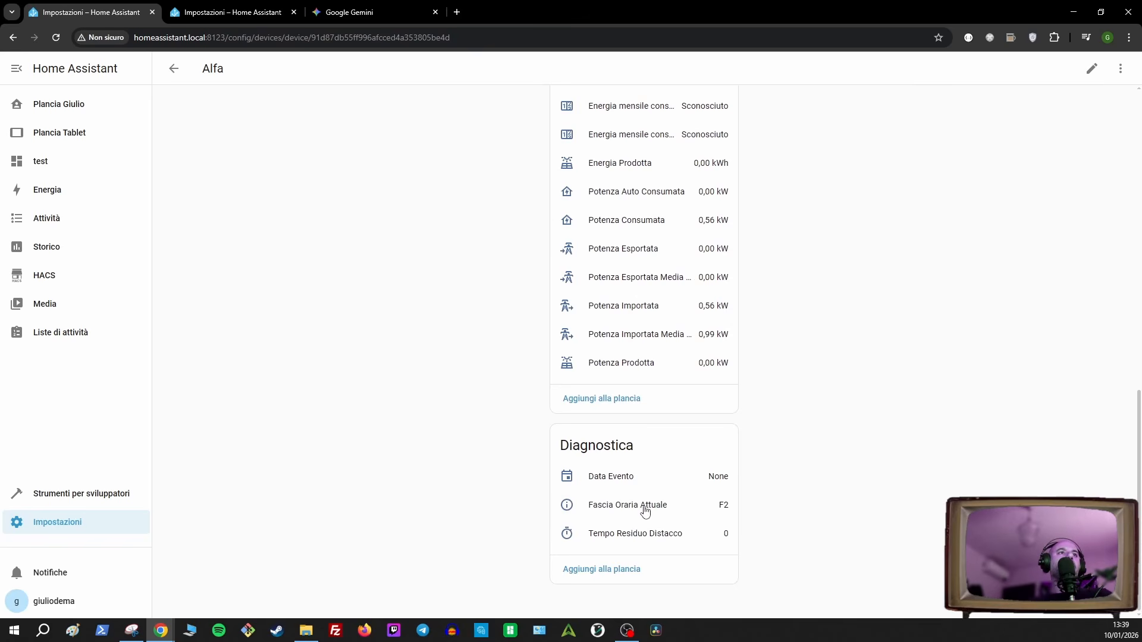
- Open the settings of the Fascia Oraria Attuale sensor and copy its entity ID
{"action": "left_click", "coordinate": [651, 506]}
{"action": "left_click", "coordinate": [694, 97]}
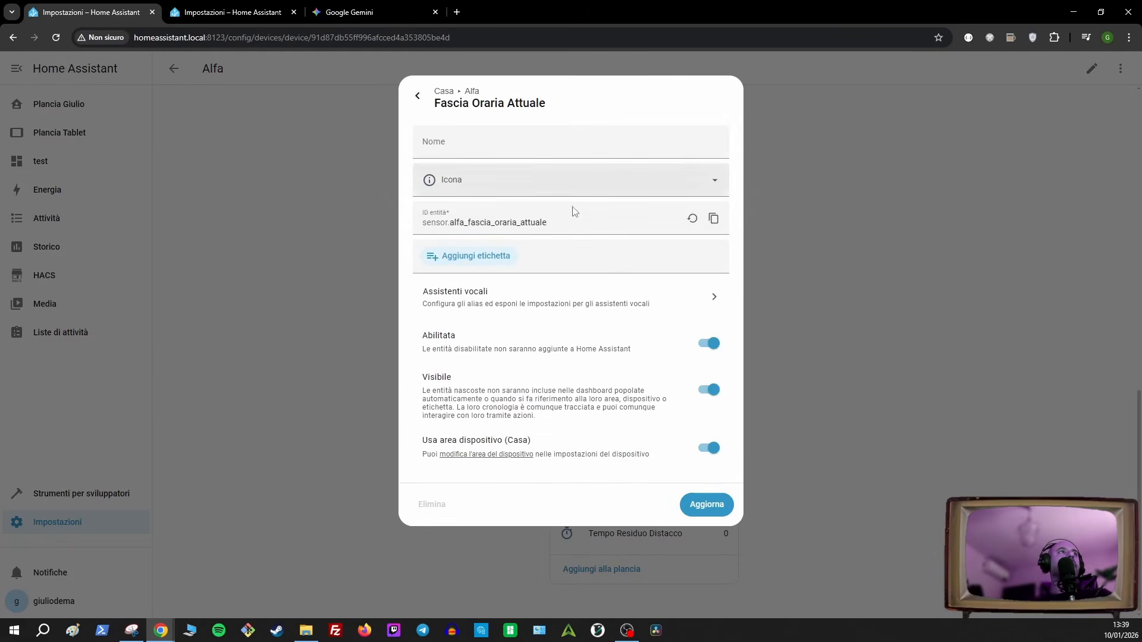
{"action": "left_click", "coordinate": [714, 218]}
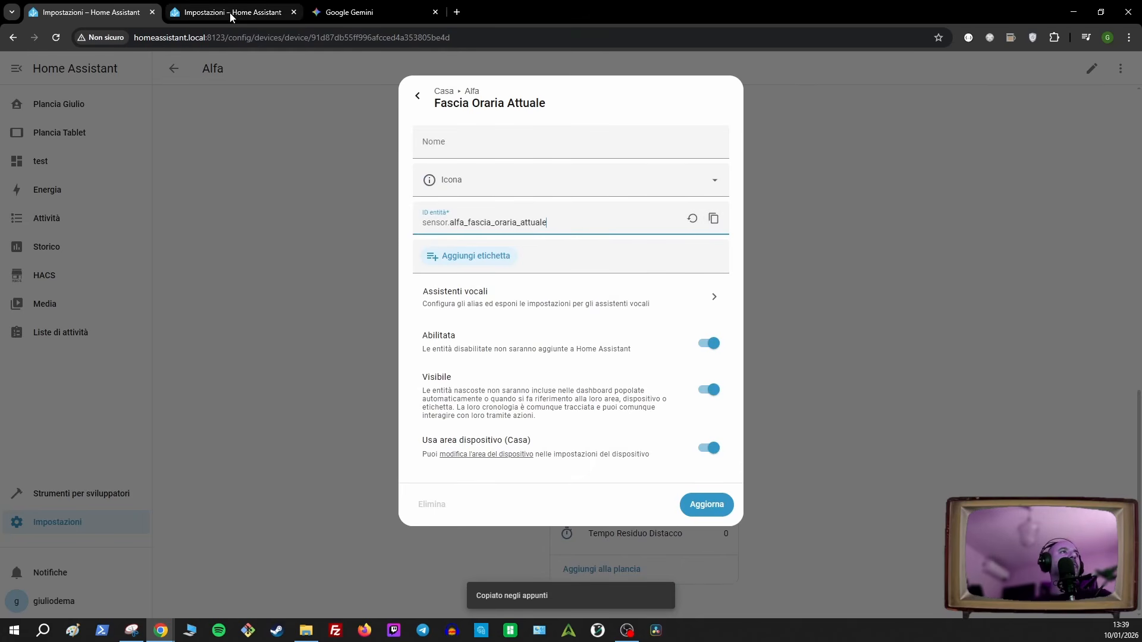
- In the automation's YAML, replace the trigger's entity ID with the copied sensor.alfa_fascia_oraria_attuale
{"action": "left_click", "coordinate": [230, 13]}
{"action": "left_click", "coordinate": [321, 164]}
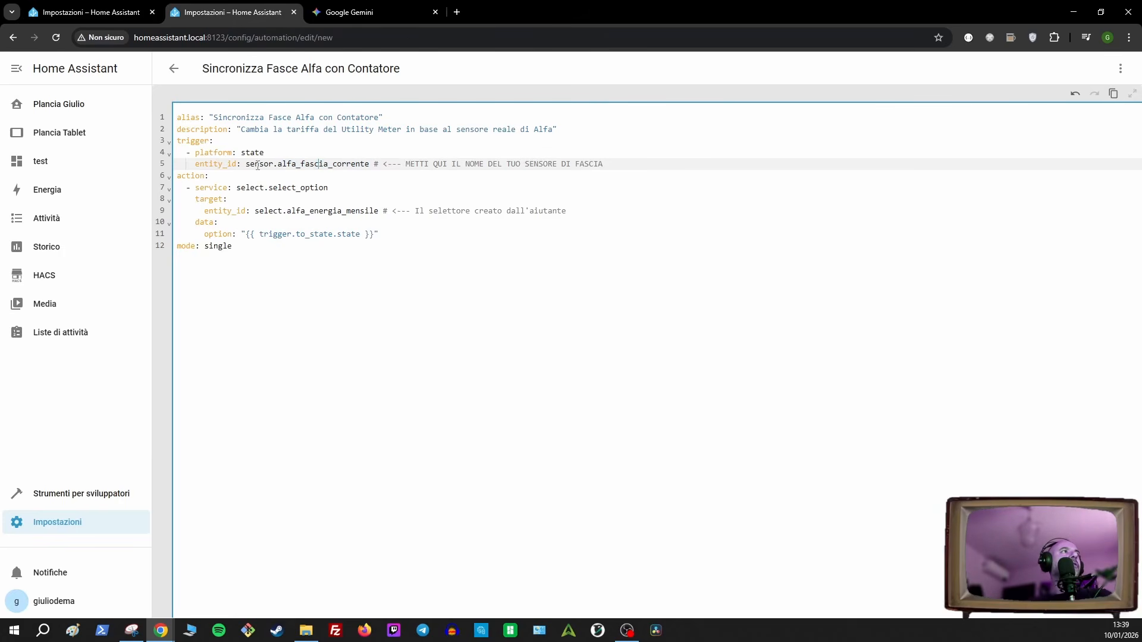
{"action": "left_click_drag", "start_coordinate": [246, 165], "coordinate": [371, 164]}
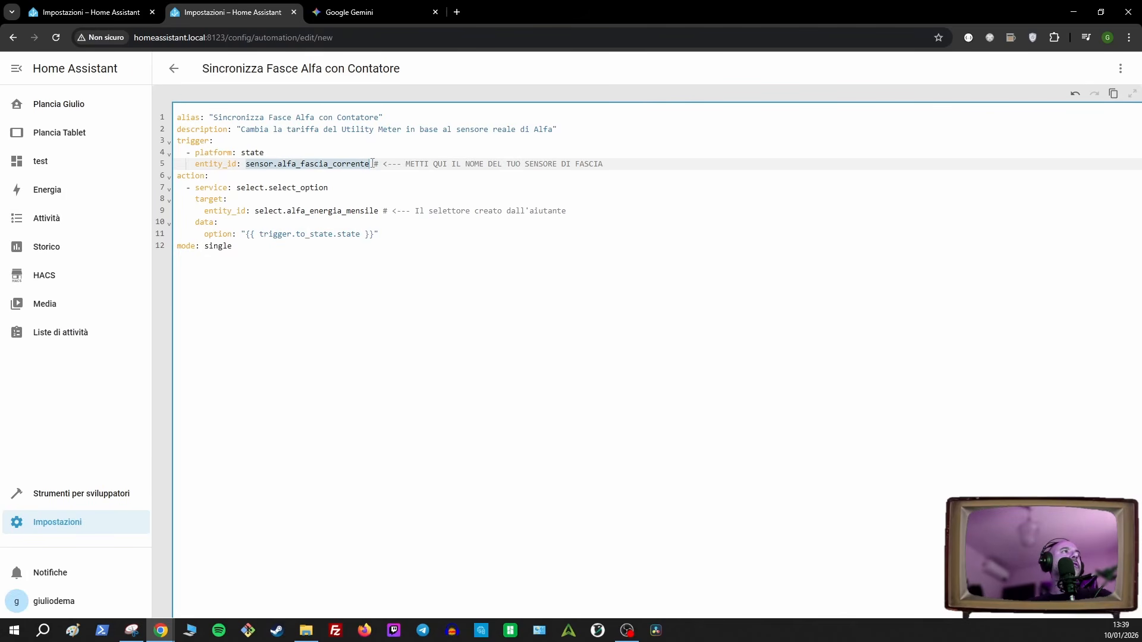
{"action": "key", "text": "ctrl+v"}
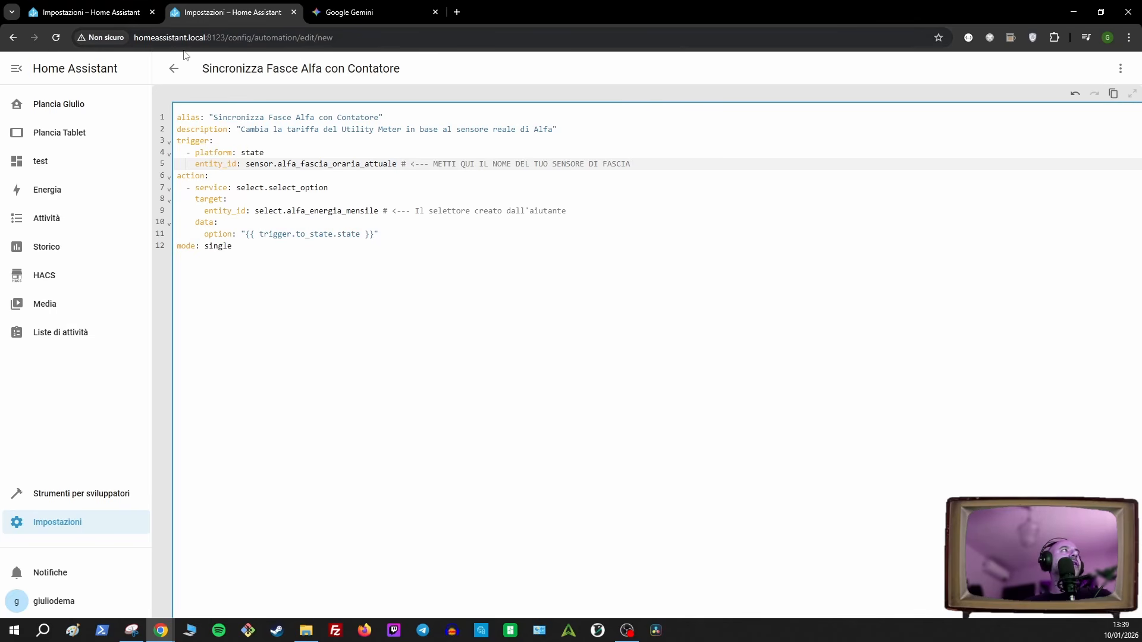
- Close the Fascia Oraria Attuale dialog and check the tariff options of Alfa's Energia mensile consumata selector
{"action": "left_click", "coordinate": [106, 15]}
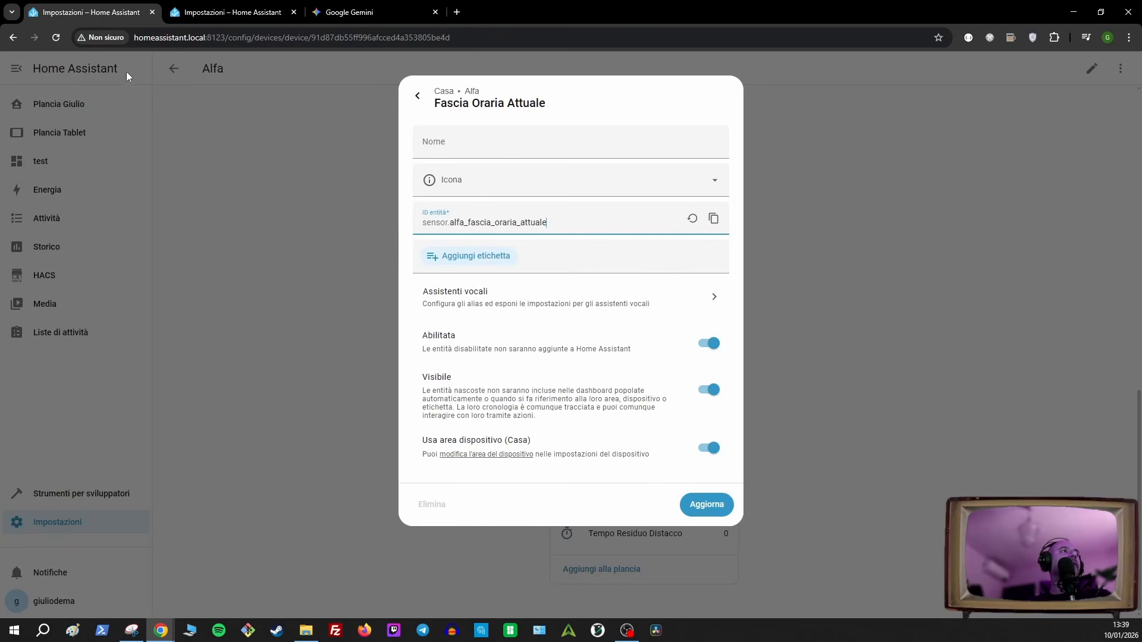
{"action": "left_click", "coordinate": [418, 98]}
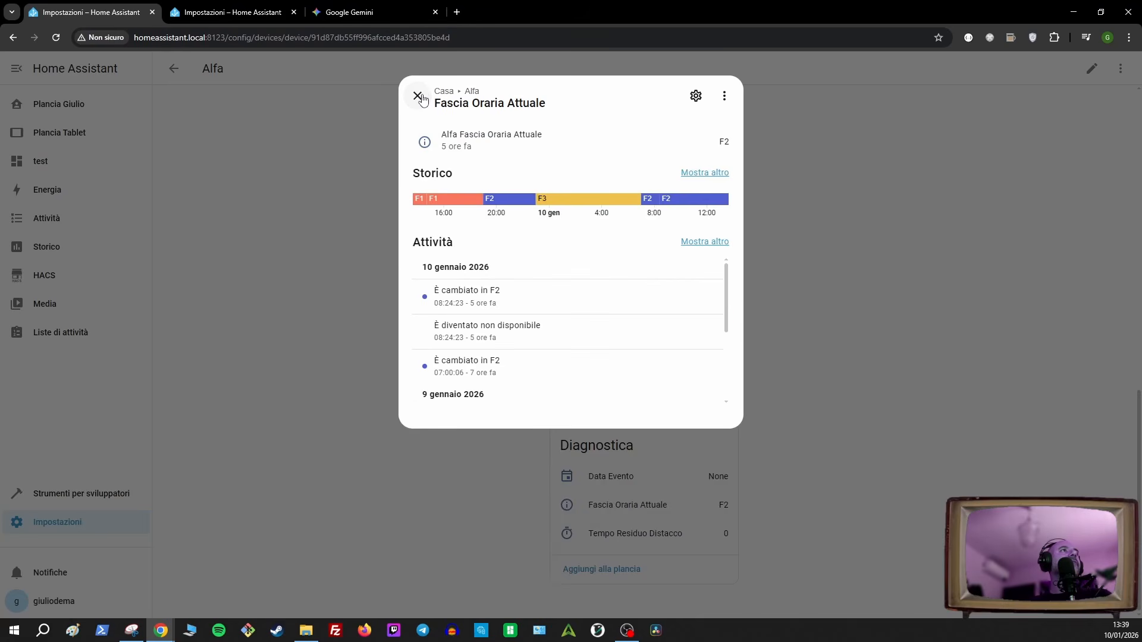
{"action": "left_click", "coordinate": [418, 96]}
{"action": "scroll", "coordinate": [616, 382], "scroll_direction": "up", "scroll_amount": 8}
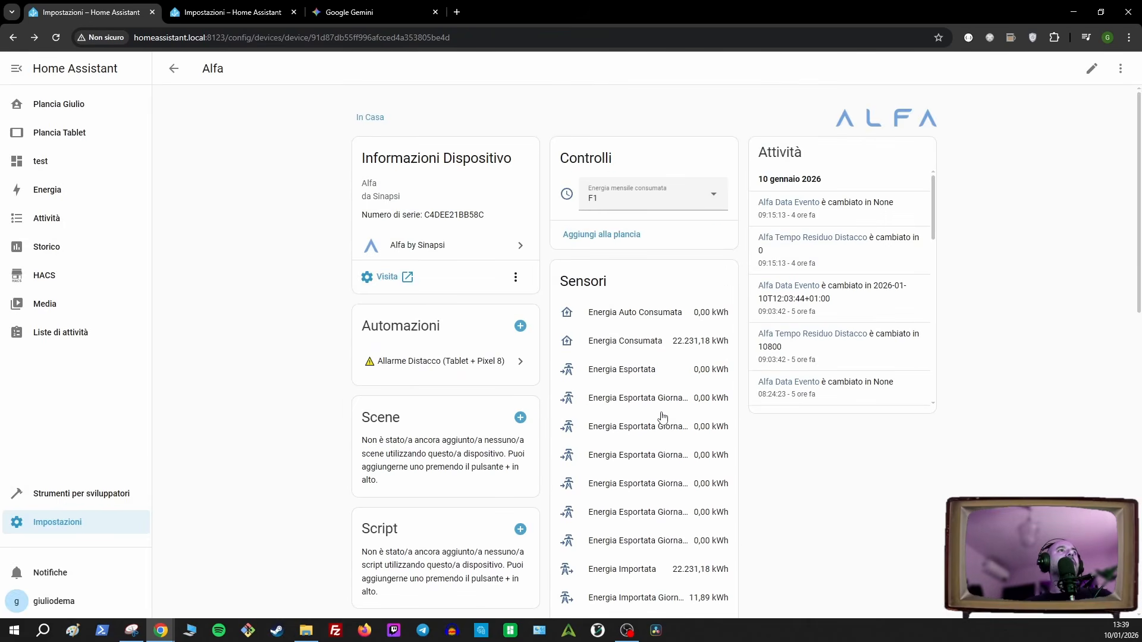
{"action": "left_click", "coordinate": [718, 204]}
{"action": "left_click", "coordinate": [681, 110]}
- Review the automation's option template, save it as "Sincronizza Fasce Alfa con Contatore" with its existing description, and return to the automations list
{"action": "left_click", "coordinate": [233, 13]}
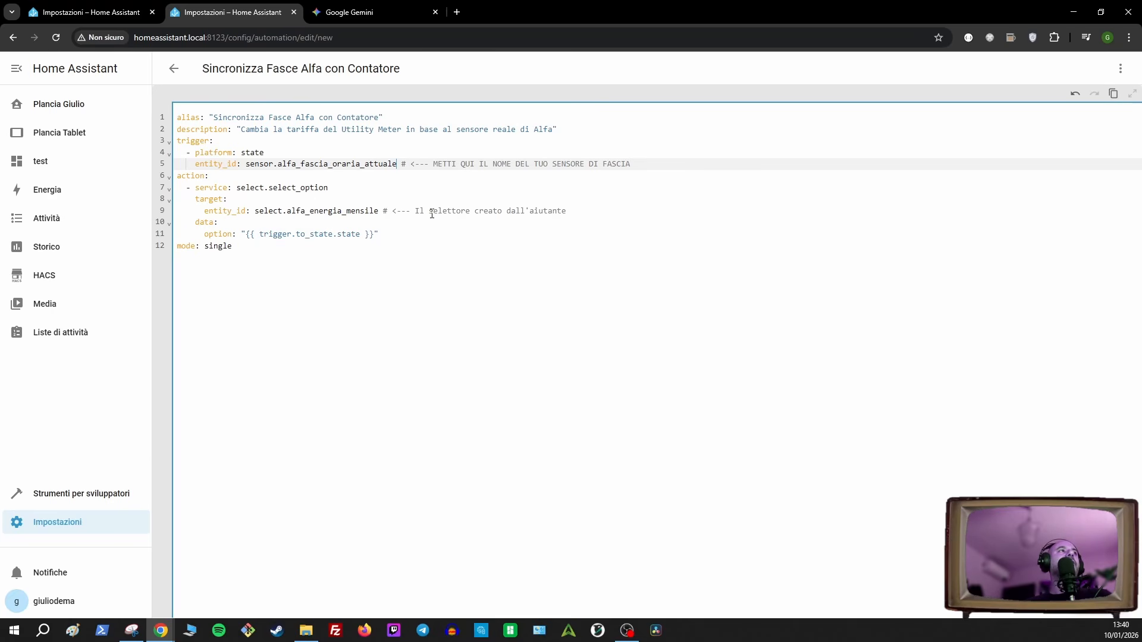
{"action": "double_click", "coordinate": [277, 234]}
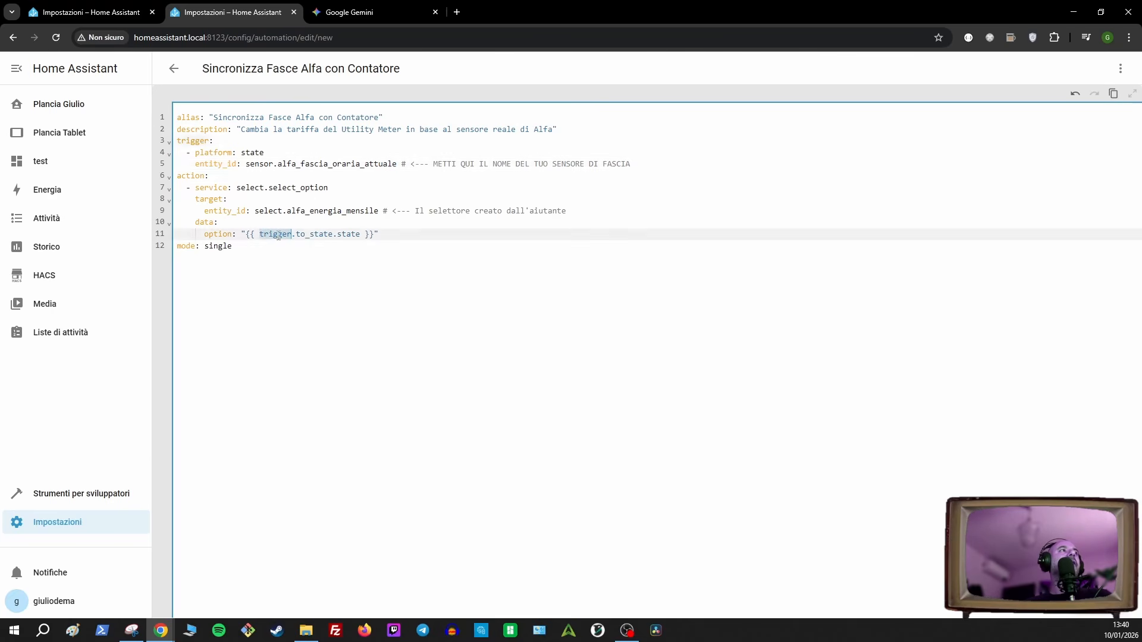
{"action": "double_click", "coordinate": [314, 234]}
{"action": "double_click", "coordinate": [357, 235]}
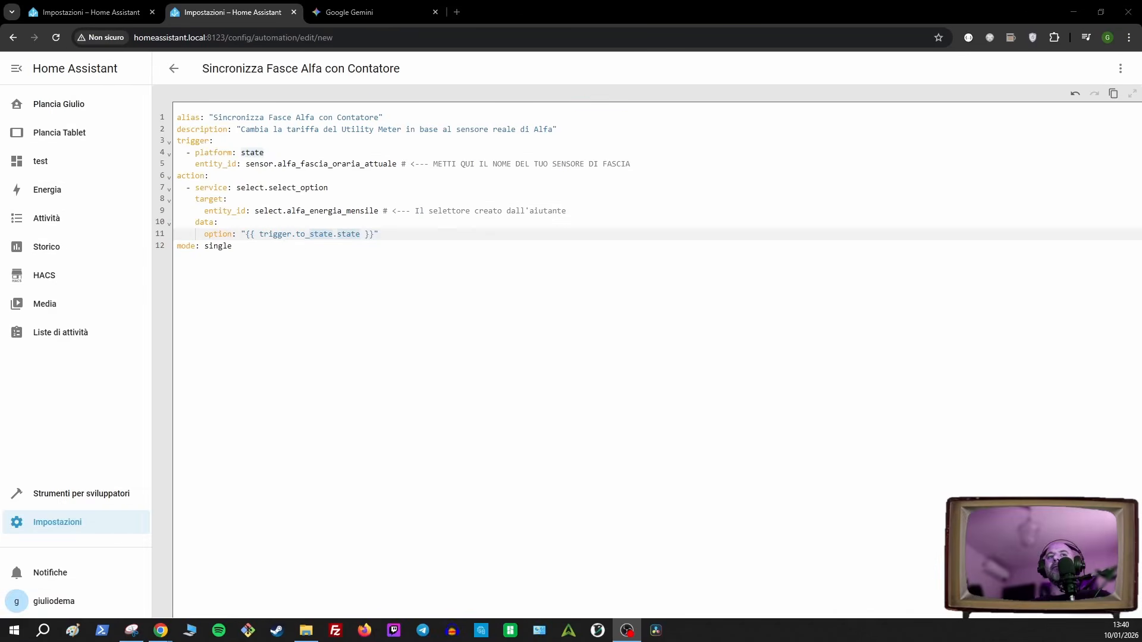
{"action": "left_click", "coordinate": [1100, 593]}
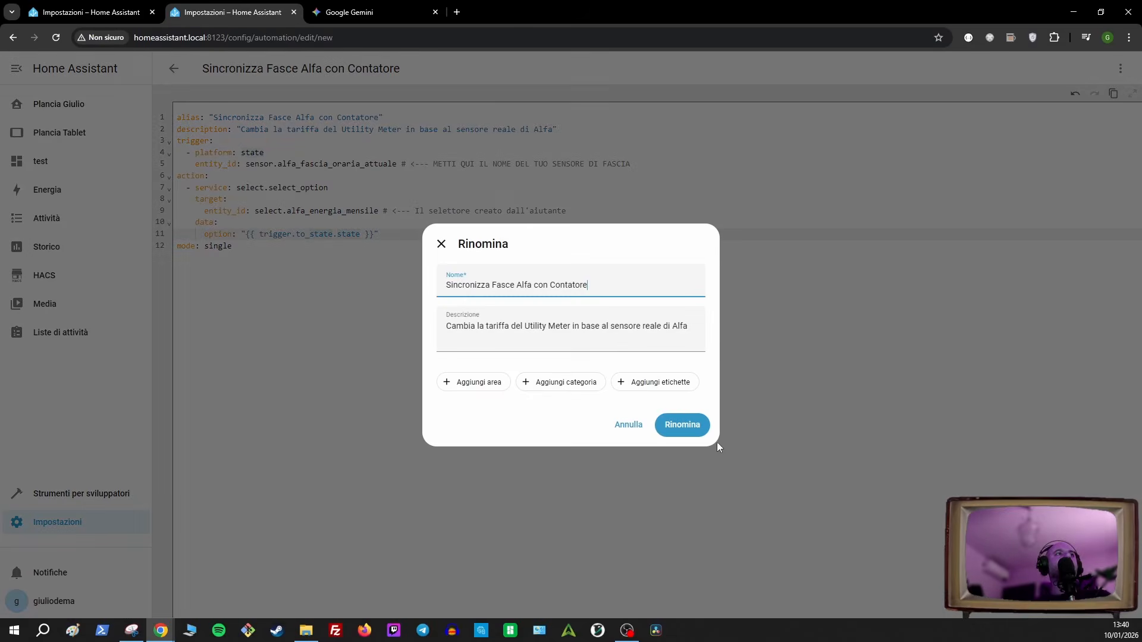
{"action": "left_click", "coordinate": [691, 439]}
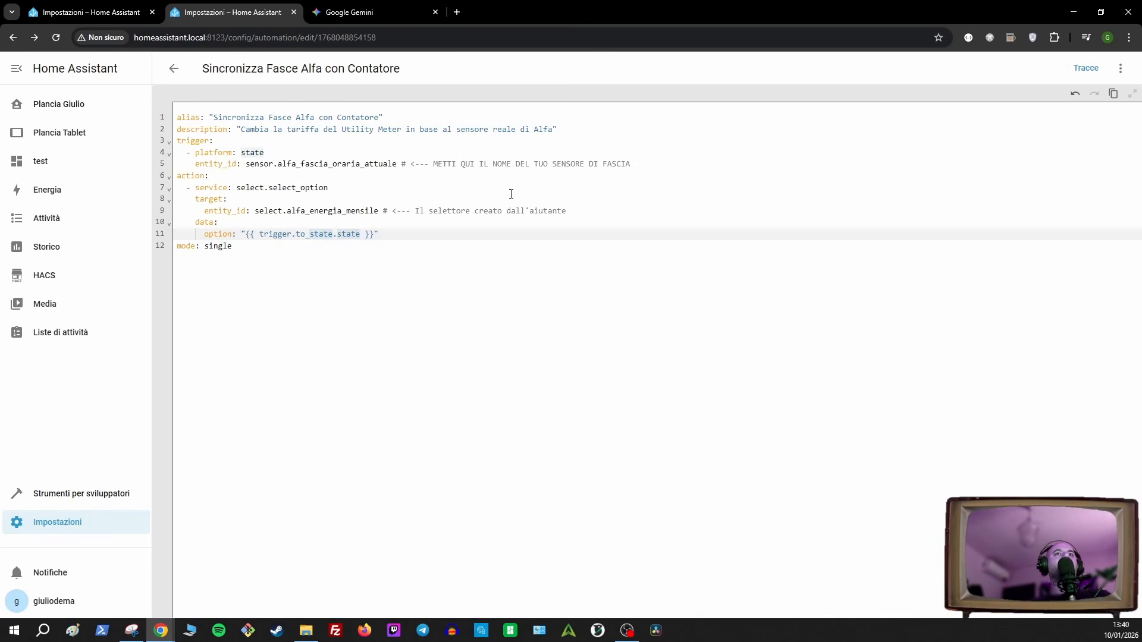
{"action": "left_click", "coordinate": [174, 69]}
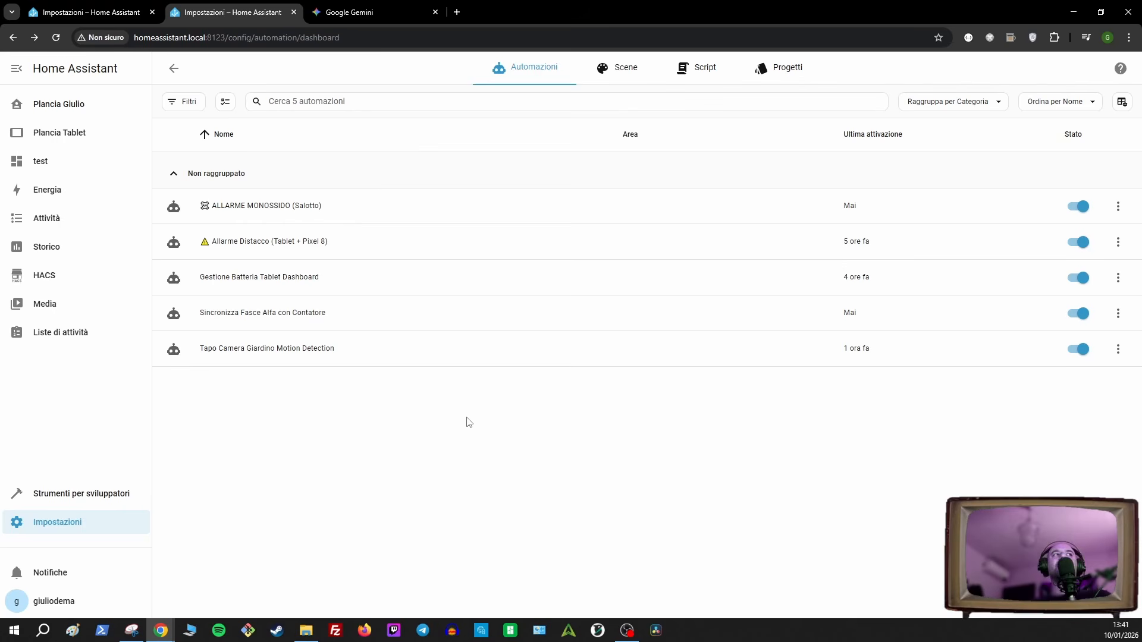
- Open the Aiutanti list under Dispositivi e servizi and inspect the Energia mensile consumata selector and the F1 meter
{"action": "left_click", "coordinate": [74, 518]}
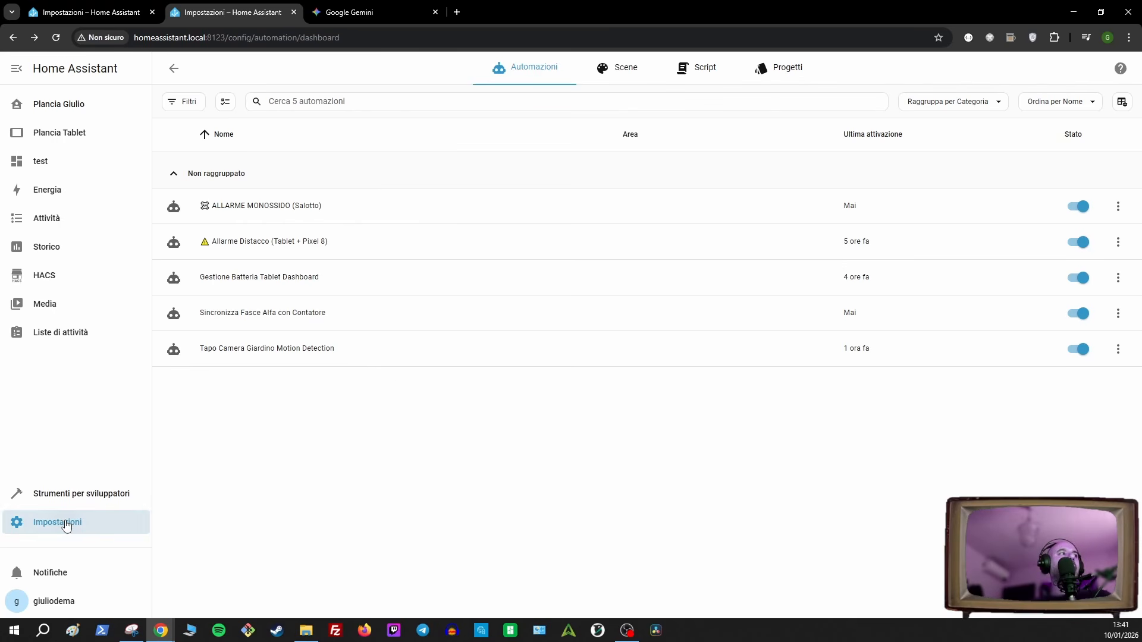
{"action": "left_click", "coordinate": [594, 168]}
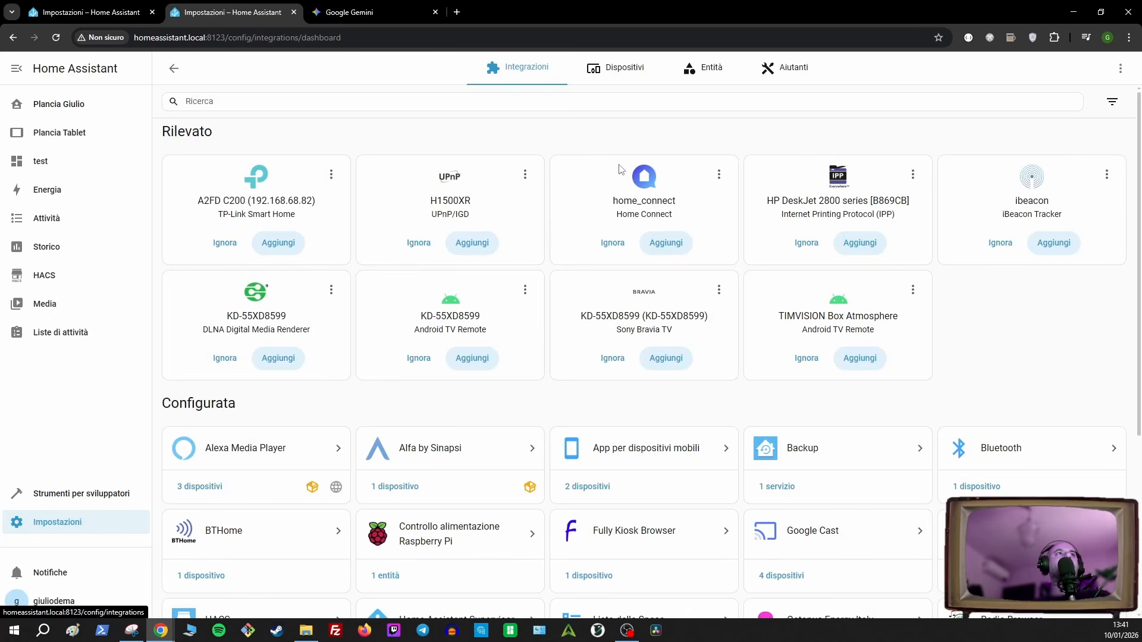
{"action": "left_click", "coordinate": [786, 78]}
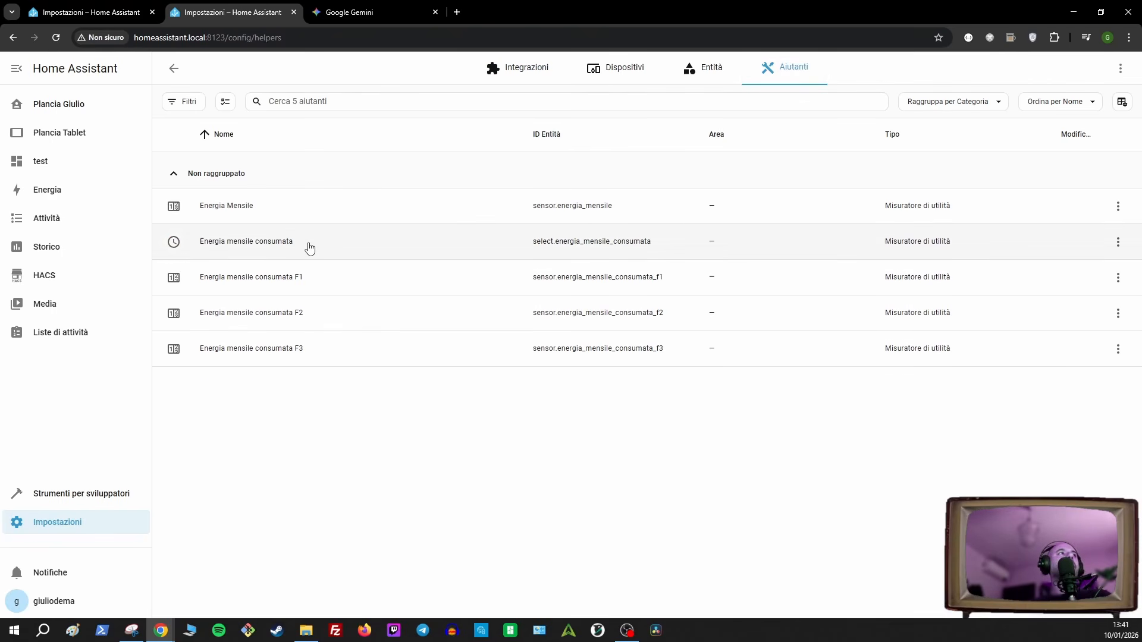
{"action": "left_click", "coordinate": [252, 247]}
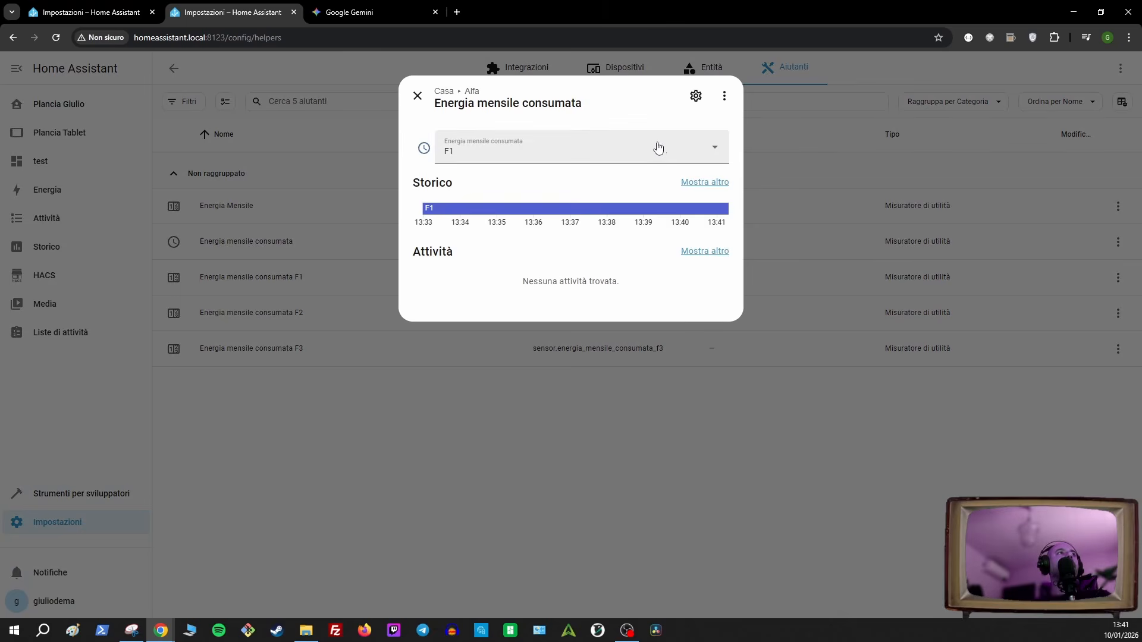
{"action": "left_click", "coordinate": [417, 96]}
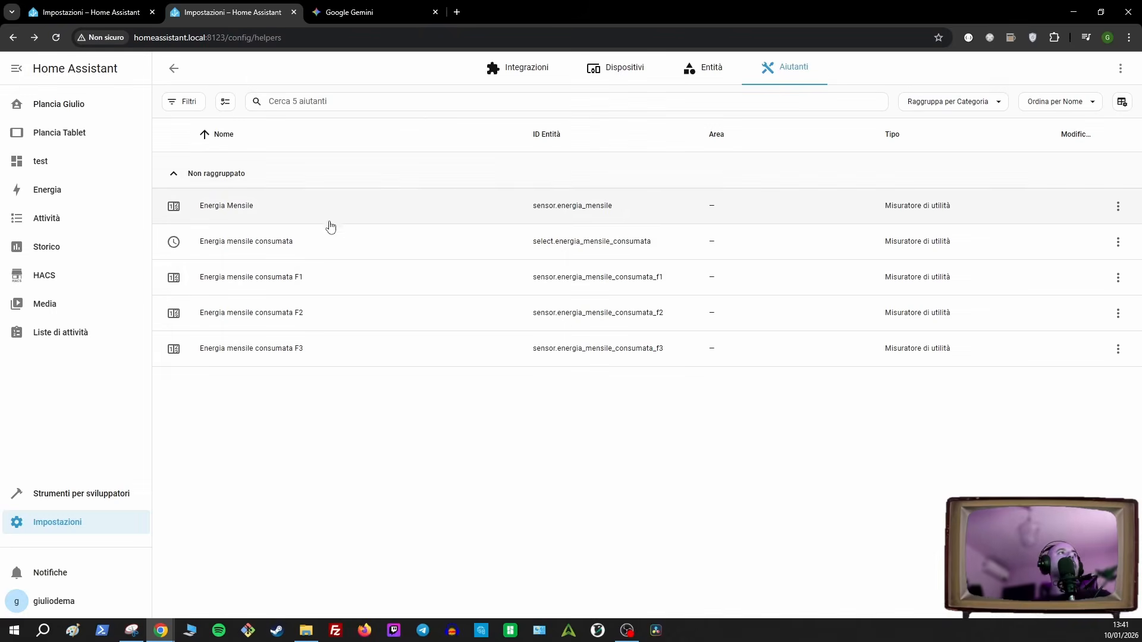
{"action": "left_click", "coordinate": [283, 282]}
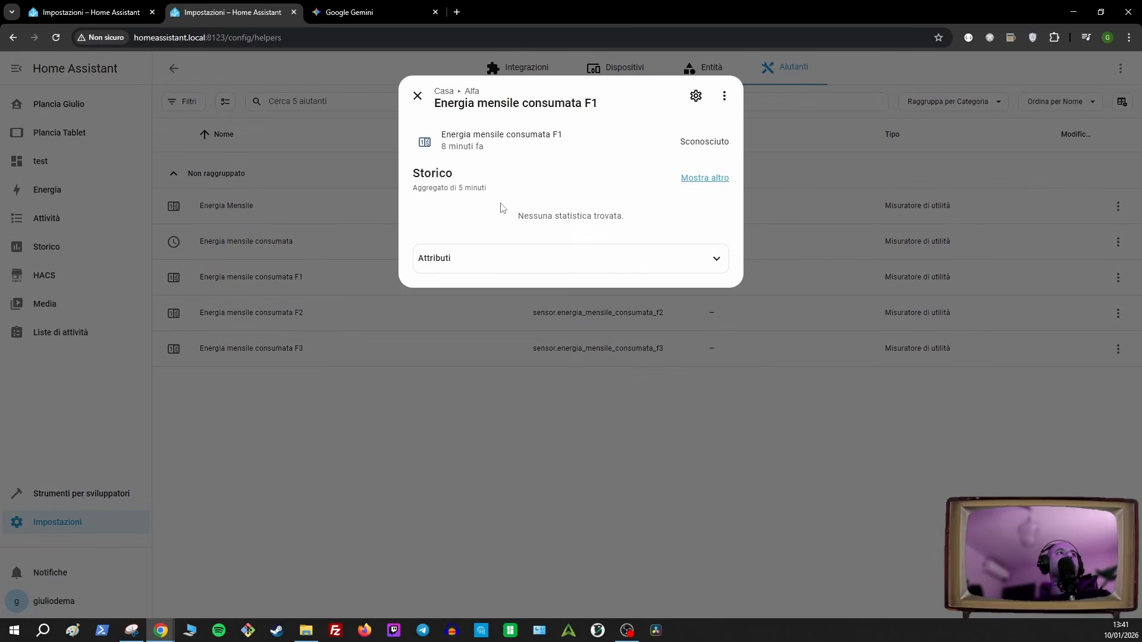
{"action": "left_click_drag", "start_coordinate": [627, 220], "coordinate": [516, 217]}
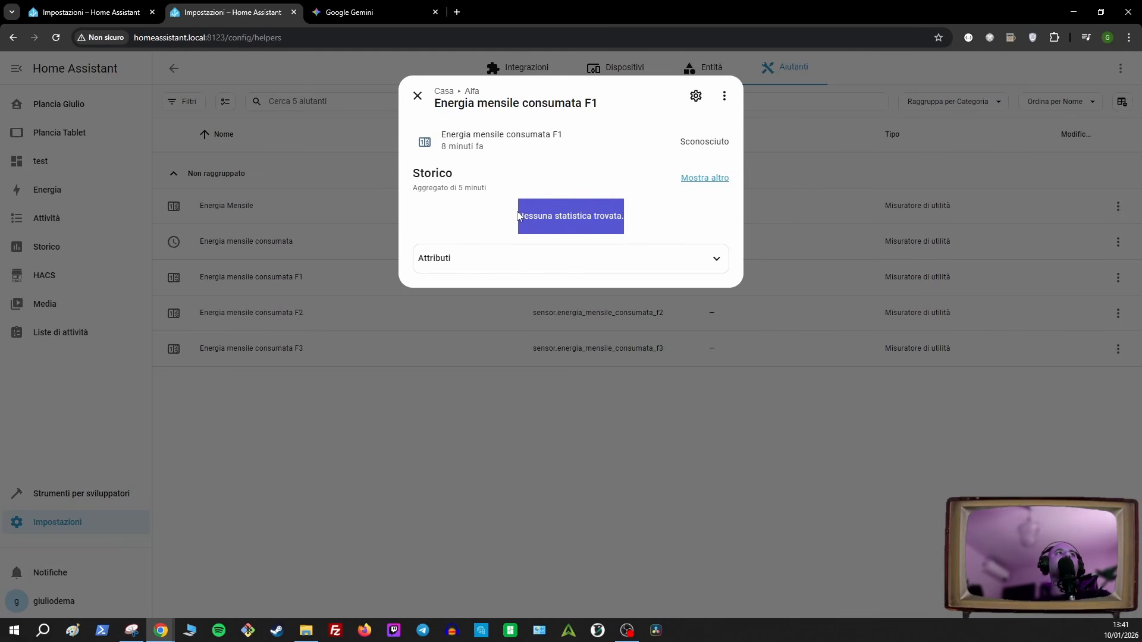
{"action": "left_click", "coordinate": [417, 96]}
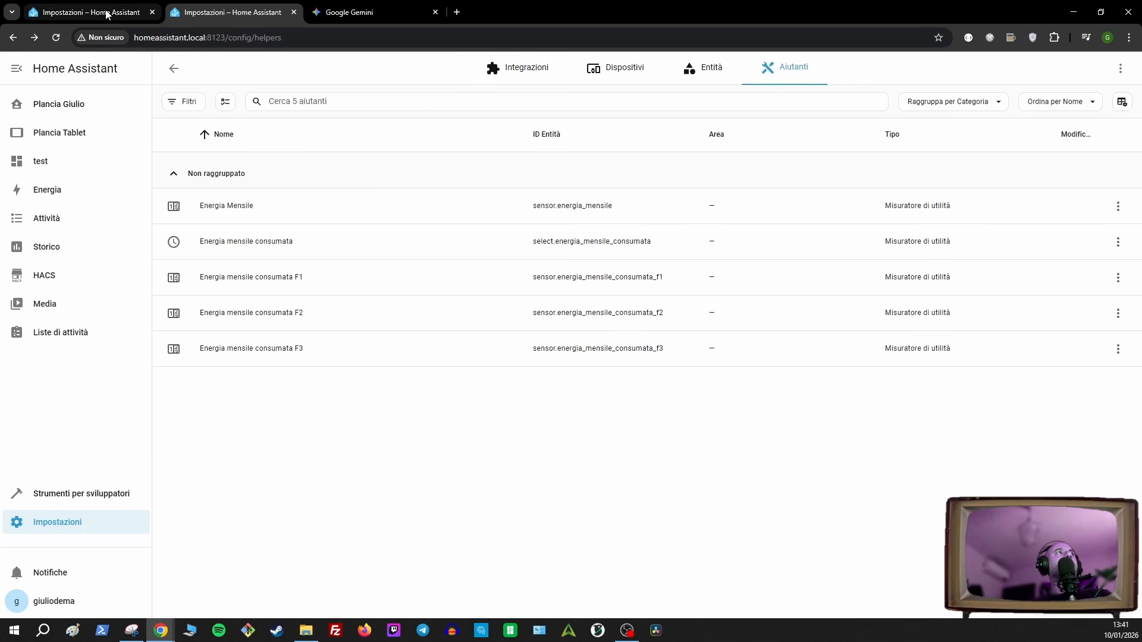
- Put the Plancia Tablet dashboard in edit mode and open the configuration of the Consumo Energia Mensile card
{"action": "left_click", "coordinate": [91, 15]}
{"action": "left_click", "coordinate": [66, 113]}
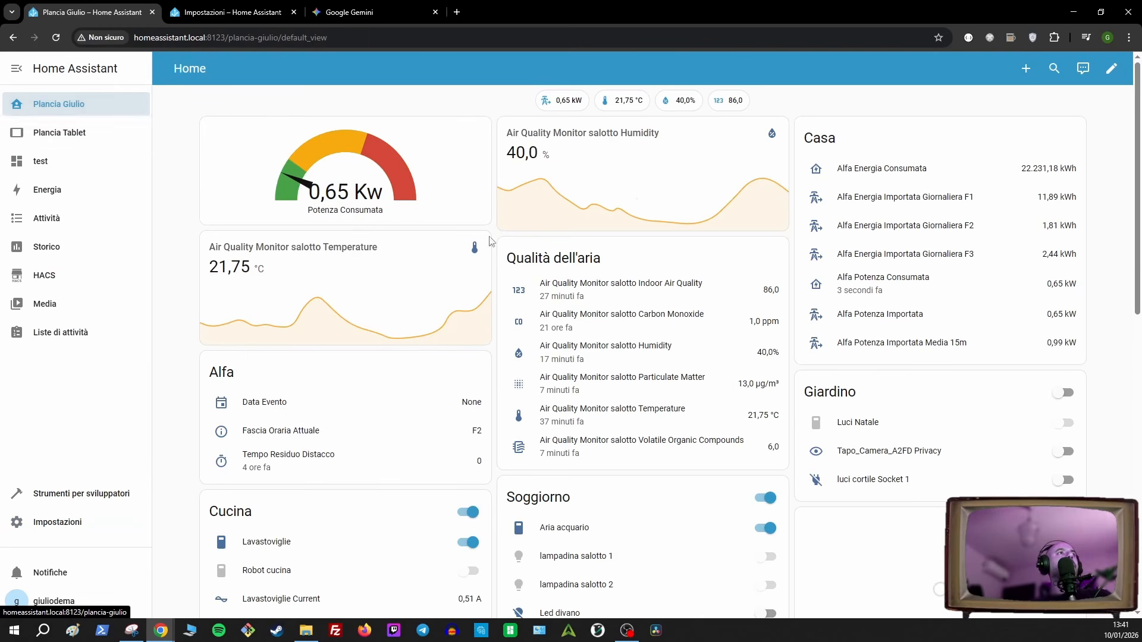
{"action": "left_click", "coordinate": [48, 132]}
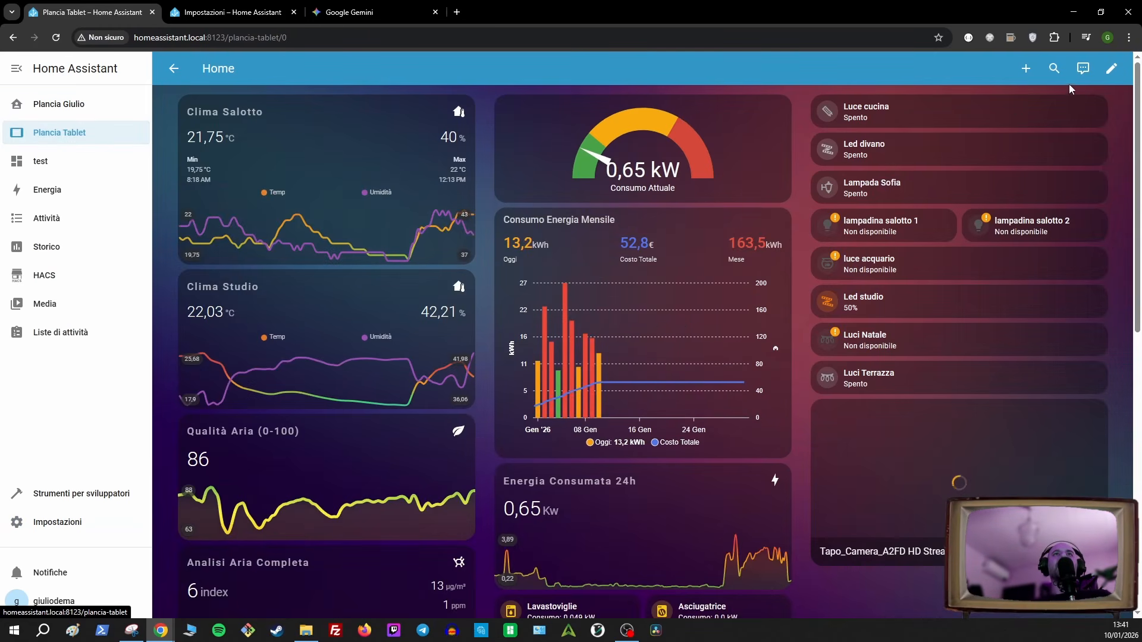
{"action": "left_click", "coordinate": [1111, 68]}
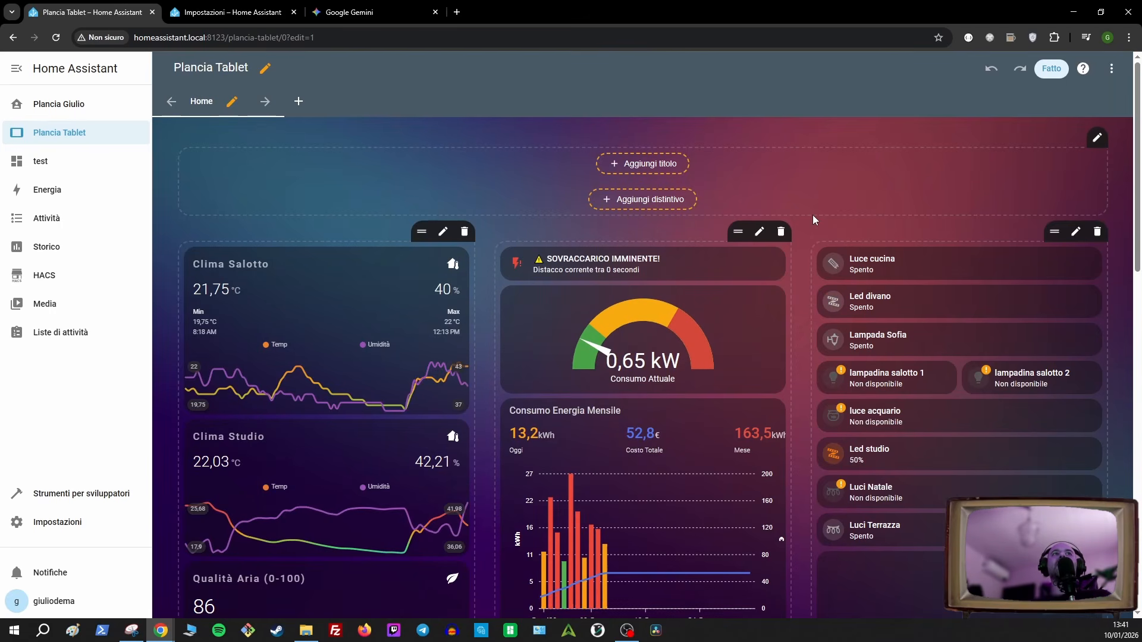
{"action": "scroll", "coordinate": [813, 220], "scroll_direction": "down", "scroll_amount": 3}
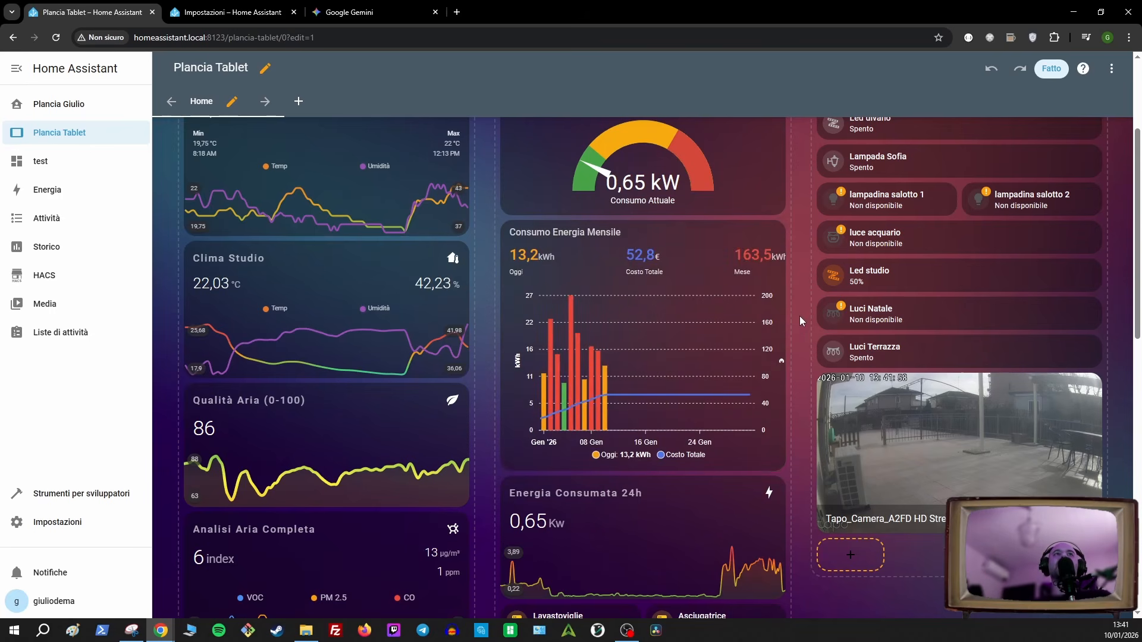
{"action": "mouse_move", "coordinate": [638, 364]}
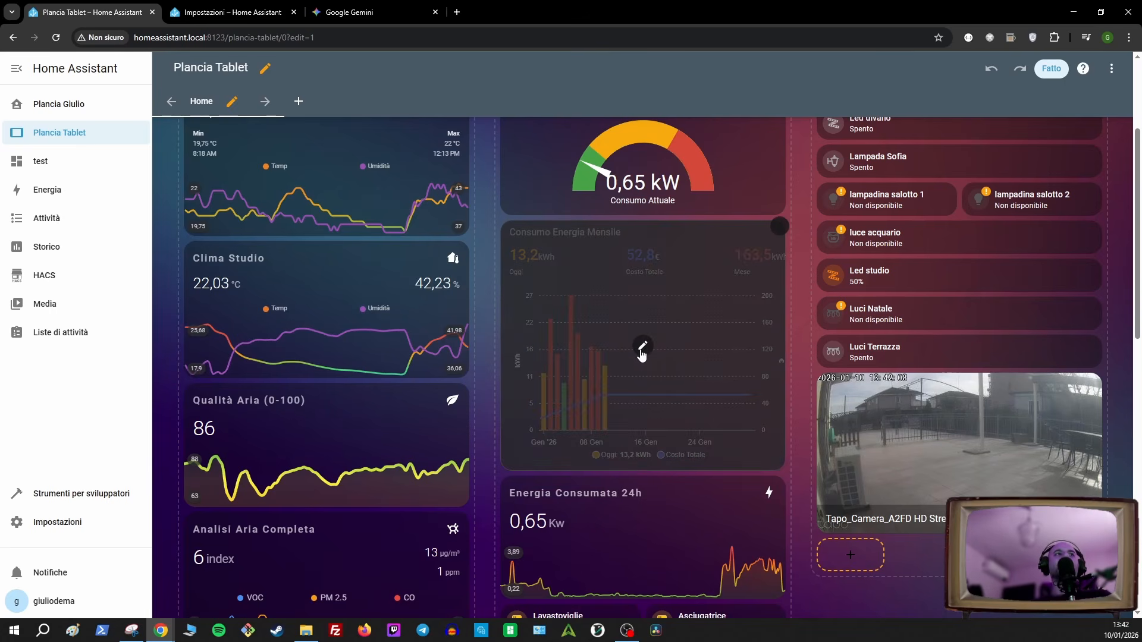
{"action": "left_click", "coordinate": [642, 349]}
- Examine the Costo Totale series in the card's code, highlighting the "x- 22068.5" part of its transform formula
{"action": "scroll", "coordinate": [450, 413], "scroll_direction": "down", "scroll_amount": 3}
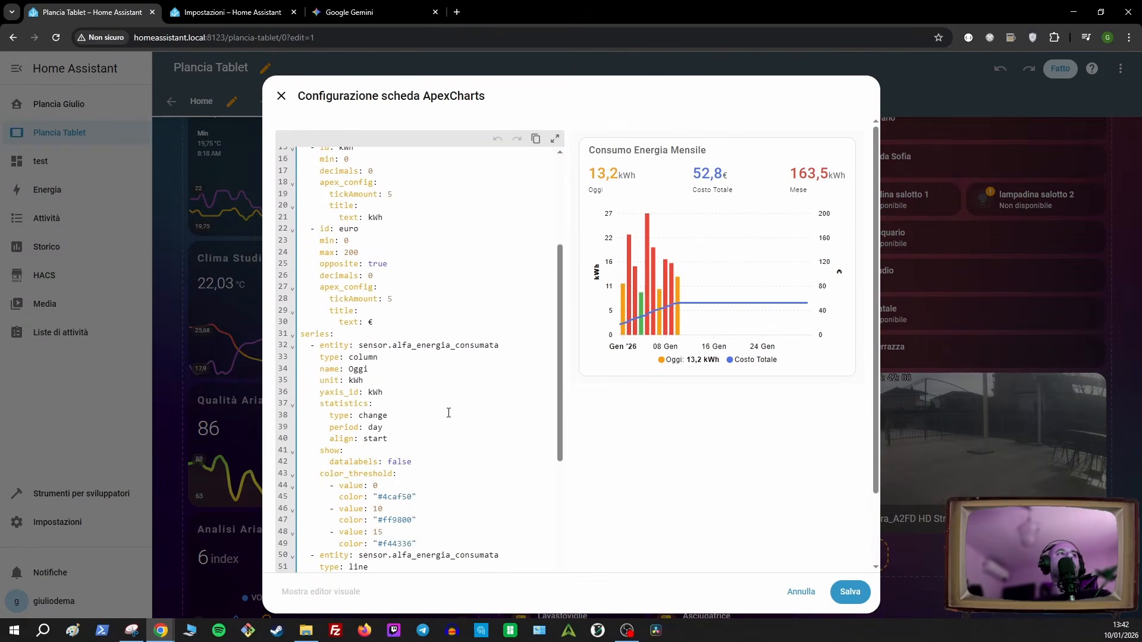
{"action": "scroll", "coordinate": [448, 413], "scroll_direction": "down", "scroll_amount": 5}
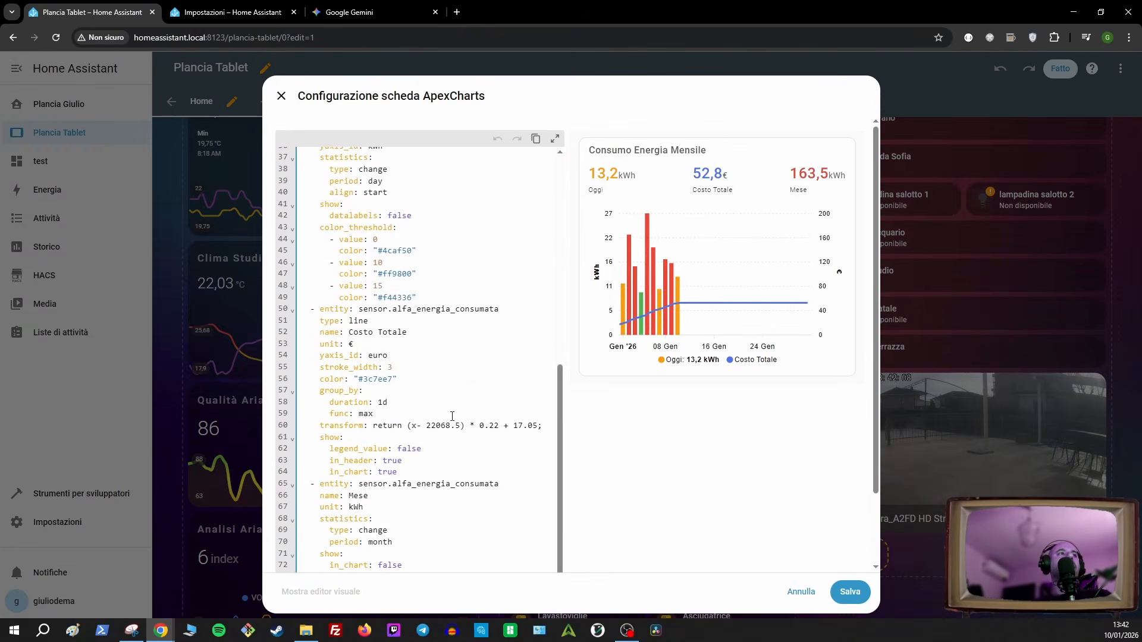
{"action": "left_click_drag", "start_coordinate": [412, 425], "coordinate": [460, 422]}
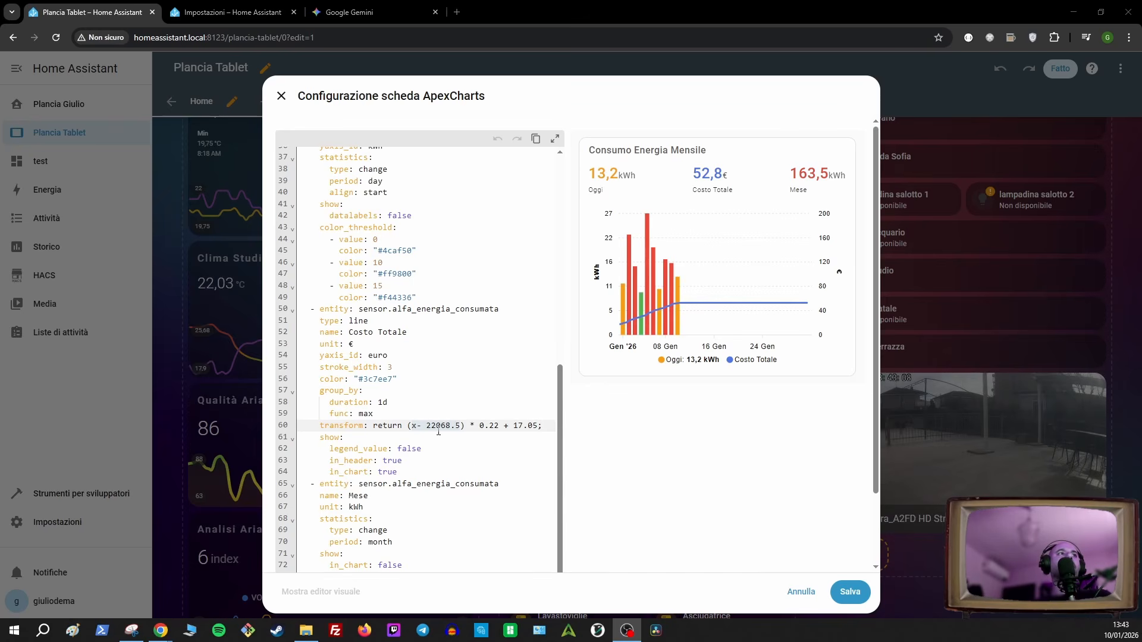
- Highlight the Costo Totale series' entity and subtracted offset in the card's code, and read Gemini's answer about stacked columns per tariff band
{"action": "double_click", "coordinate": [462, 310]}
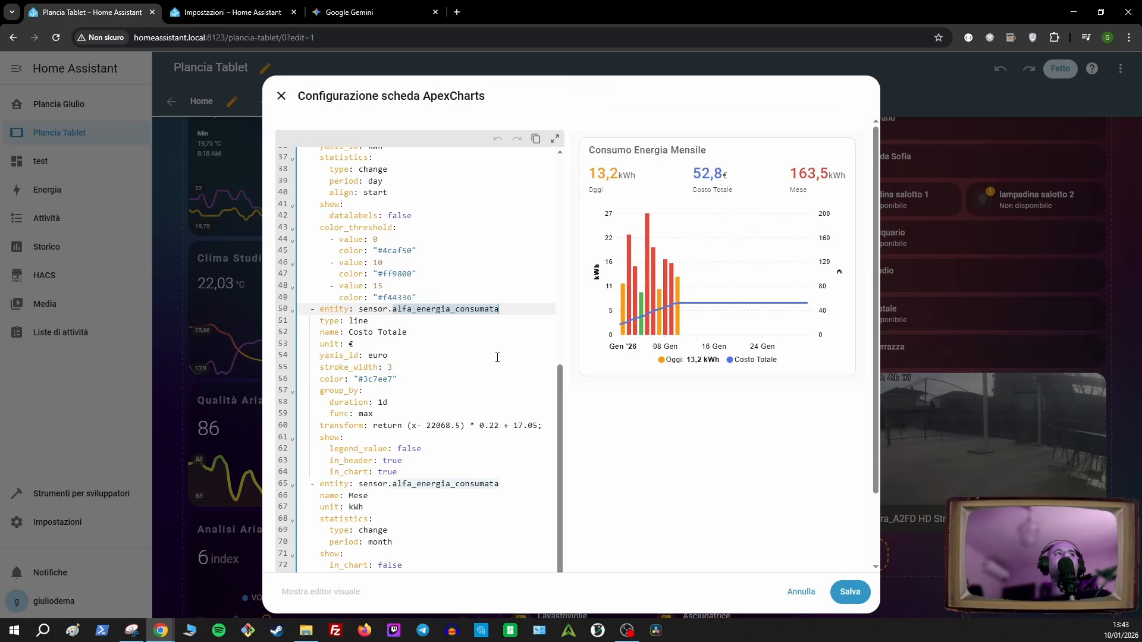
{"action": "left_click_drag", "start_coordinate": [460, 426], "coordinate": [415, 426]}
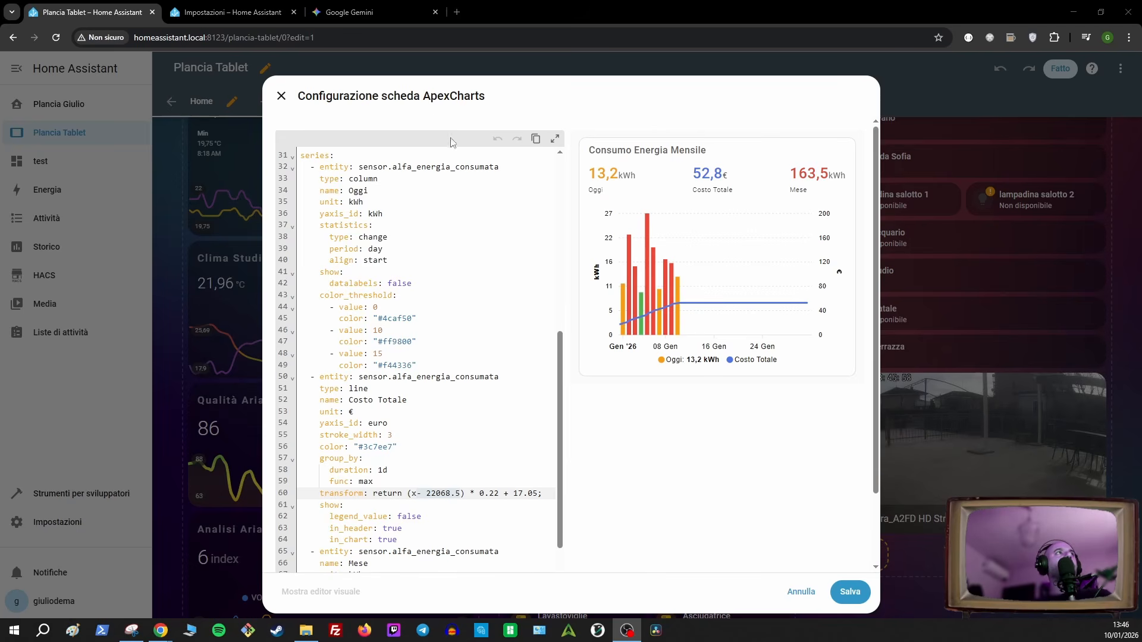
{"action": "left_click", "coordinate": [360, 15]}
{"action": "scroll", "coordinate": [907, 318], "scroll_direction": "down", "scroll_amount": 4}
{"action": "scroll", "coordinate": [907, 319], "scroll_direction": "down", "scroll_amount": 20}
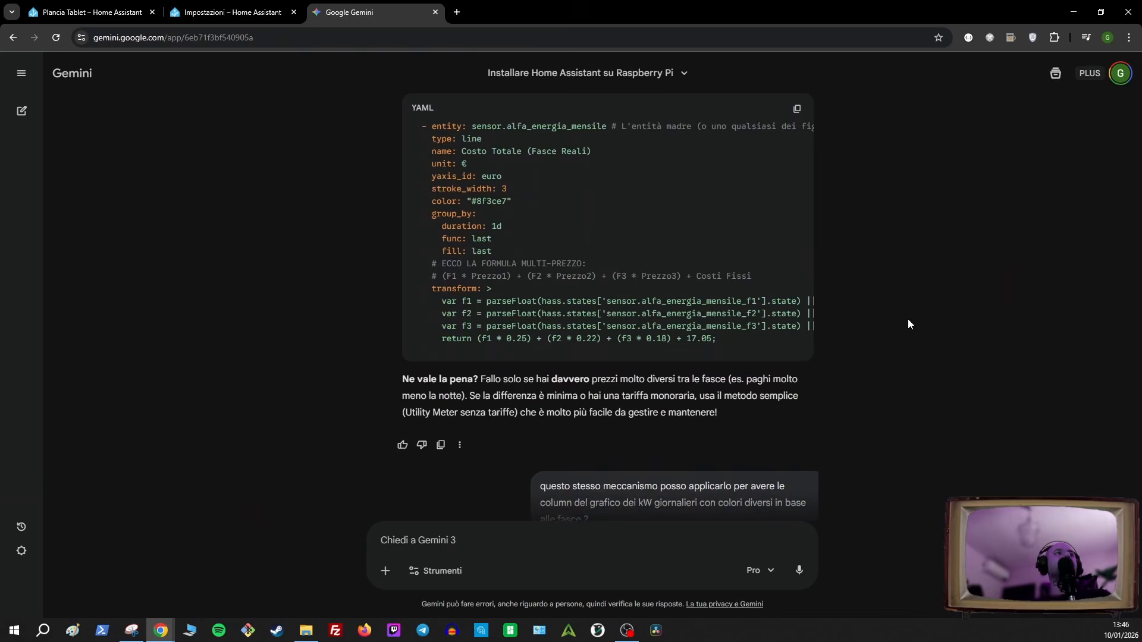
{"action": "scroll", "coordinate": [908, 319], "scroll_direction": "up", "scroll_amount": 10}
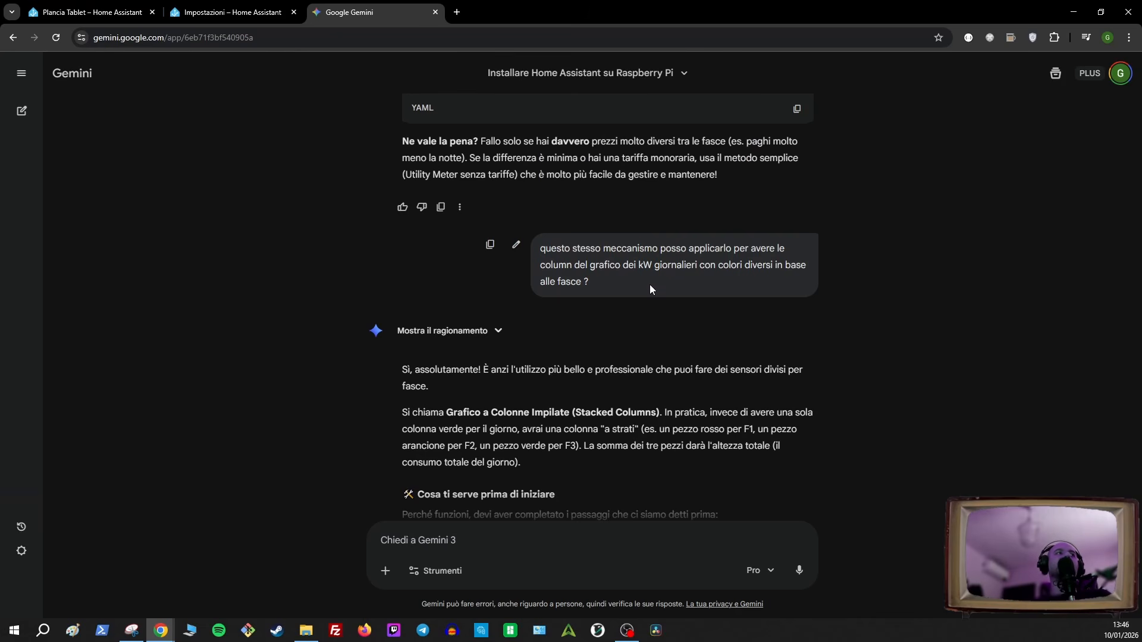
{"action": "scroll", "coordinate": [649, 289], "scroll_direction": "down", "scroll_amount": 5}
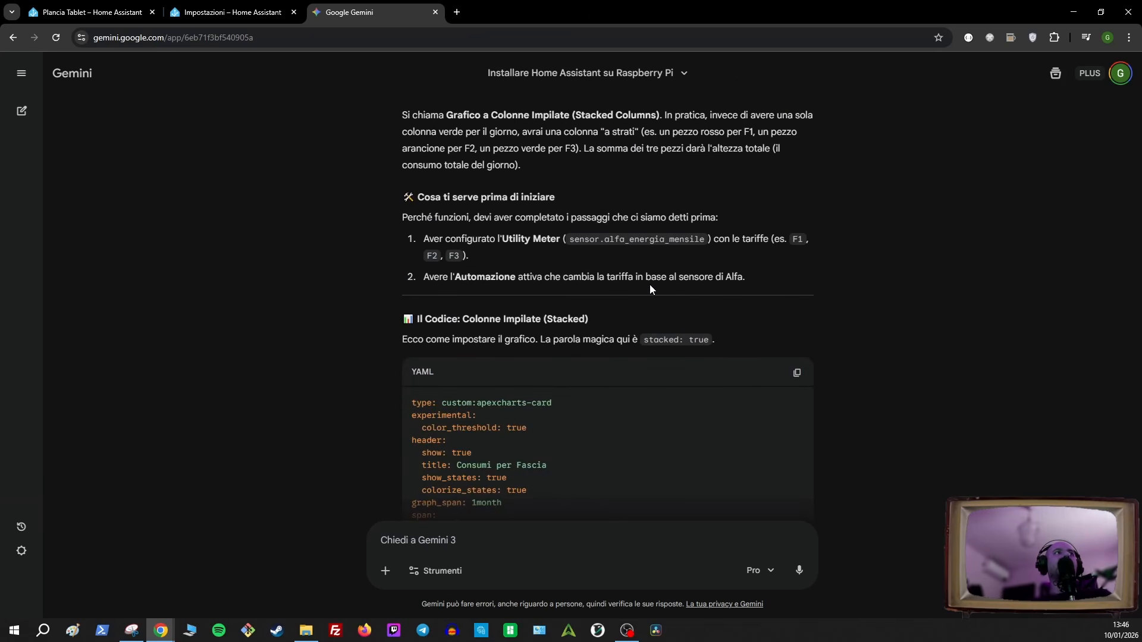
{"action": "scroll", "coordinate": [865, 311], "scroll_direction": "up", "scroll_amount": 1}
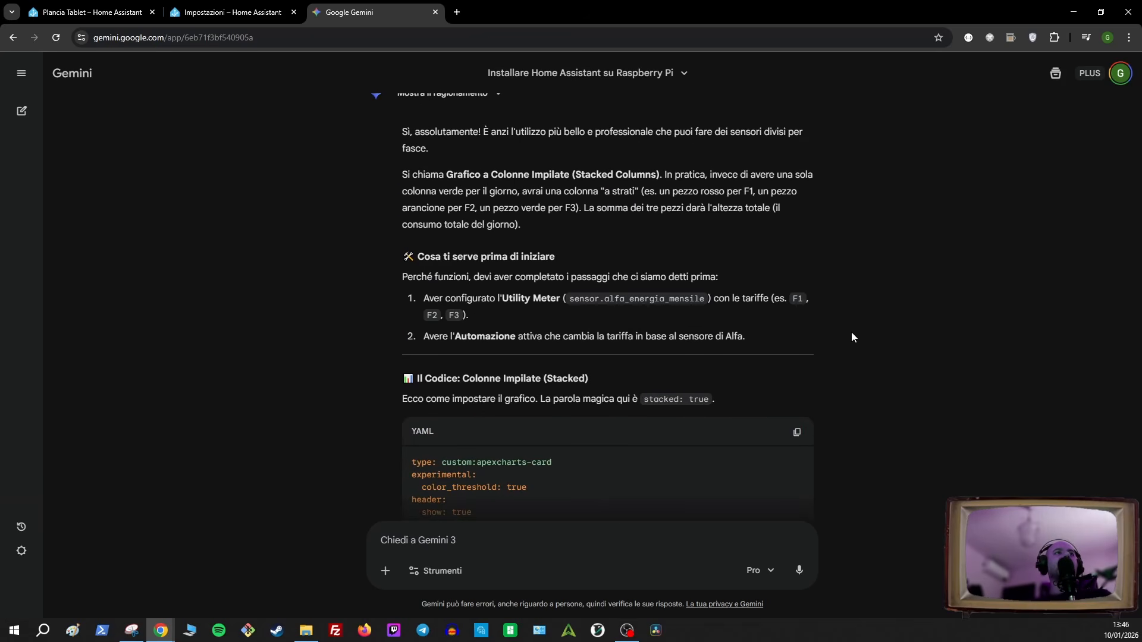
{"action": "scroll", "coordinate": [851, 337], "scroll_direction": "down", "scroll_amount": 1}
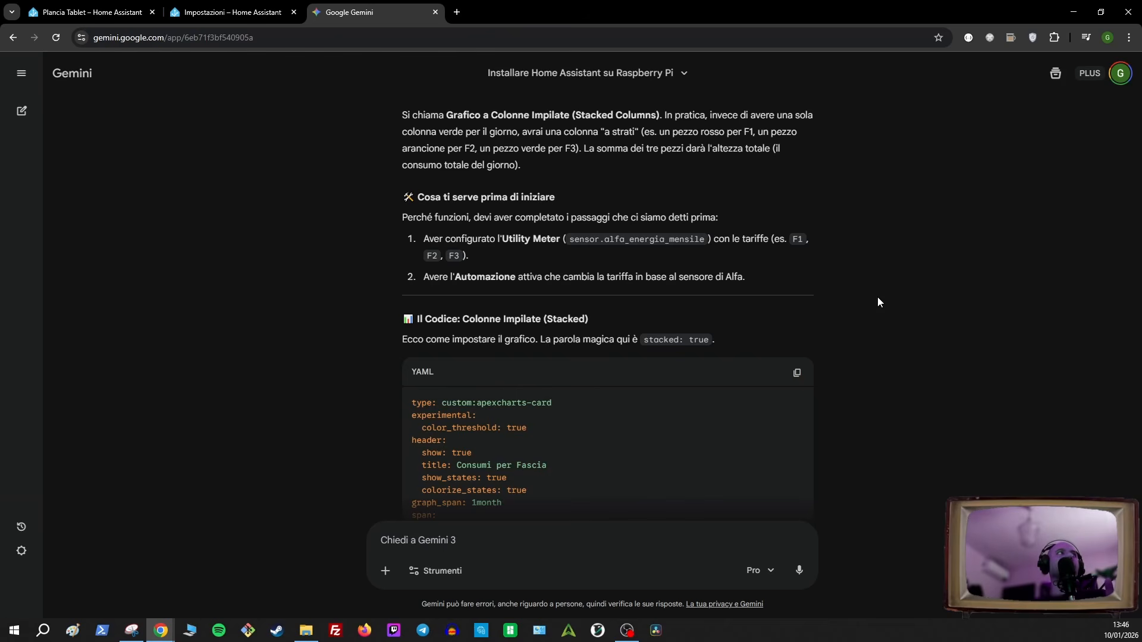
- Highlight the card type custom:apexcharts-card in the Consumo Energia Mensile code, and compare it with the start of Gemini's stacked-column code
{"action": "left_click", "coordinate": [110, 16]}
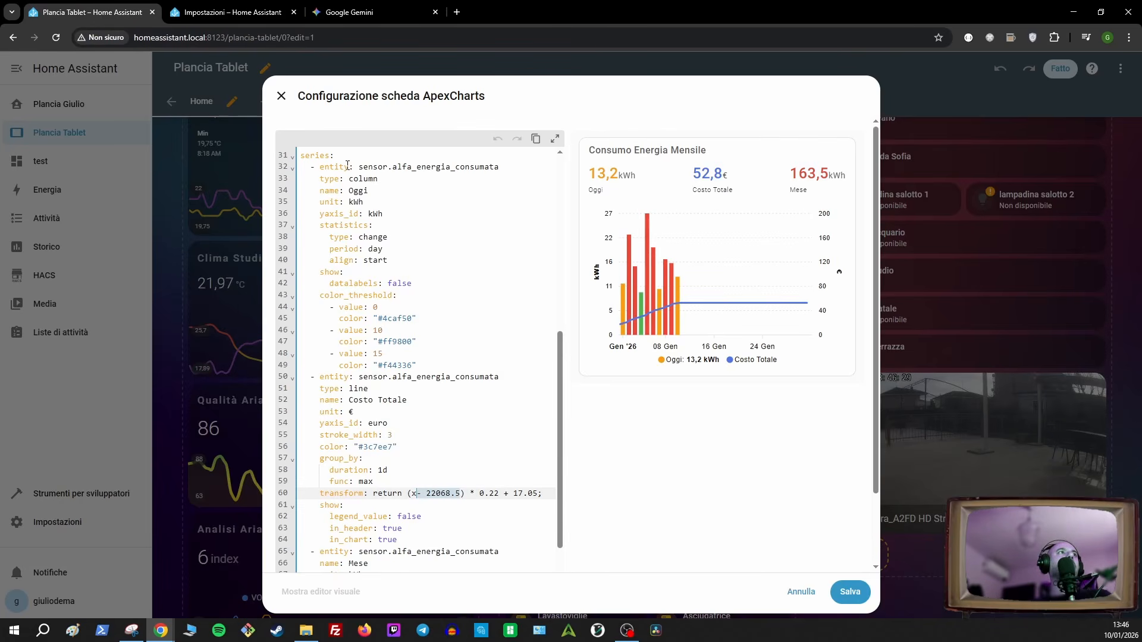
{"action": "scroll", "coordinate": [356, 165], "scroll_direction": "up", "scroll_amount": 6}
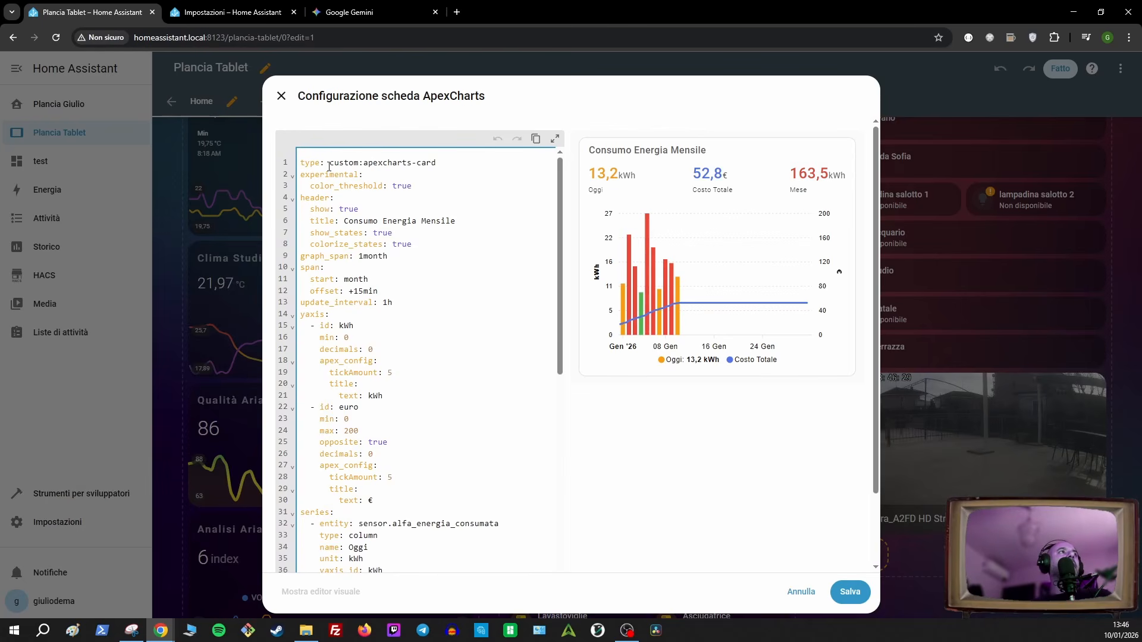
{"action": "left_click_drag", "start_coordinate": [453, 160], "coordinate": [330, 163]}
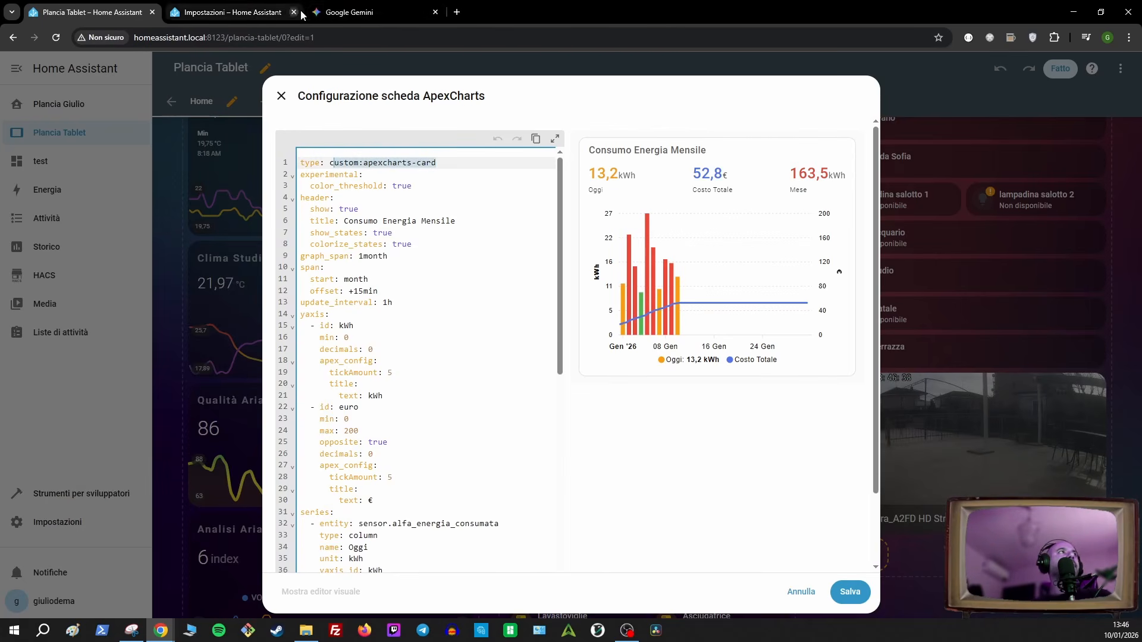
{"action": "left_click", "coordinate": [344, 13]}
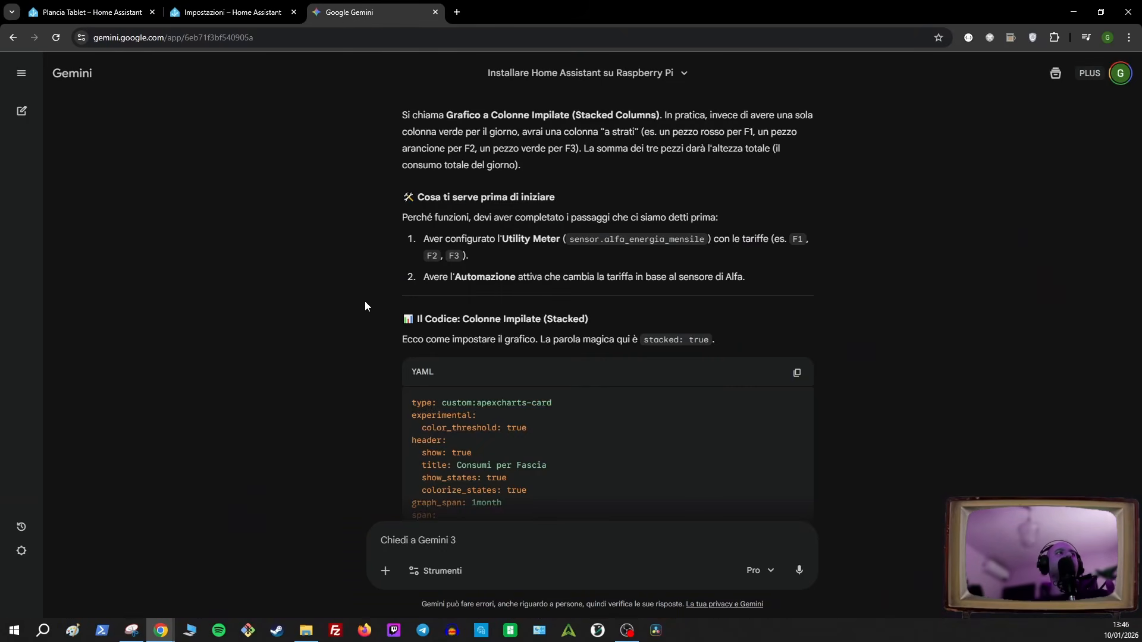
{"action": "scroll", "coordinate": [365, 305], "scroll_direction": "down", "scroll_amount": 1}
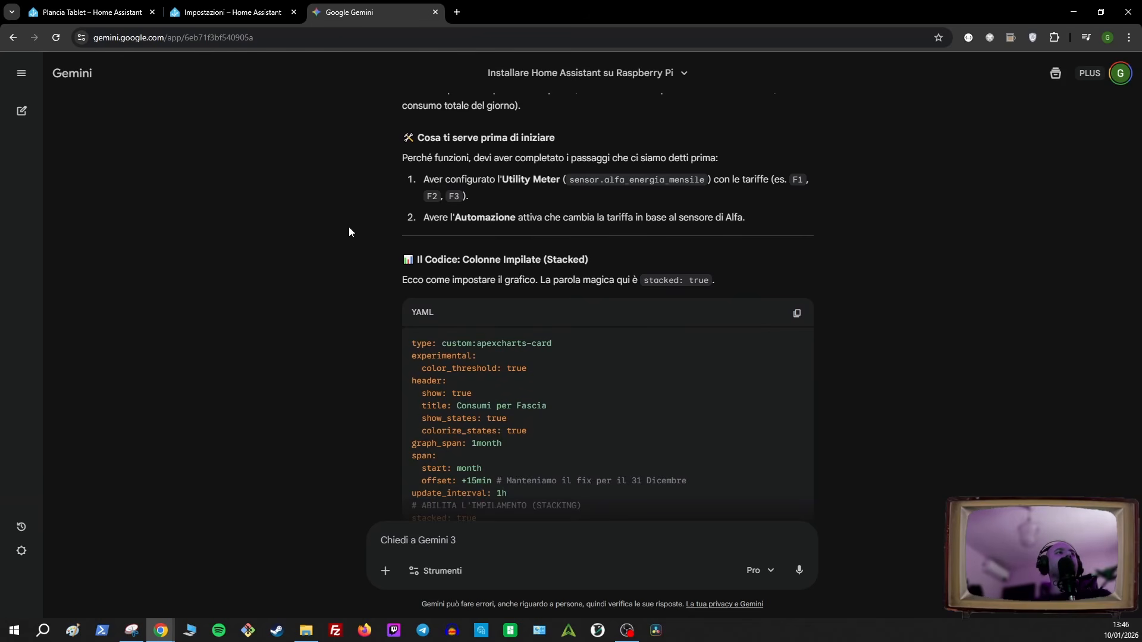
{"action": "scroll", "coordinate": [337, 273], "scroll_direction": "down", "scroll_amount": 1}
- Search the HACS store for "apex" and open the apexcharts-card repository page
{"action": "left_click", "coordinate": [228, 13]}
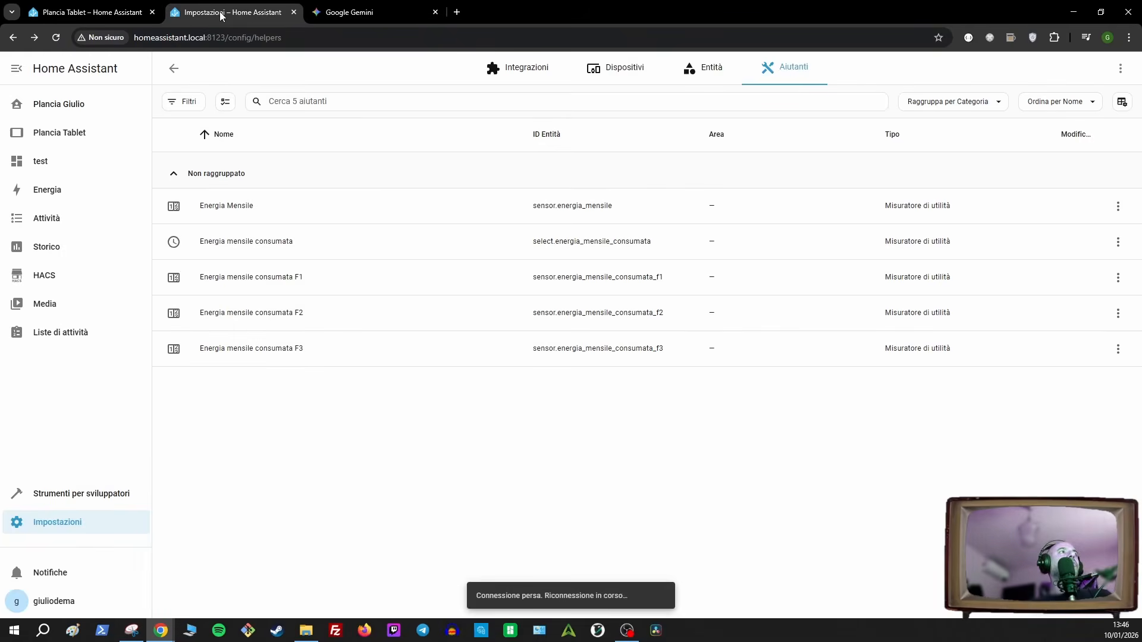
{"action": "left_click", "coordinate": [45, 277]}
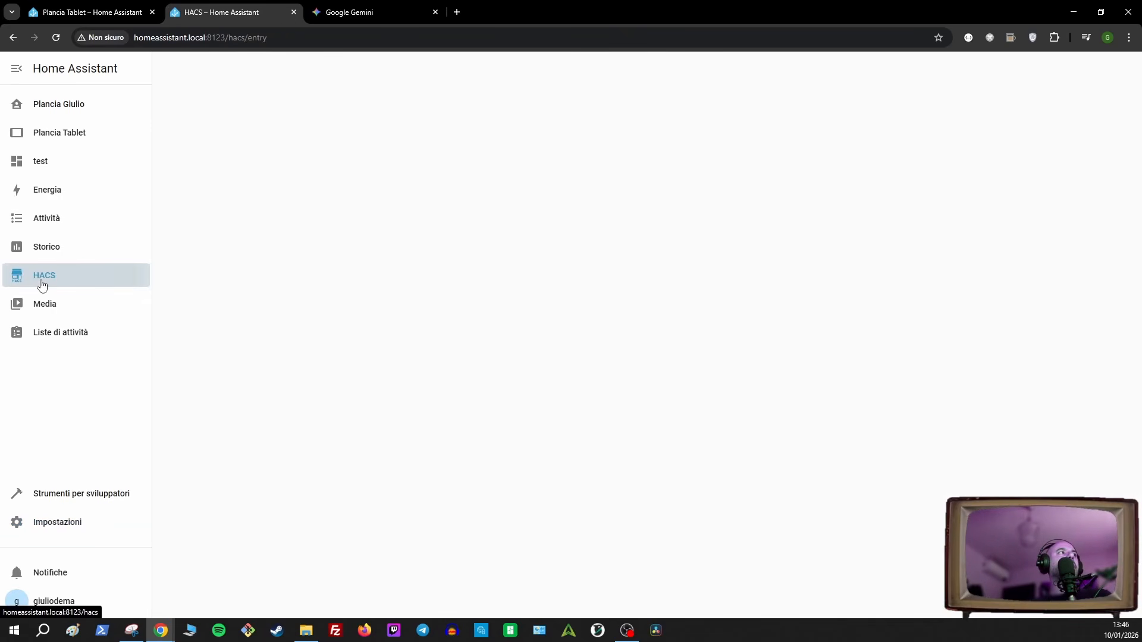
{"action": "left_click", "coordinate": [334, 100]}
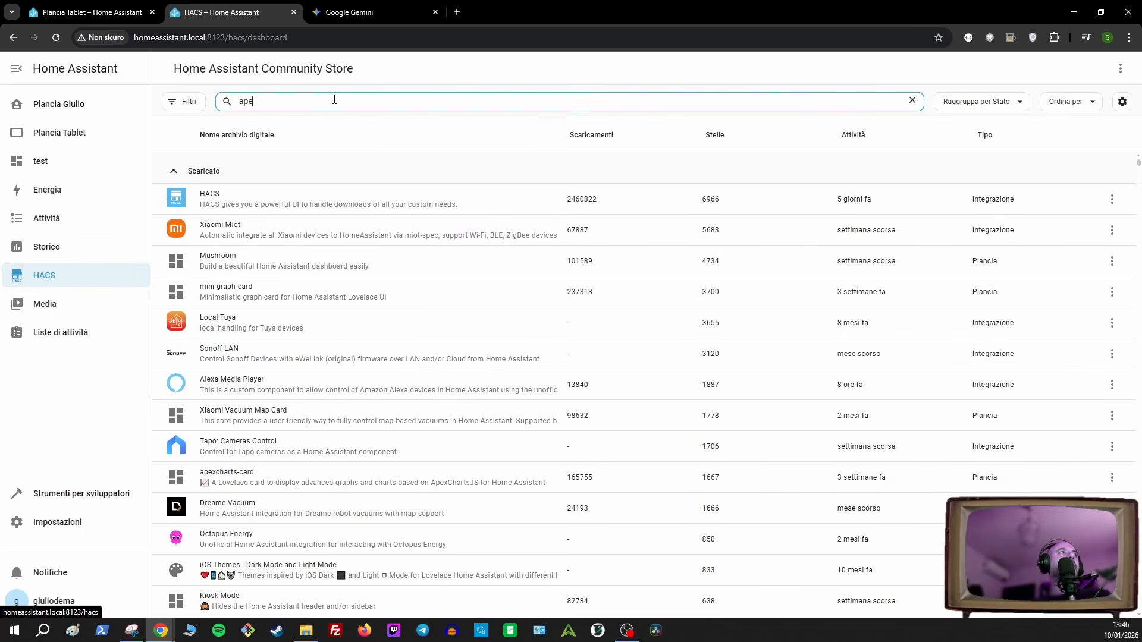
{"action": "type", "text": "x"}
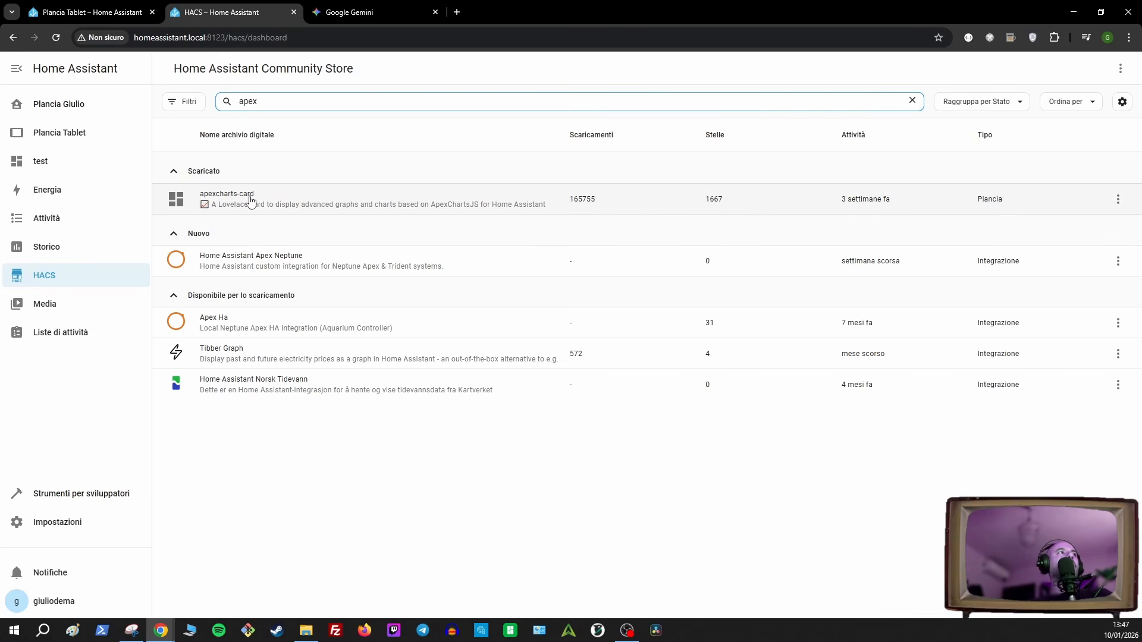
{"action": "left_click", "coordinate": [249, 200]}
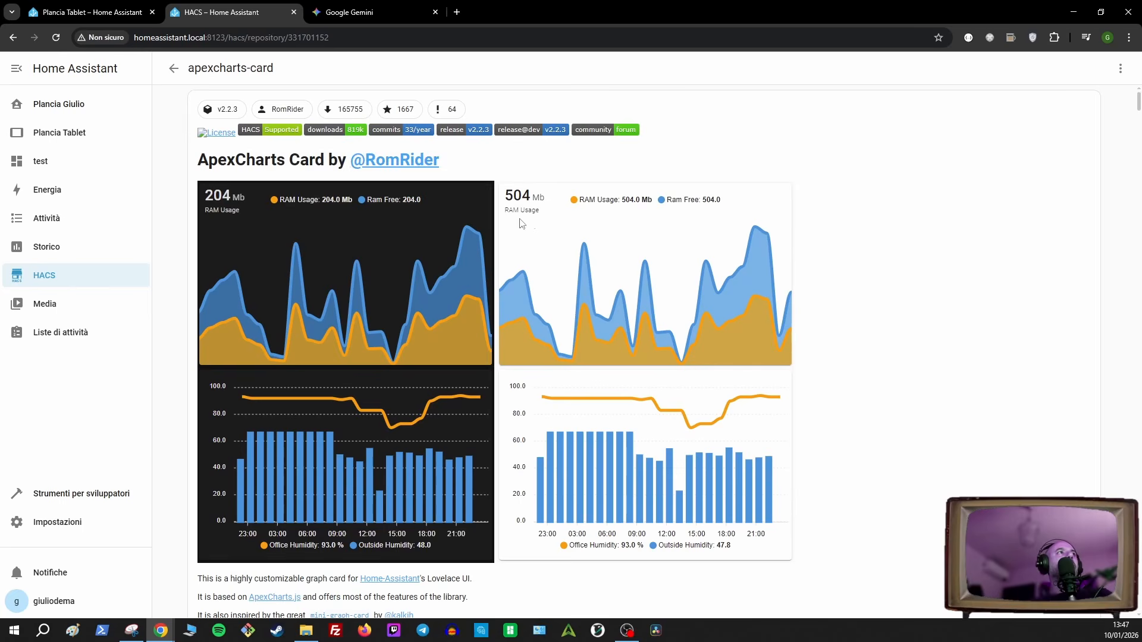
- Search the apexcharts-card documentation for "stacked" and highlight the description of that option
{"action": "scroll", "coordinate": [861, 248], "scroll_direction": "down", "scroll_amount": 3}
{"action": "scroll", "coordinate": [880, 244], "scroll_direction": "up", "scroll_amount": 3}
{"action": "key", "text": "ctrl+f"}
{"action": "type", "text": "stac"}
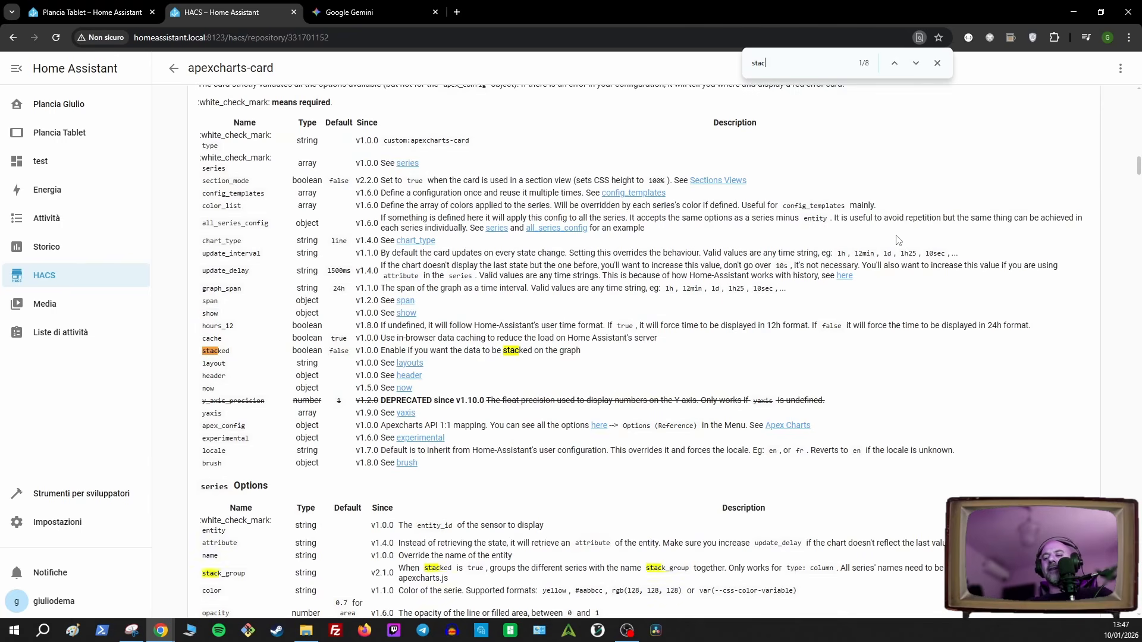
{"action": "type", "text": "ked"}
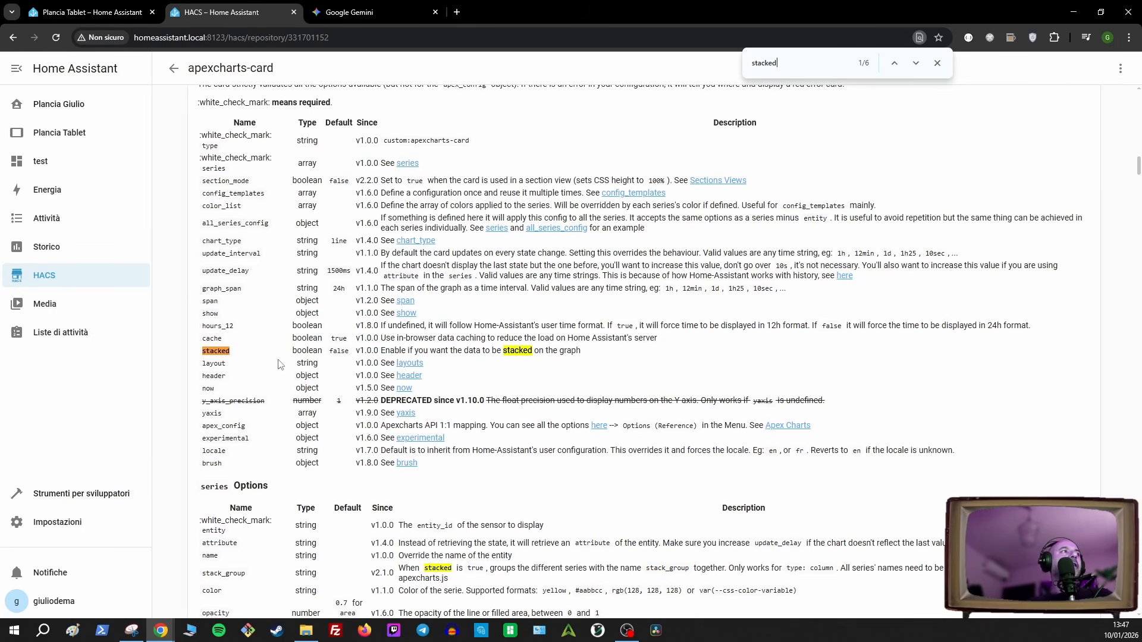
{"action": "double_click", "coordinate": [339, 351]}
{"action": "left_click_drag", "start_coordinate": [385, 351], "coordinate": [503, 354]}
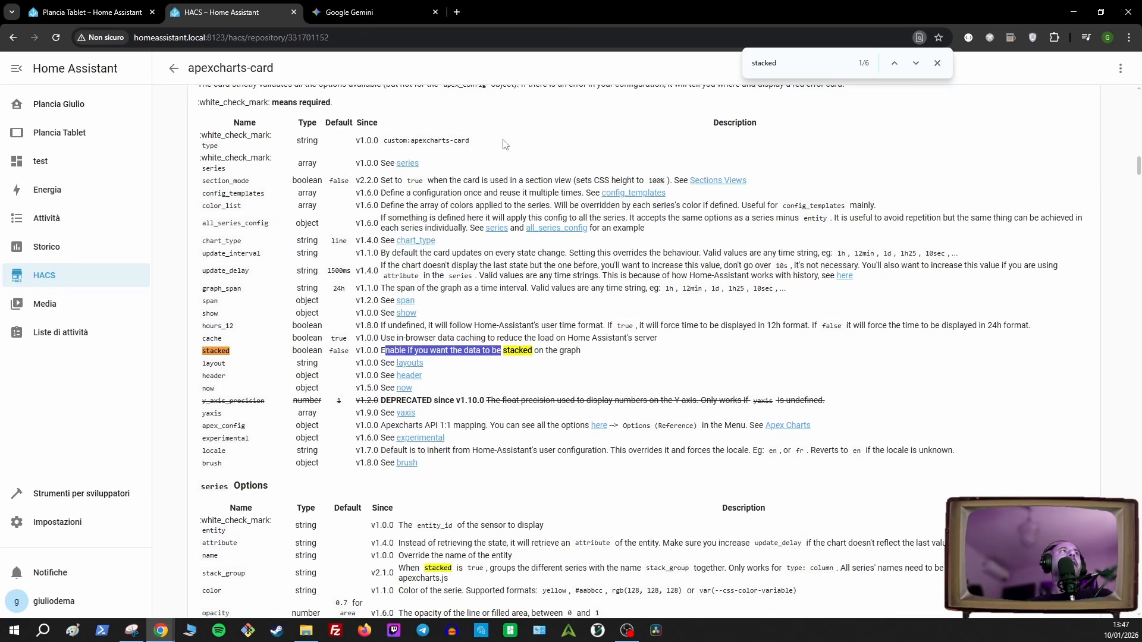
- Switch to Gemini and examine the suggested YAML's F1, F2 and F3 column series, highlighting the value of the stacked option
{"action": "left_click", "coordinate": [355, 14]}
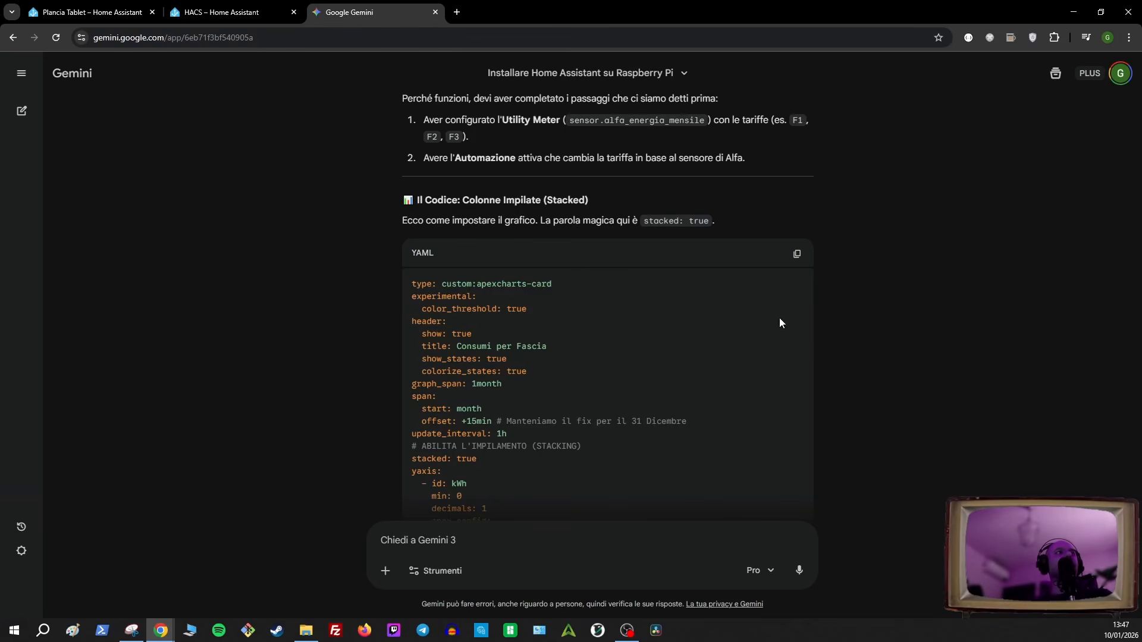
{"action": "scroll", "coordinate": [679, 372], "scroll_direction": "down", "scroll_amount": 4}
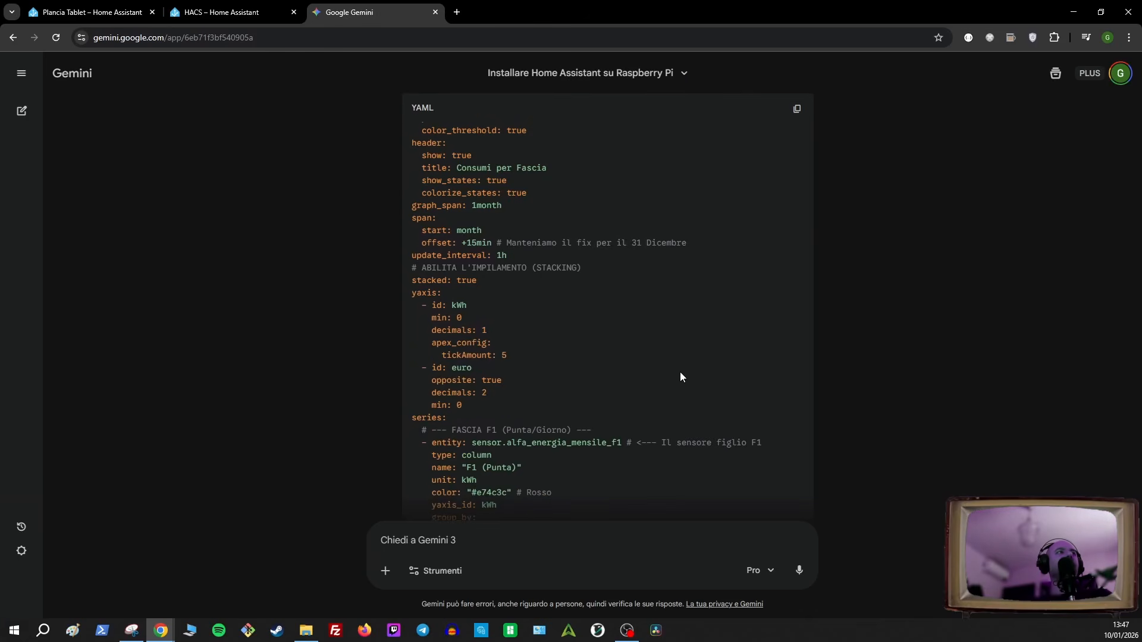
{"action": "scroll", "coordinate": [680, 372], "scroll_direction": "down", "scroll_amount": 2}
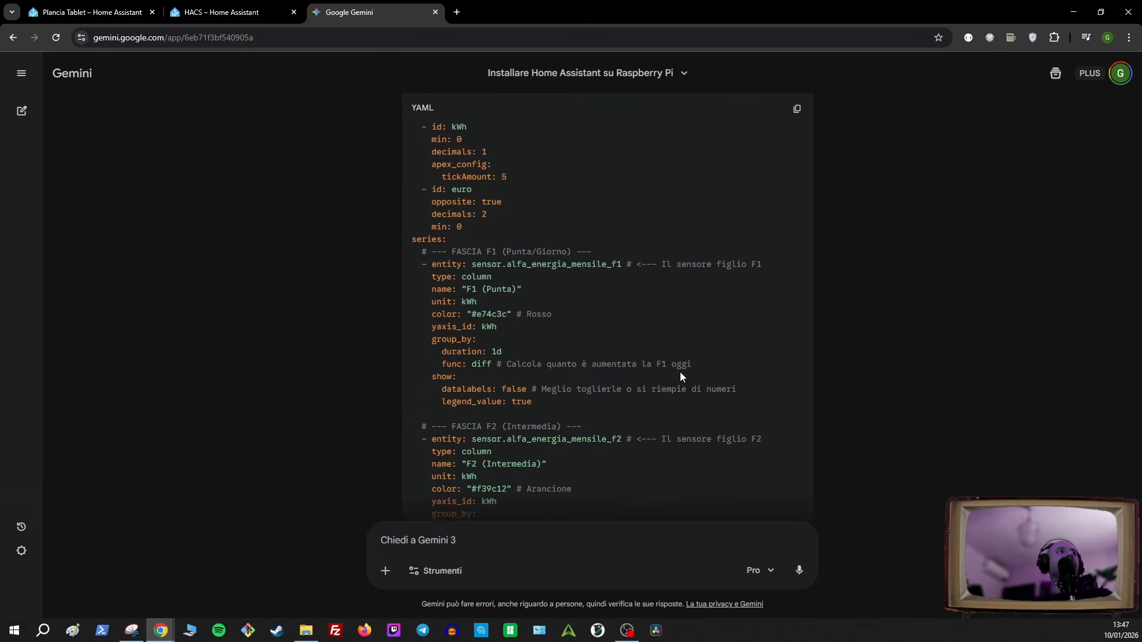
{"action": "scroll", "coordinate": [680, 374], "scroll_direction": "down", "scroll_amount": 1}
{"action": "double_click", "coordinate": [438, 203]}
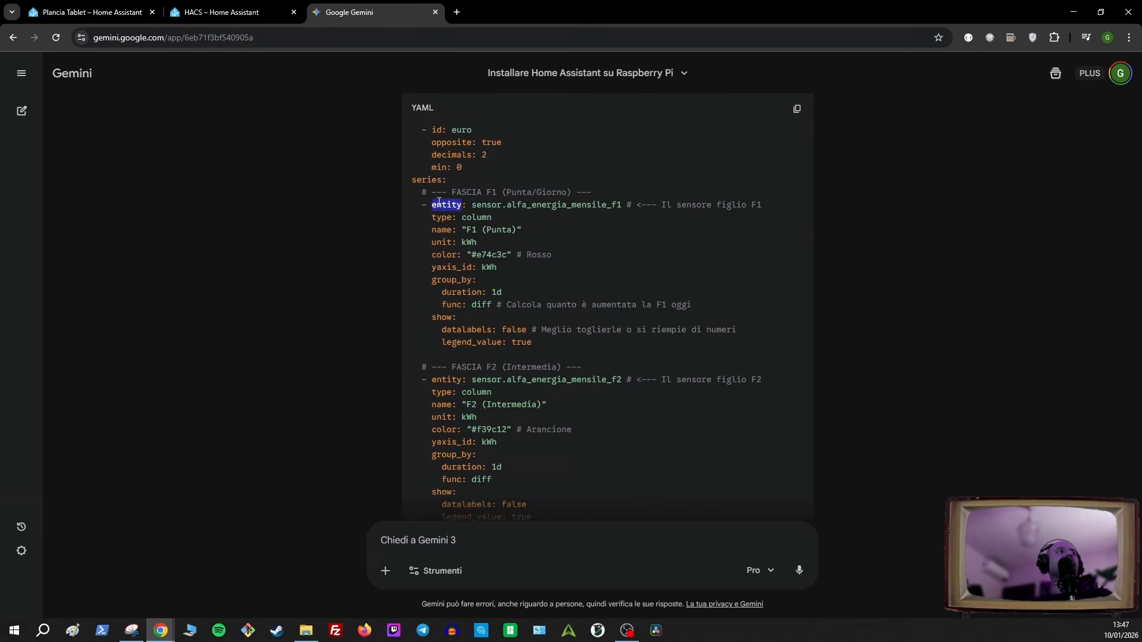
{"action": "scroll", "coordinate": [627, 265], "scroll_direction": "down", "scroll_amount": 1}
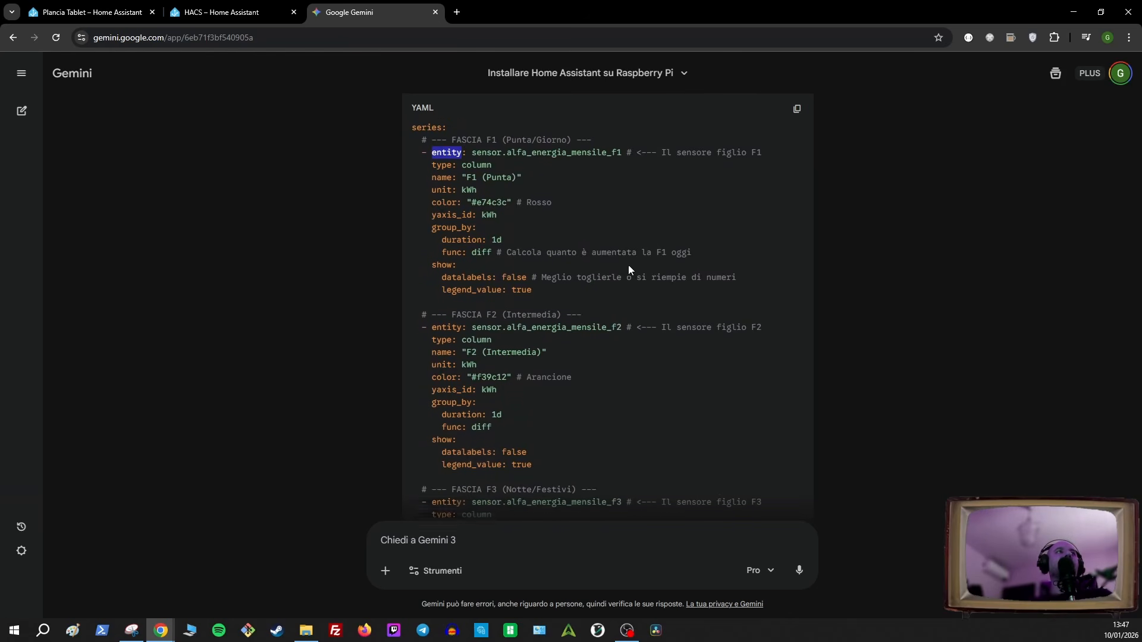
{"action": "scroll", "coordinate": [623, 216], "scroll_direction": "down", "scroll_amount": 2}
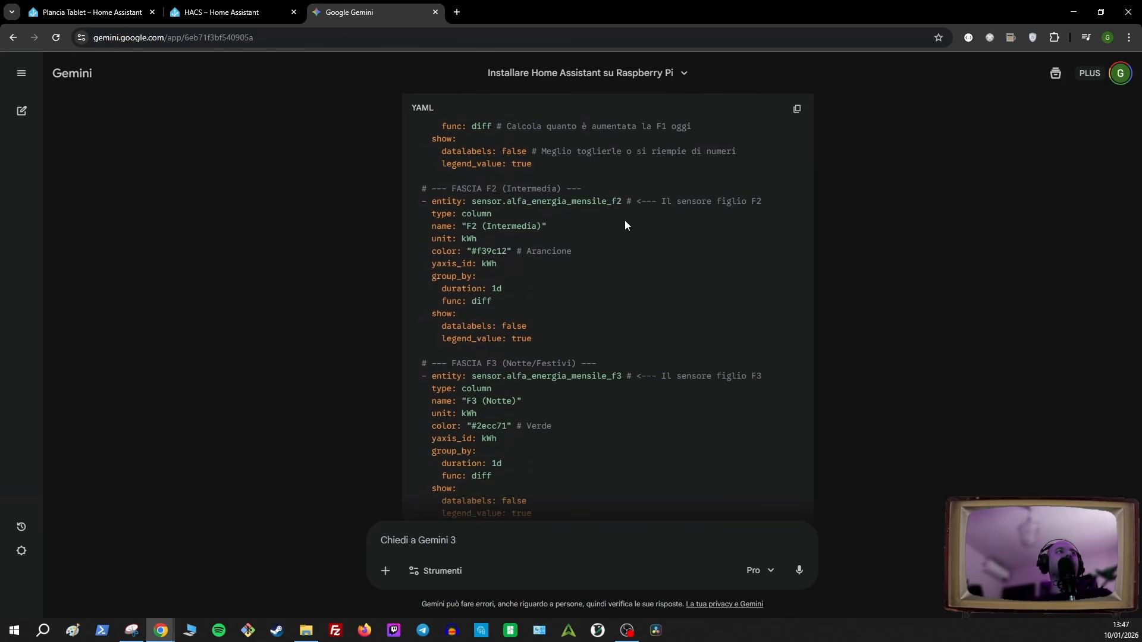
{"action": "scroll", "coordinate": [619, 309], "scroll_direction": "down", "scroll_amount": 1}
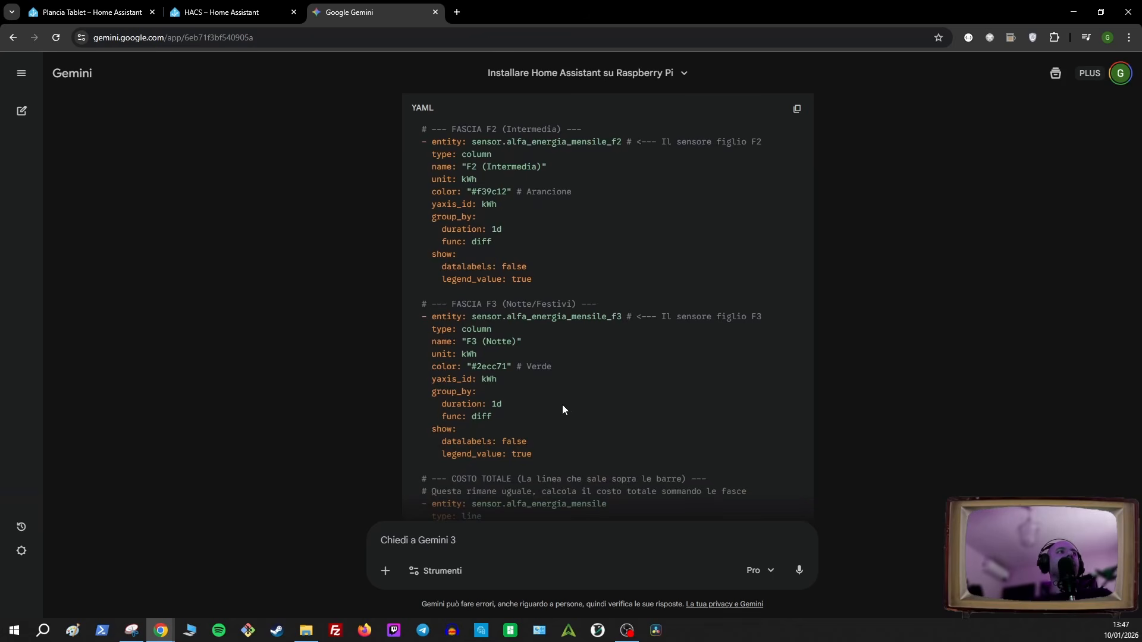
{"action": "scroll", "coordinate": [565, 409], "scroll_direction": "down", "scroll_amount": 1}
{"action": "scroll", "coordinate": [573, 405], "scroll_direction": "up", "scroll_amount": 3}
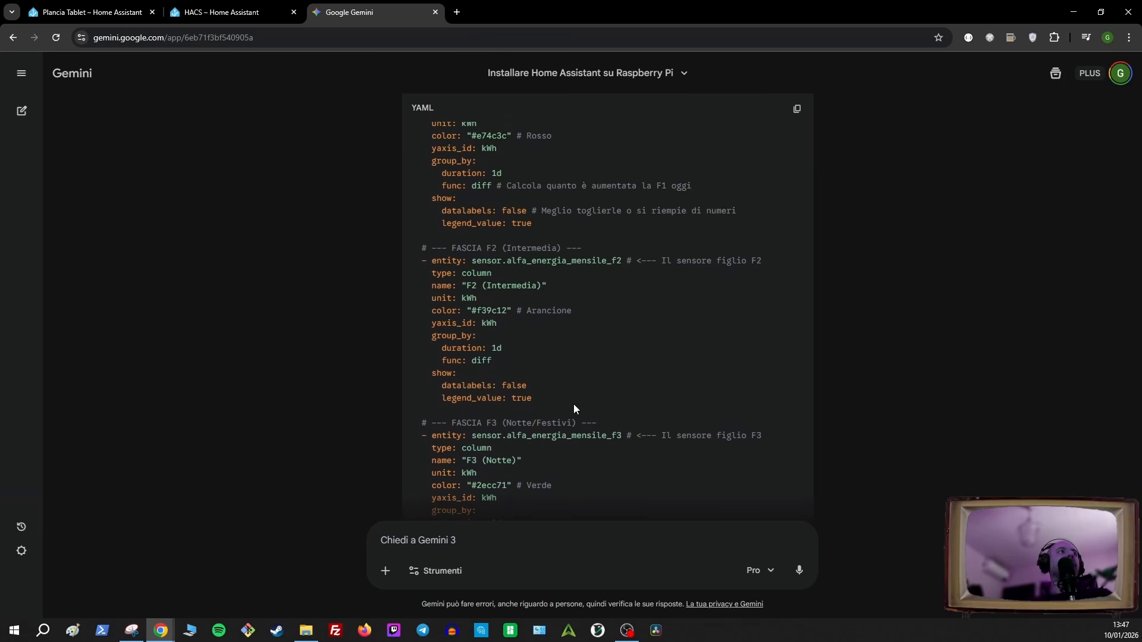
{"action": "scroll", "coordinate": [573, 409], "scroll_direction": "up", "scroll_amount": 4}
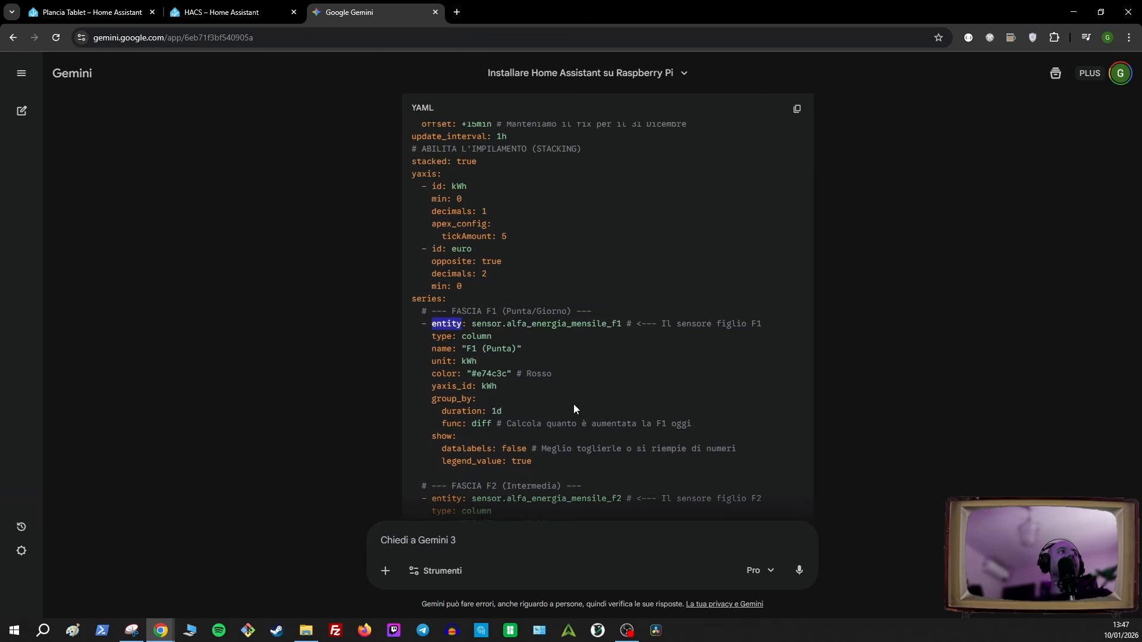
{"action": "double_click", "coordinate": [467, 162]}
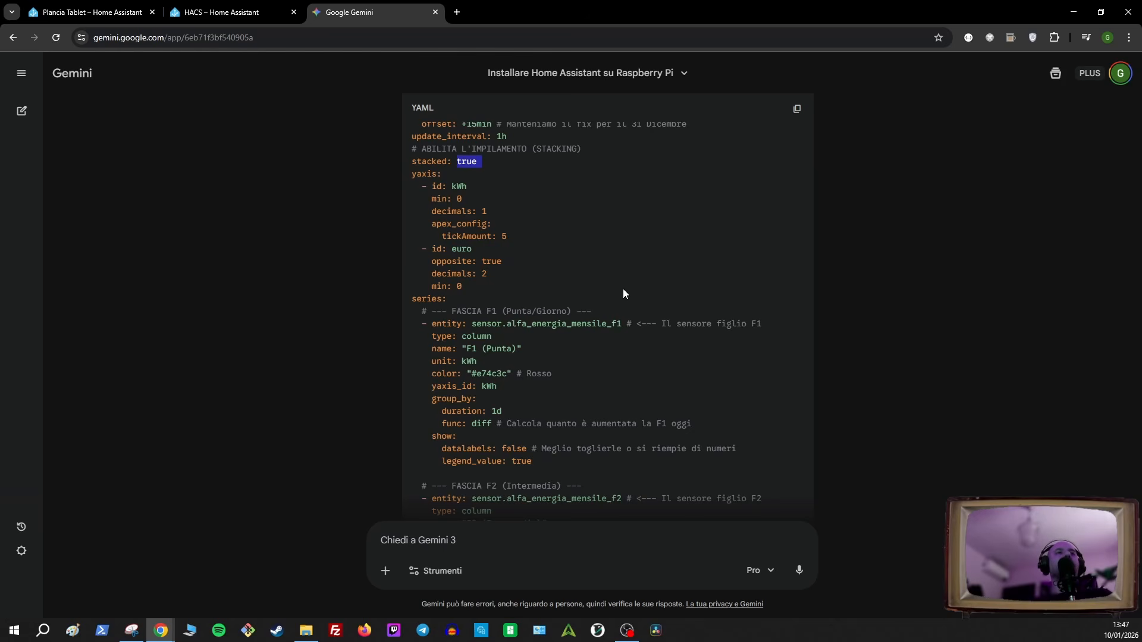
{"action": "scroll", "coordinate": [606, 358], "scroll_direction": "down", "scroll_amount": 4}
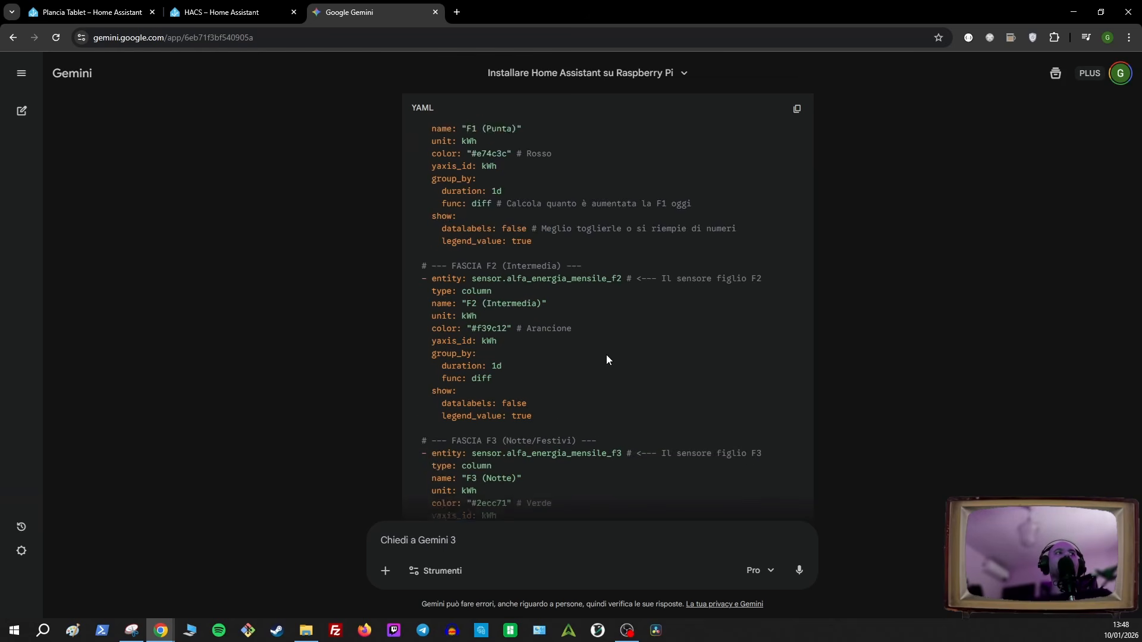
- Examine the Costo series in Gemini's code, highlighting the F3 price and fixed cost in its formula, and return to the Plancia Tablet card configuration
{"action": "scroll", "coordinate": [607, 359], "scroll_direction": "down", "scroll_amount": 5}
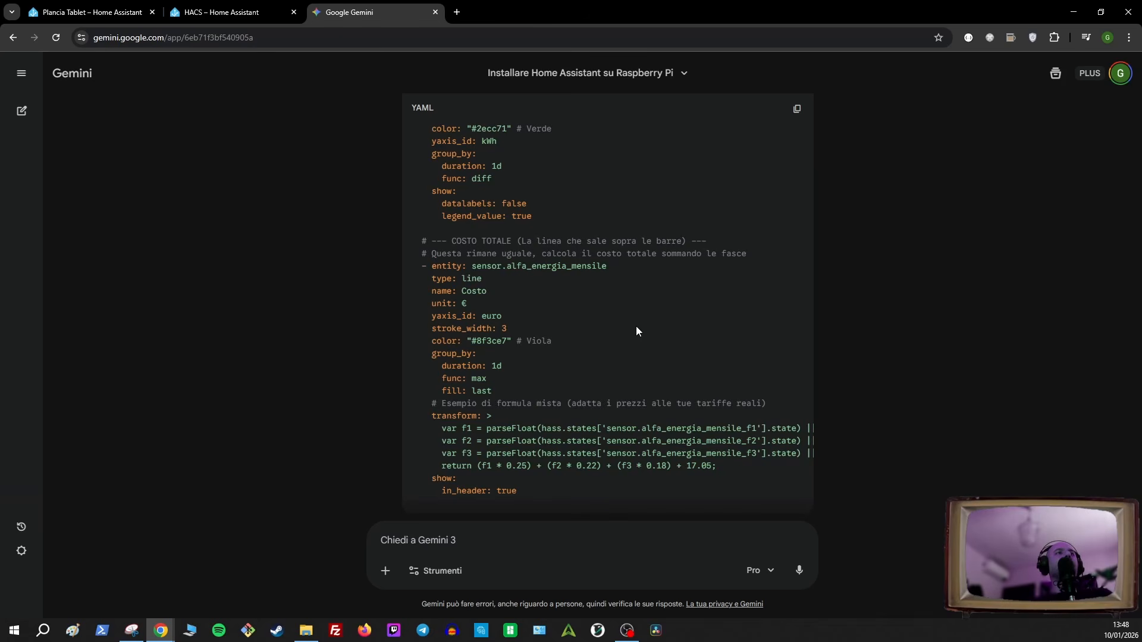
{"action": "scroll", "coordinate": [636, 327], "scroll_direction": "down", "scroll_amount": 1}
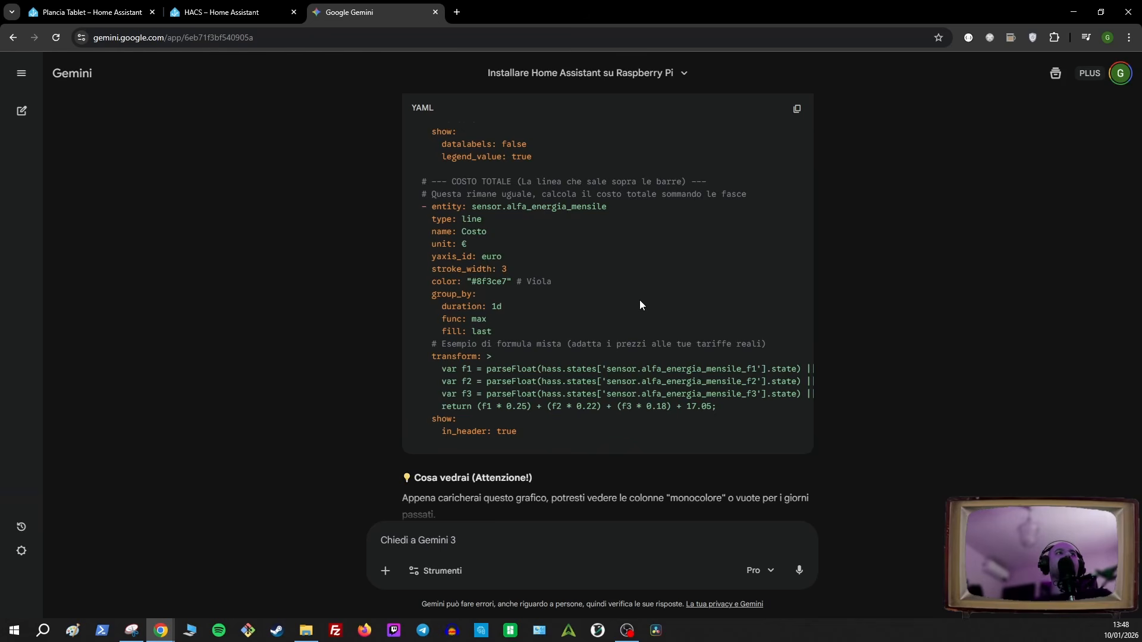
{"action": "scroll", "coordinate": [640, 300], "scroll_direction": "down", "scroll_amount": 1}
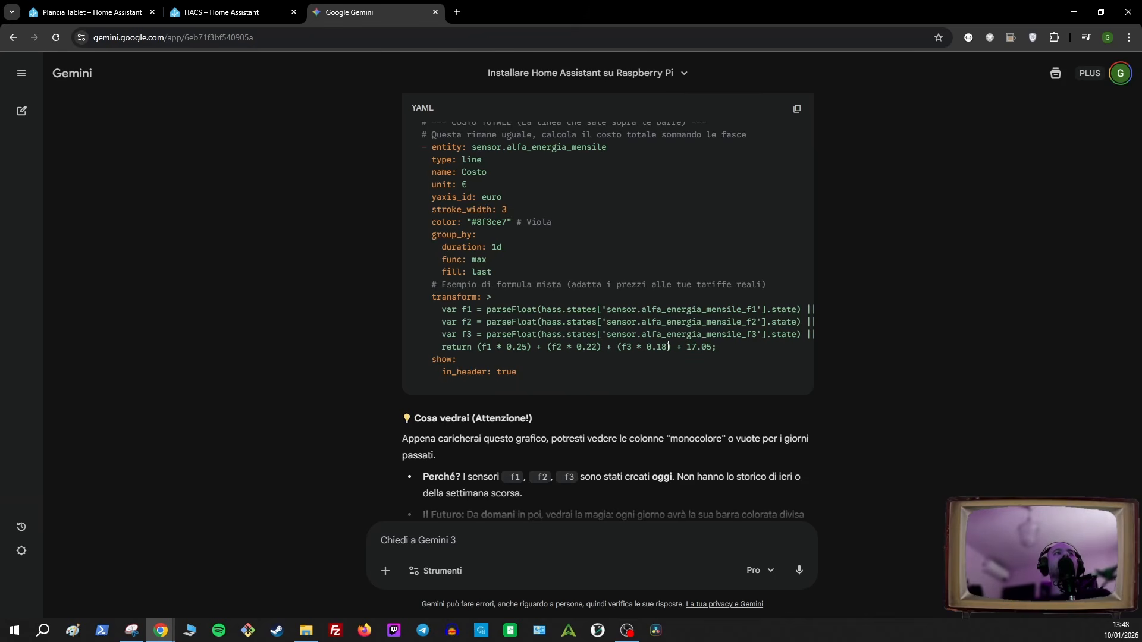
{"action": "left_click_drag", "start_coordinate": [668, 345], "coordinate": [630, 346]}
{"action": "left_click", "coordinate": [683, 346]}
{"action": "left_click_drag", "start_coordinate": [684, 346], "coordinate": [712, 346]}
{"action": "left_click", "coordinate": [107, 12]}
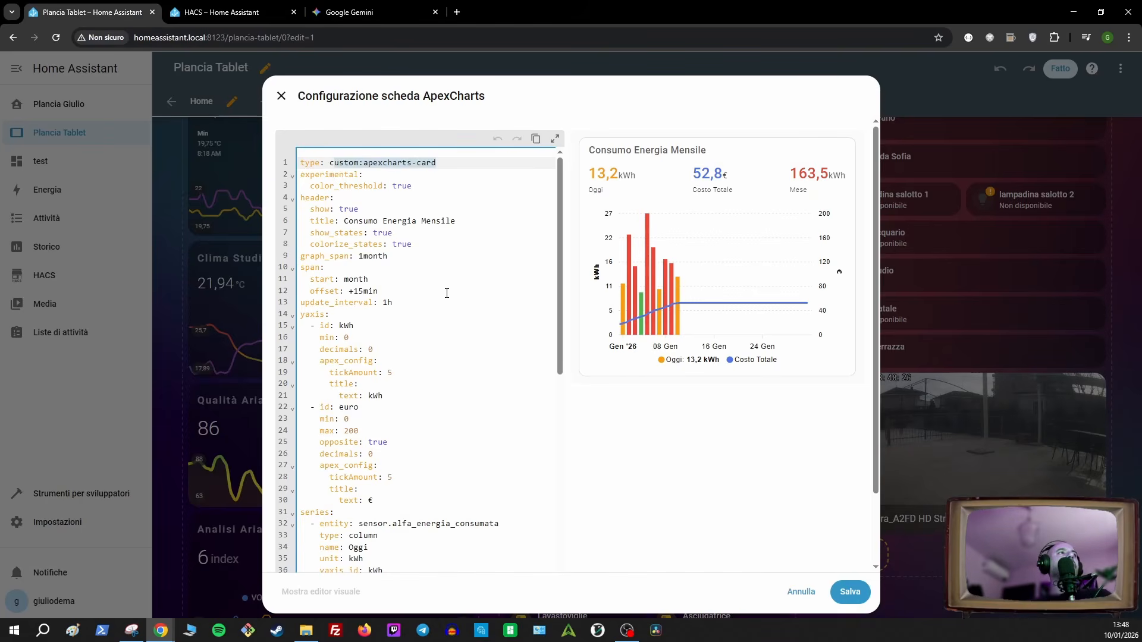
- Examine the Costo Totale series in the ApexCharts card's code, highlighting the fixed cost and the energy price in its transform formula
{"action": "scroll", "coordinate": [447, 284], "scroll_direction": "down", "scroll_amount": 7}
{"action": "left_click_drag", "start_coordinate": [500, 425], "coordinate": [537, 426]}
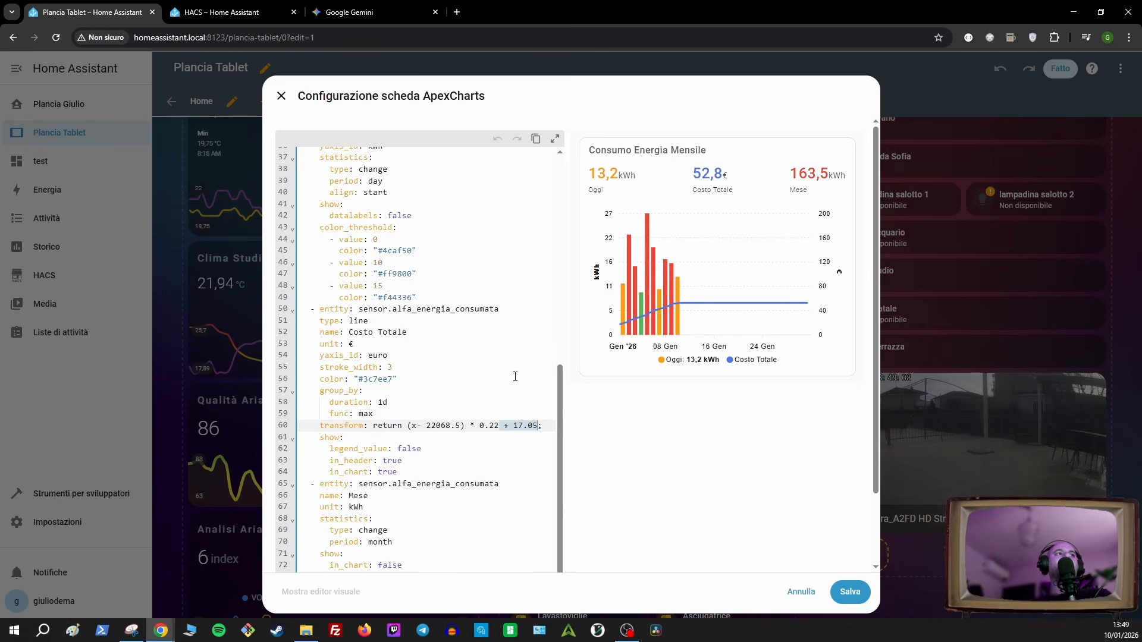
{"action": "left_click_drag", "start_coordinate": [499, 425], "coordinate": [480, 427]}
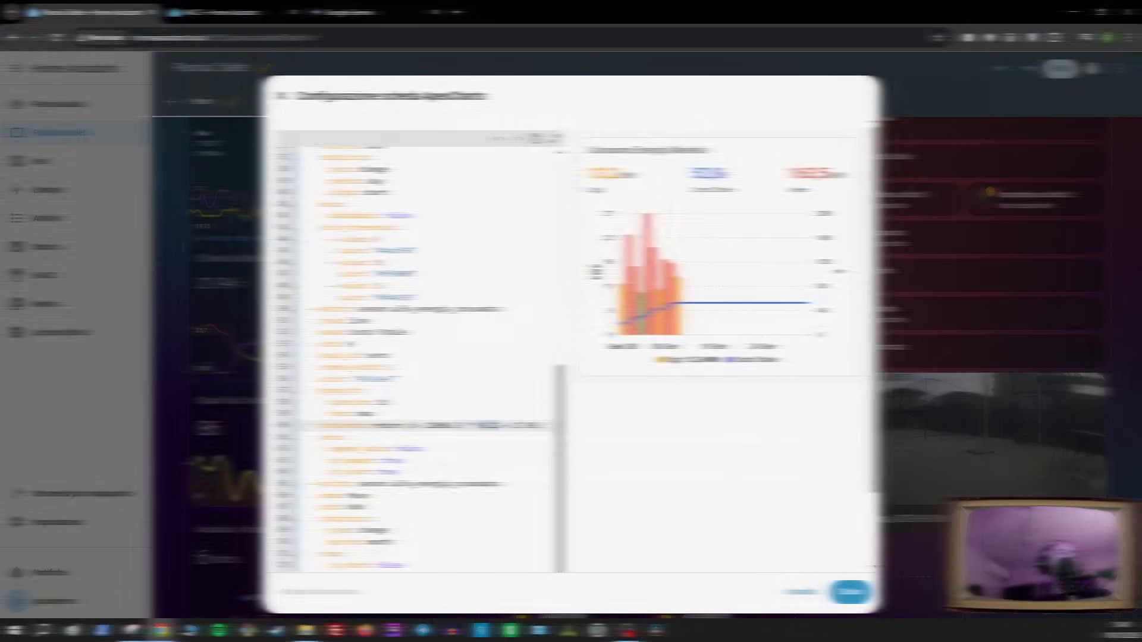
- Switch to Gemini and review its stacked-column YAML, covering the cost formula, the notes on past days, the F1–F3 series and the general card settings
{"action": "left_click", "coordinate": [336, 15]}
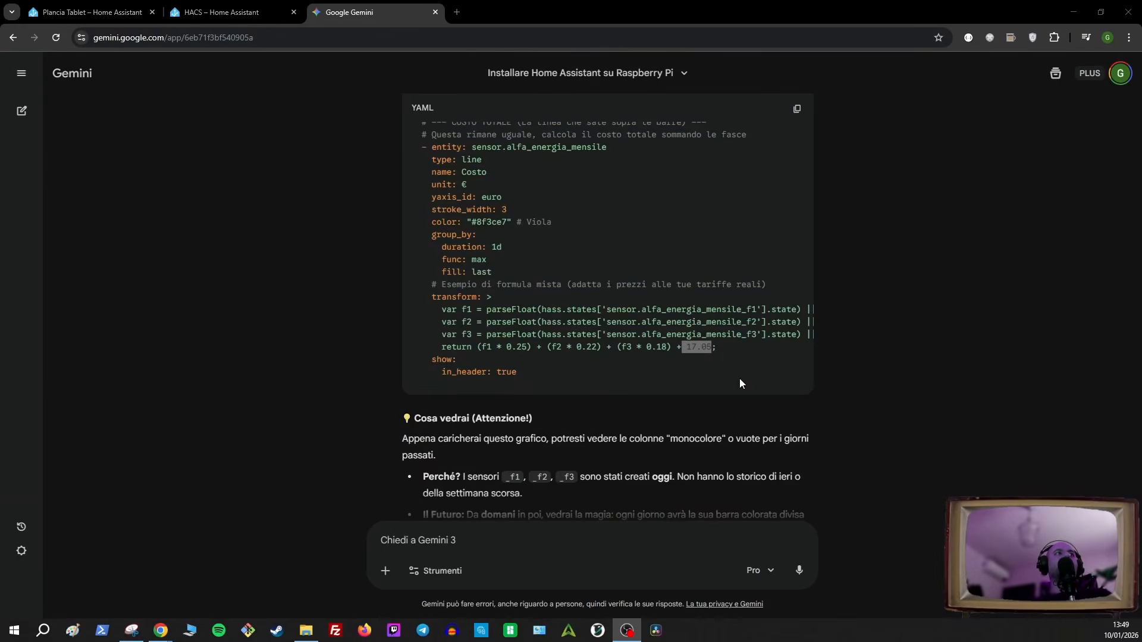
{"action": "scroll", "coordinate": [739, 383], "scroll_direction": "up", "scroll_amount": 2}
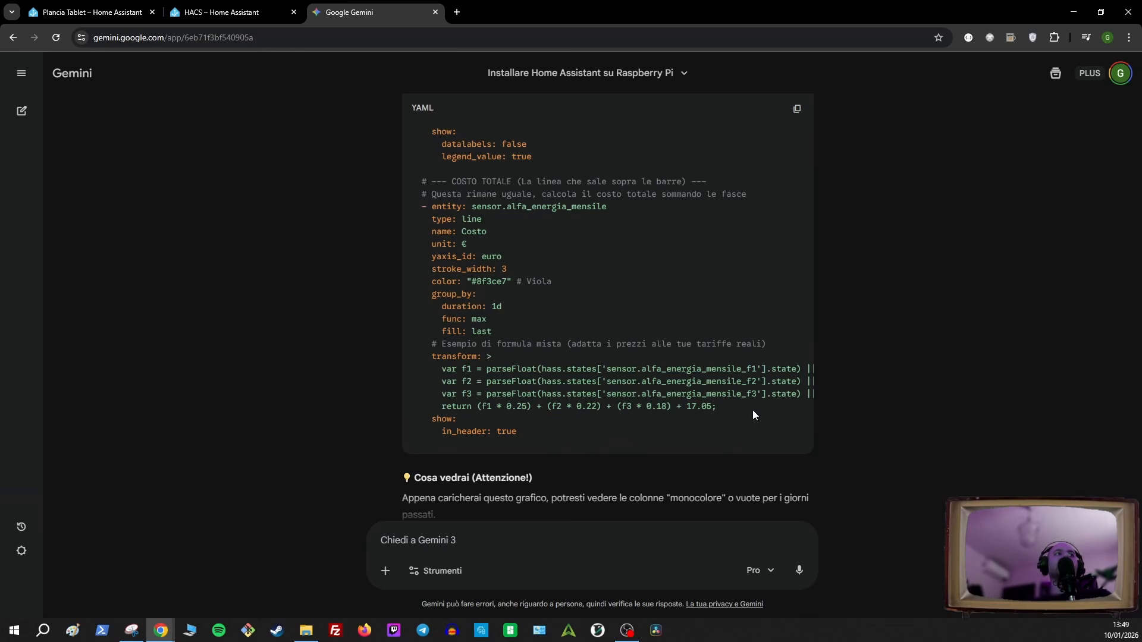
{"action": "scroll", "coordinate": [845, 378], "scroll_direction": "down", "scroll_amount": 3}
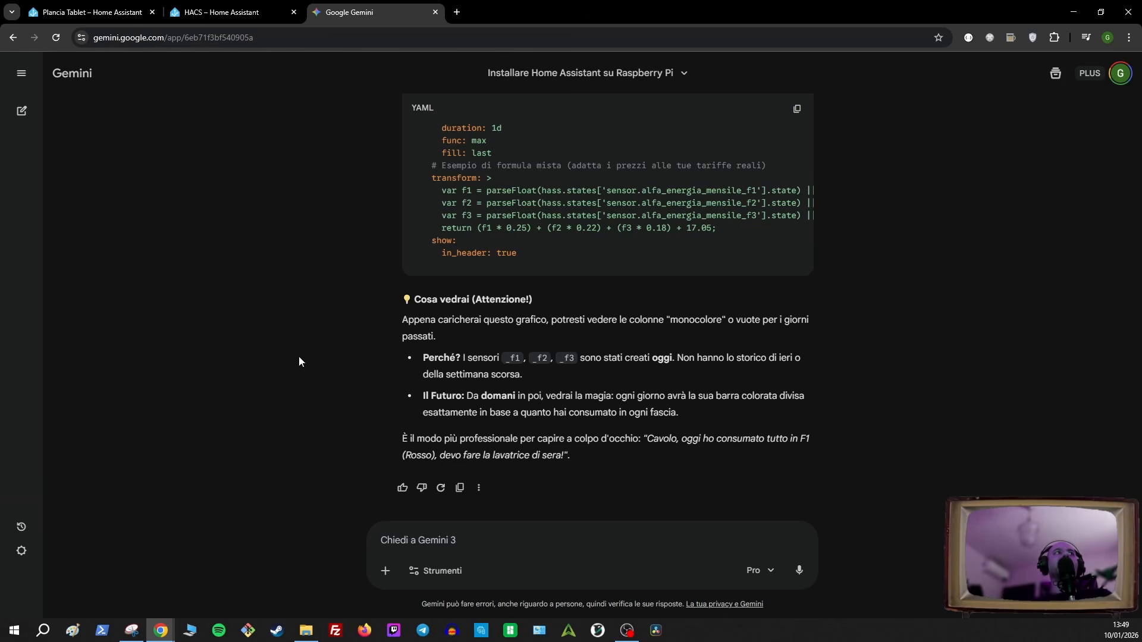
{"action": "scroll", "coordinate": [299, 358], "scroll_direction": "up", "scroll_amount": 3}
{"action": "scroll", "coordinate": [299, 357], "scroll_direction": "up", "scroll_amount": 10}
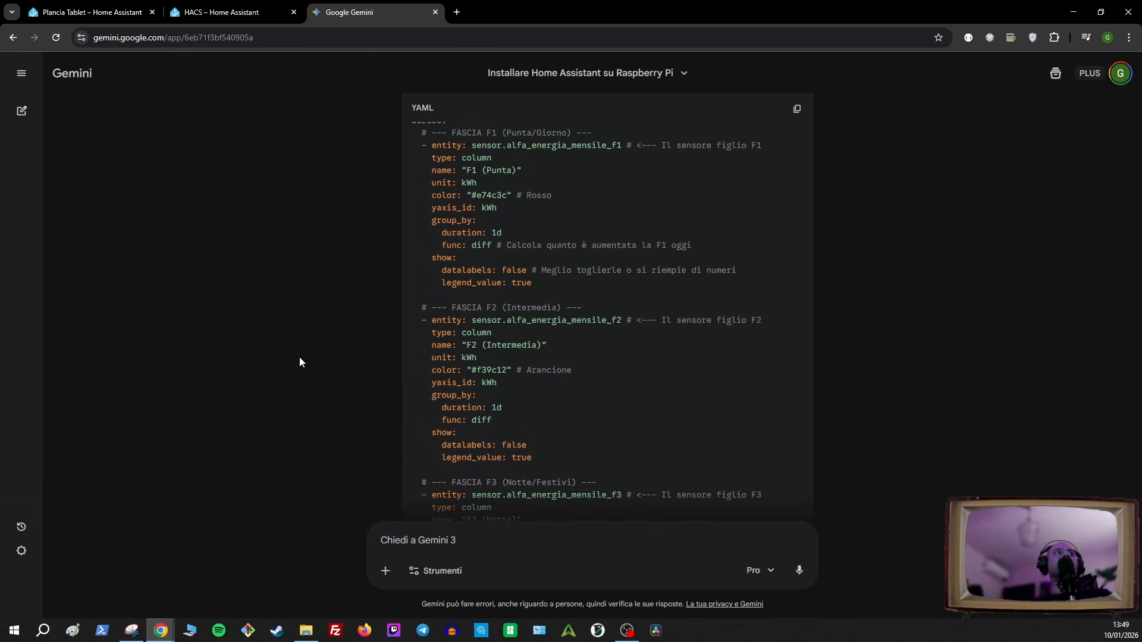
{"action": "scroll", "coordinate": [299, 358], "scroll_direction": "up", "scroll_amount": 6}
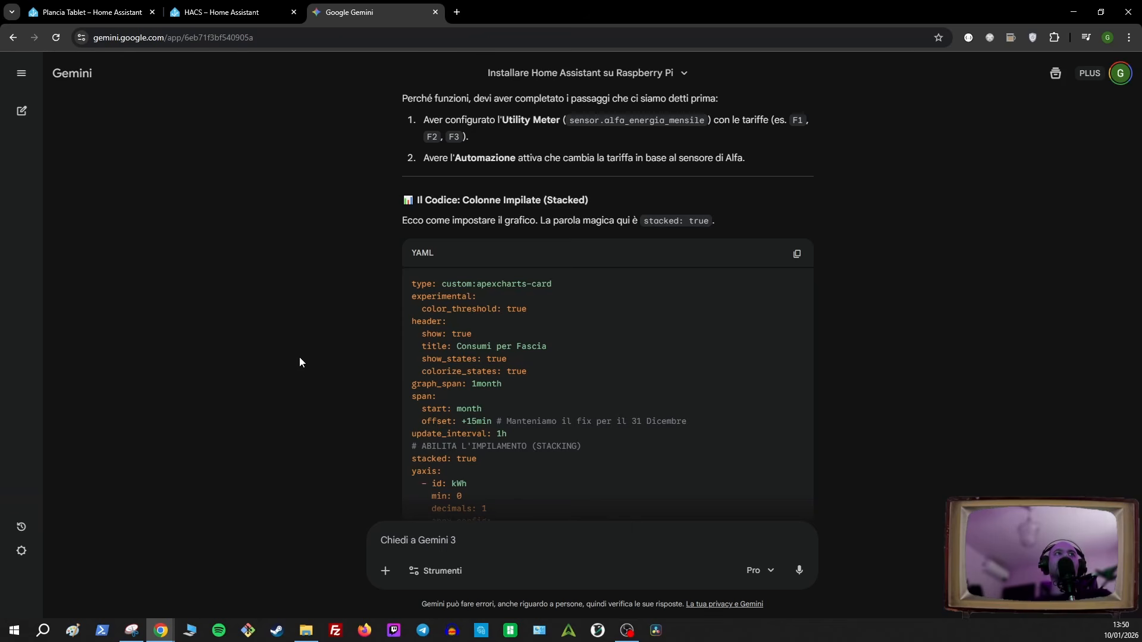
{"action": "scroll", "coordinate": [299, 358], "scroll_direction": "down", "scroll_amount": 6}
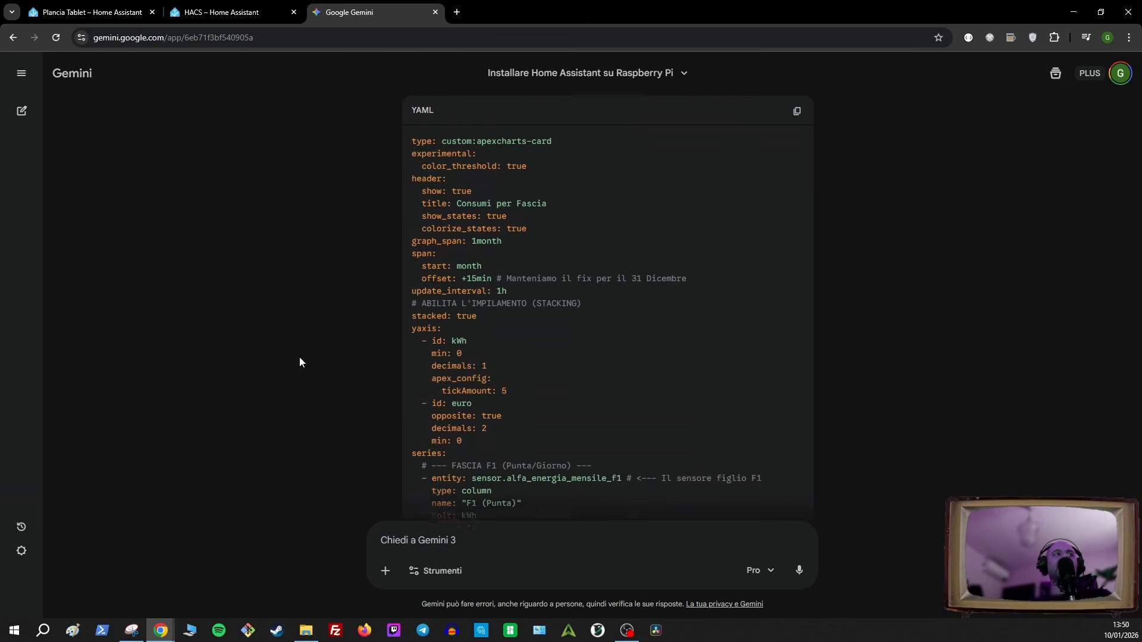